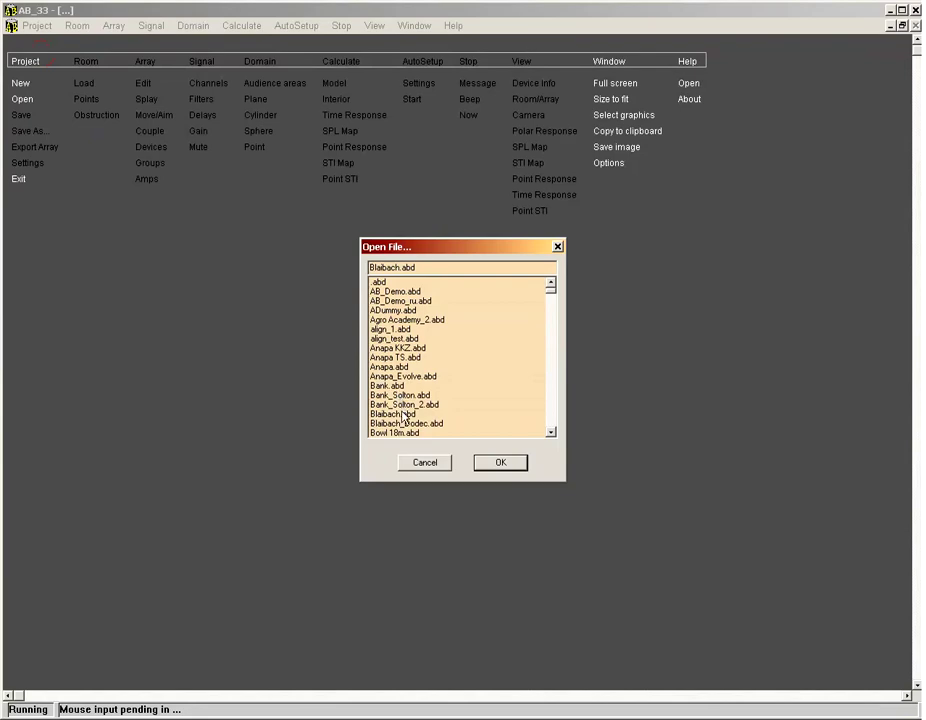
Step: Open the Blaibach.abd project and dismiss its project settings without changes
click(400, 414)
click(484, 464)
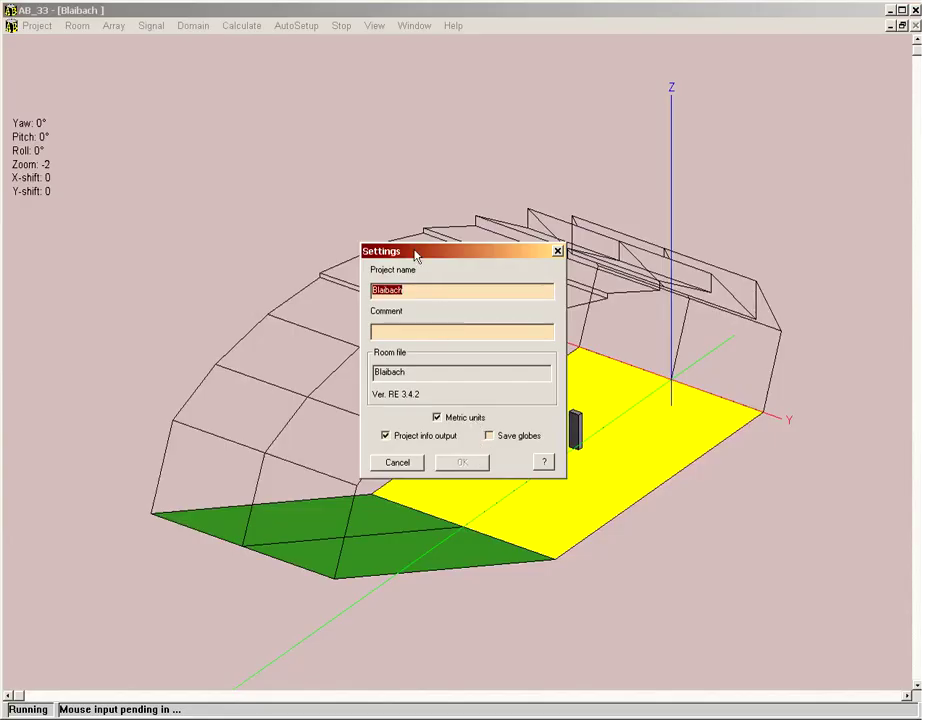
drag(416, 257, 102, 78)
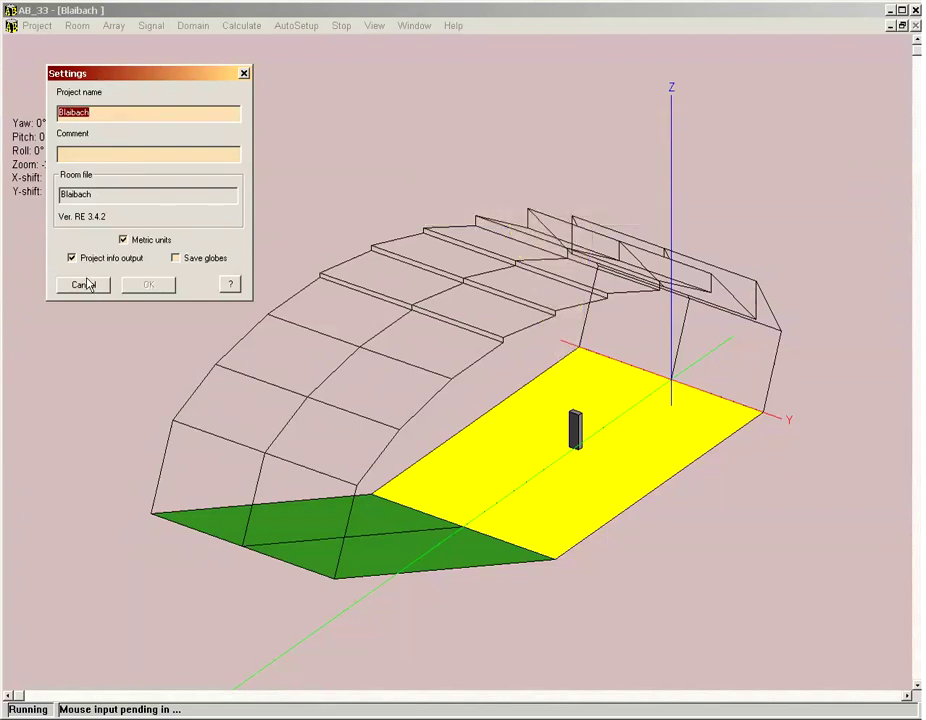
click(87, 286)
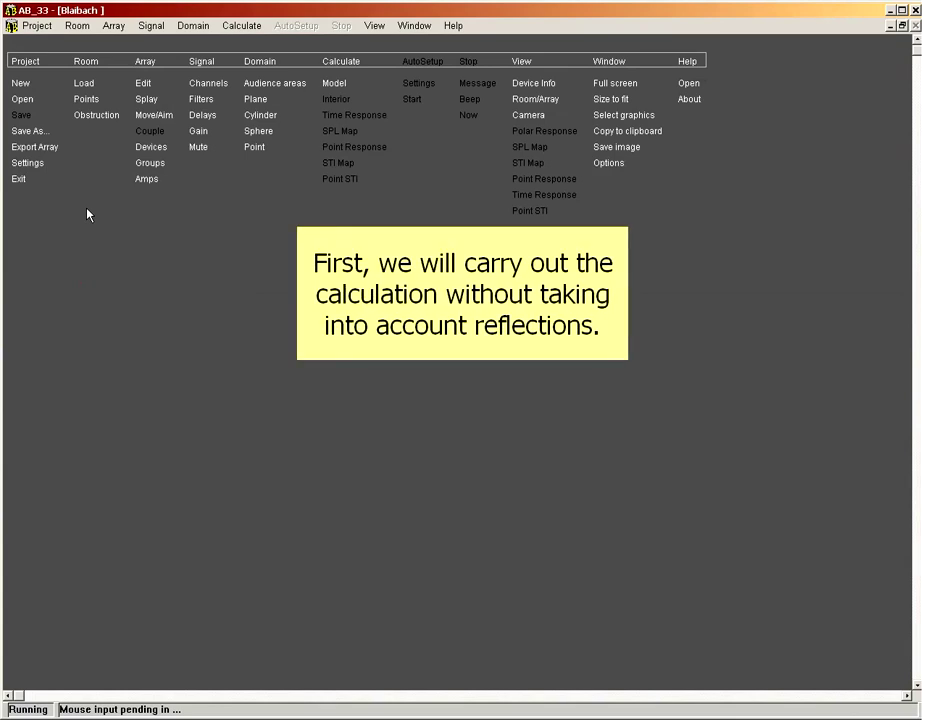
Step: Remove the Stage from the listed audience areas, leaving only the Default area for the calculation
click(193, 28)
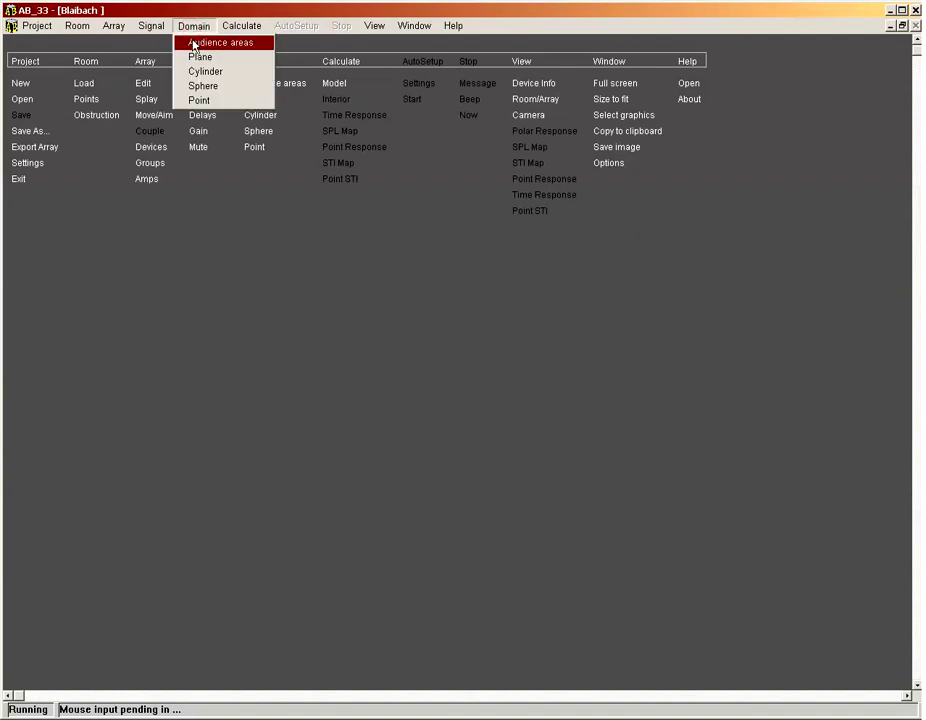
click(194, 43)
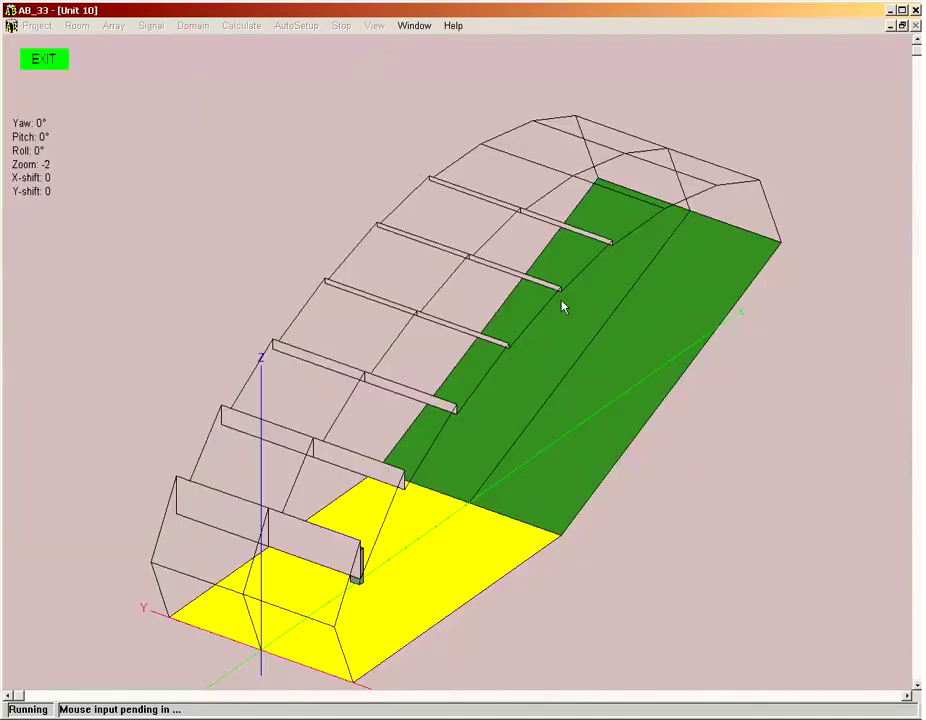
click(563, 307)
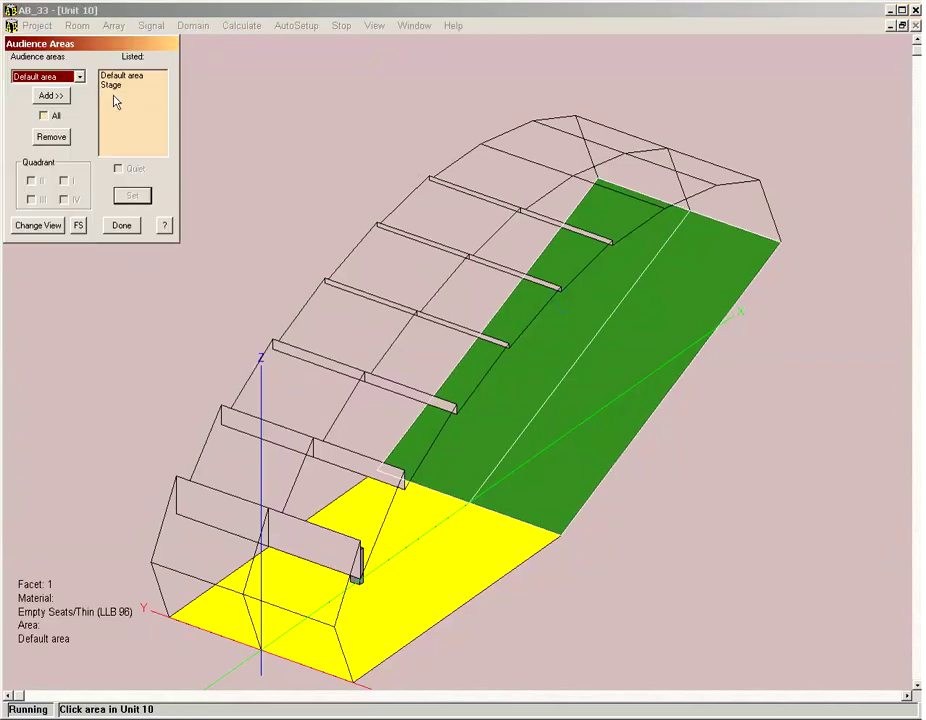
click(108, 86)
click(60, 141)
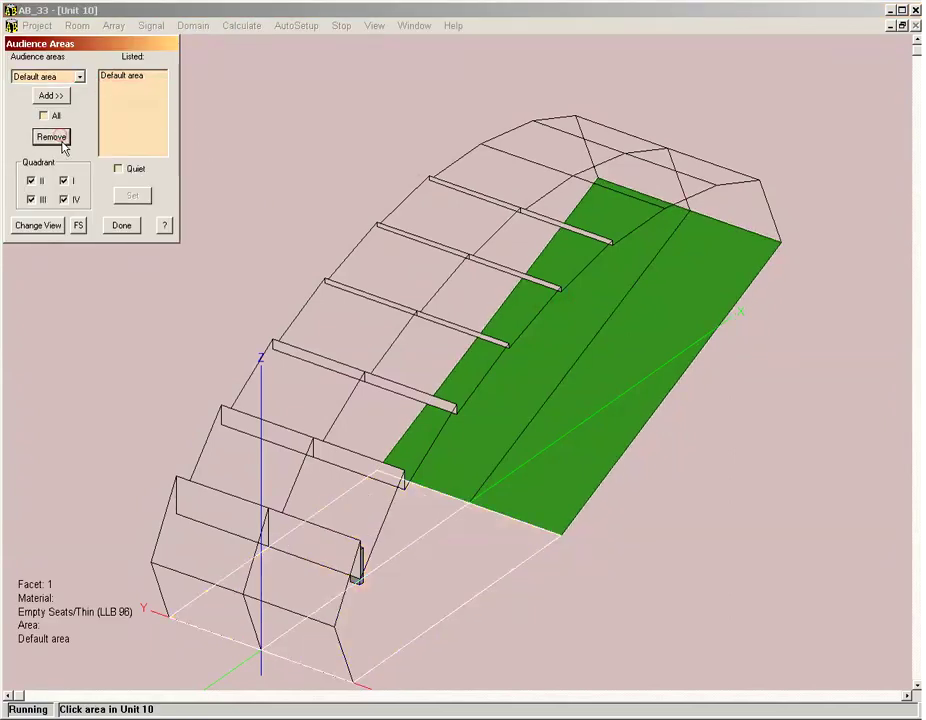
click(117, 225)
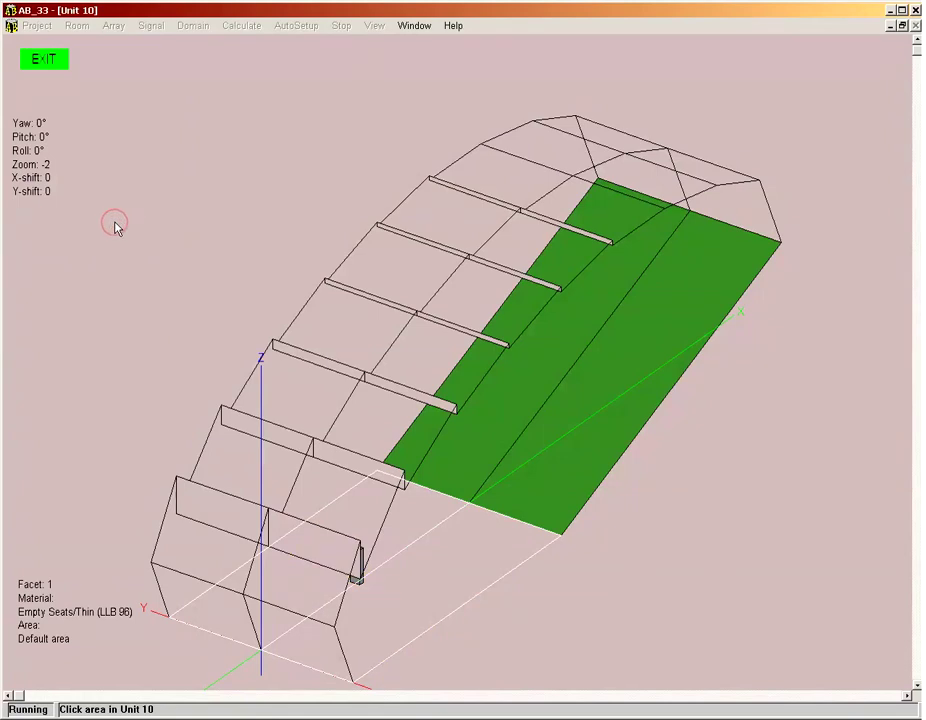
click(44, 62)
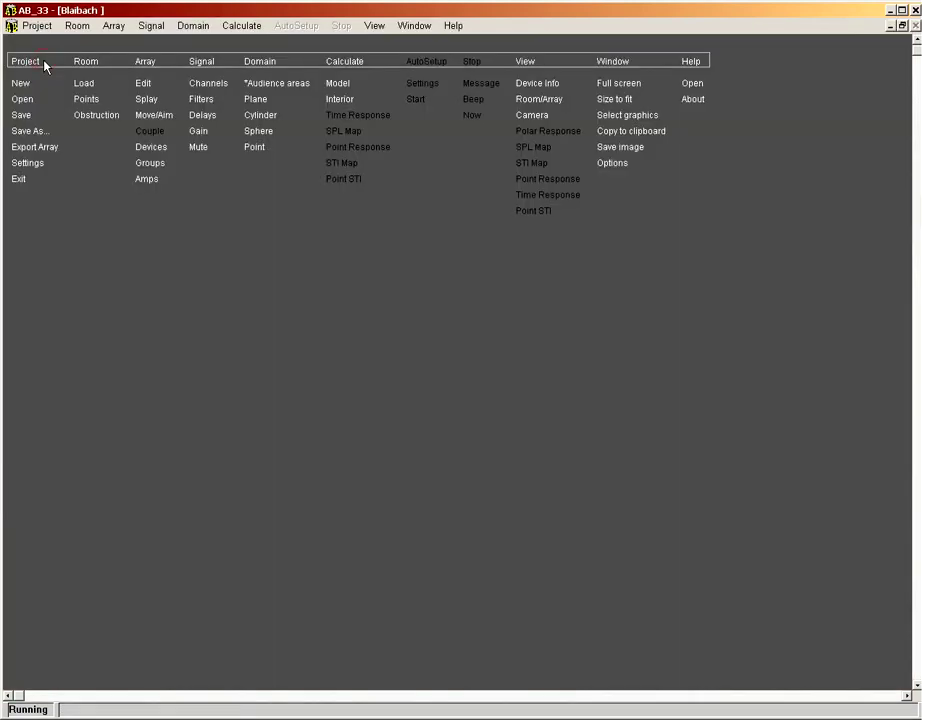
Step: Run the Interior calculation over the 100–10000 Hz operating frequency range
click(234, 27)
click(240, 64)
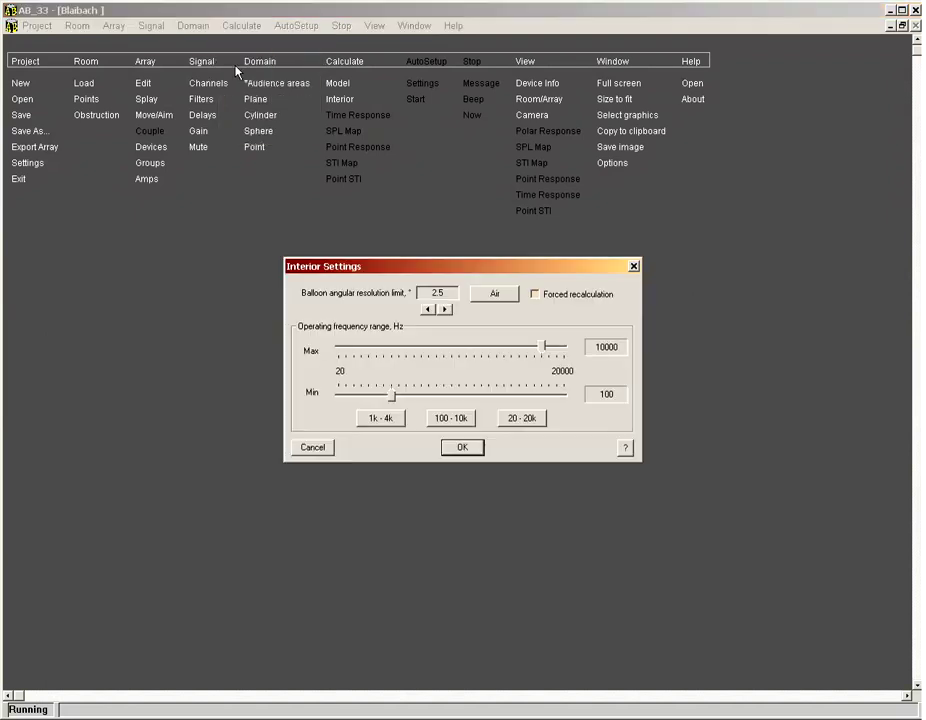
click(459, 420)
click(461, 447)
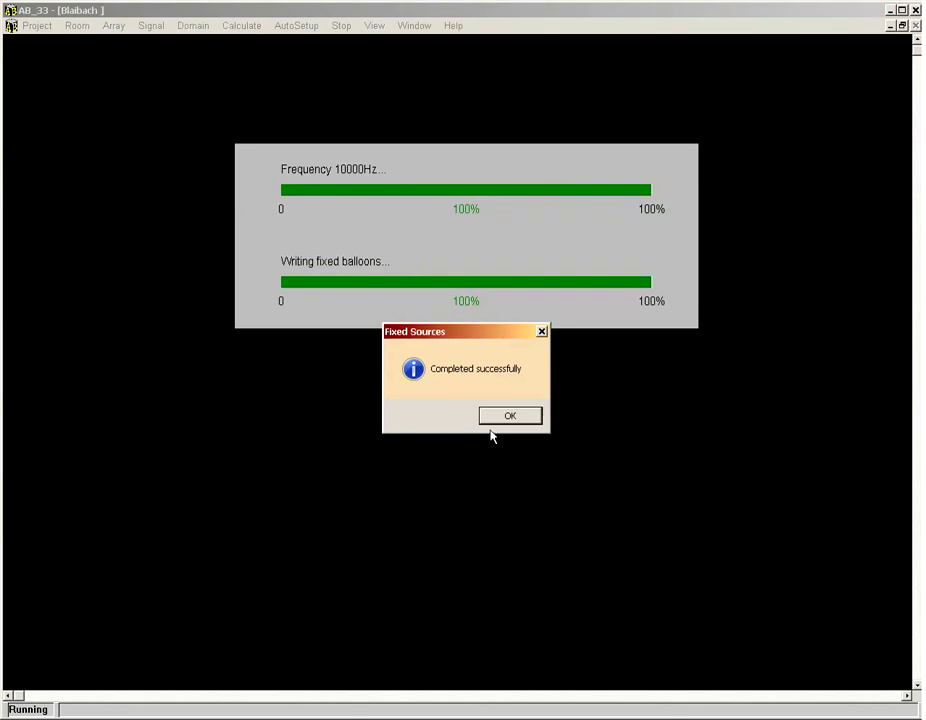
click(498, 421)
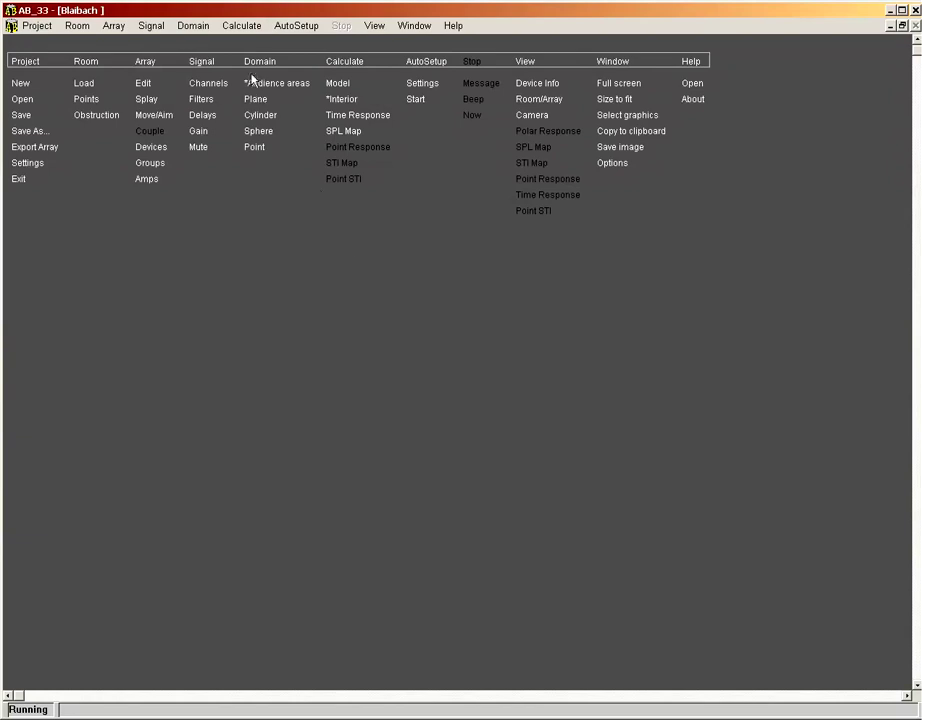
Step: Configure the SPL map calculation for 100–10000 Hz with a 0.2 m cell size for all areas, declining to change that size
click(246, 28)
click(250, 93)
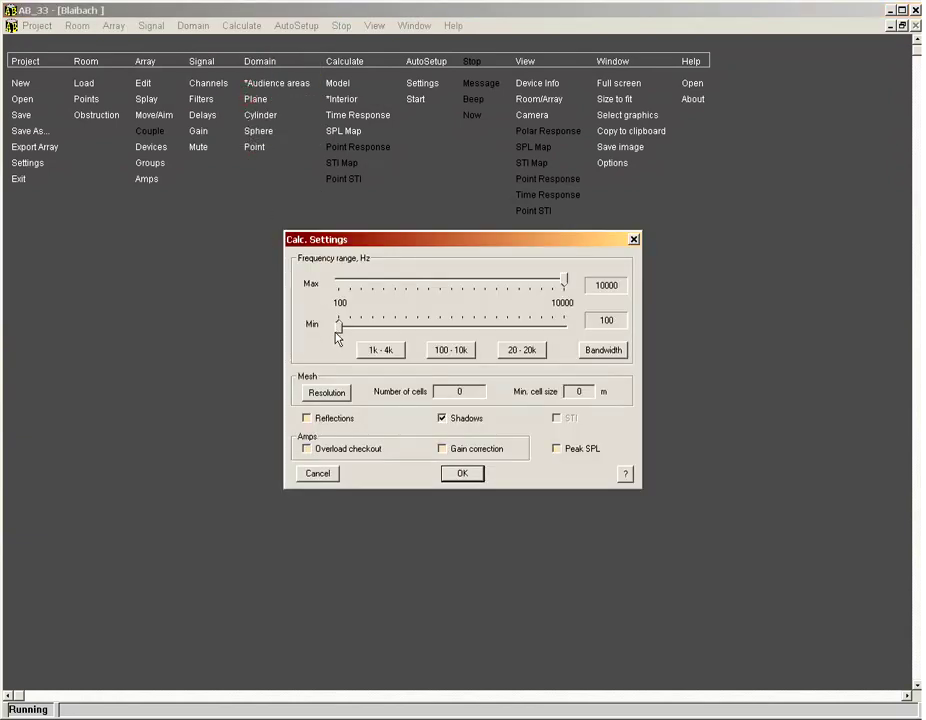
click(444, 351)
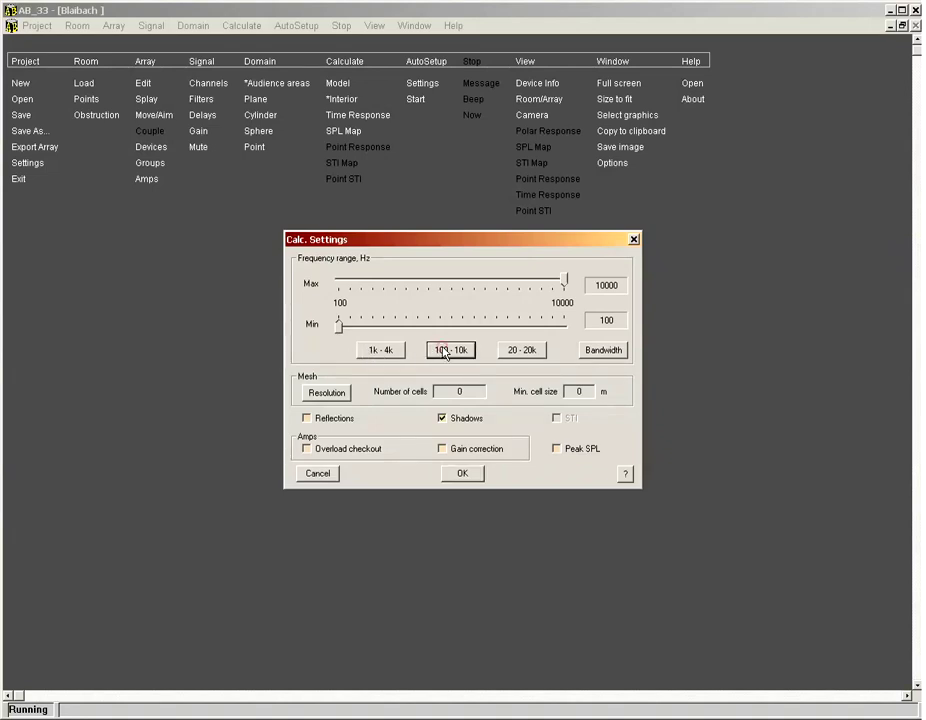
click(344, 395)
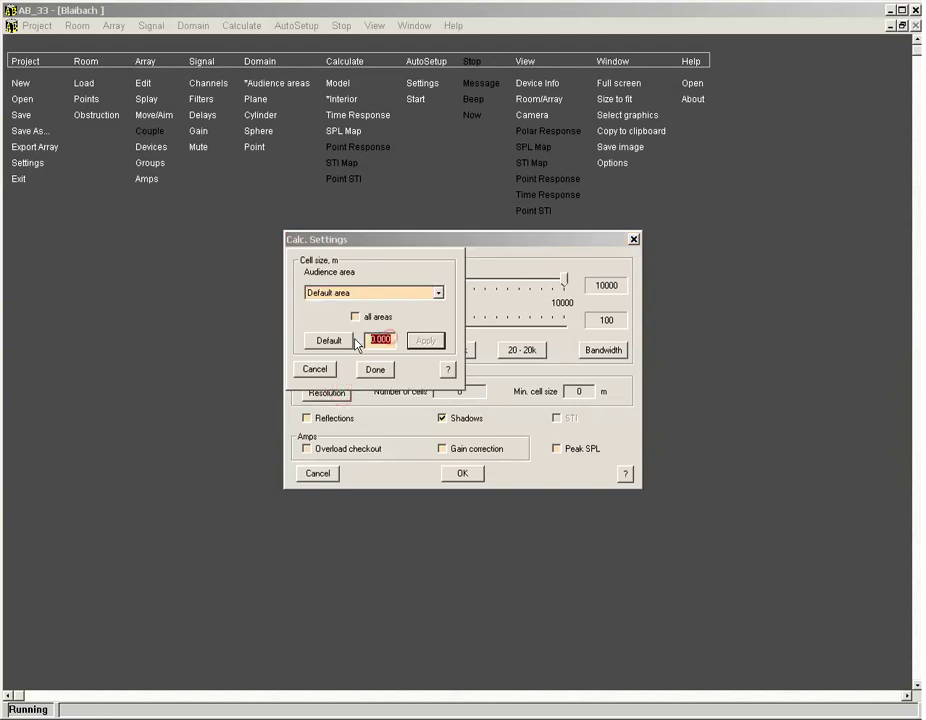
text(0.2)
click(355, 317)
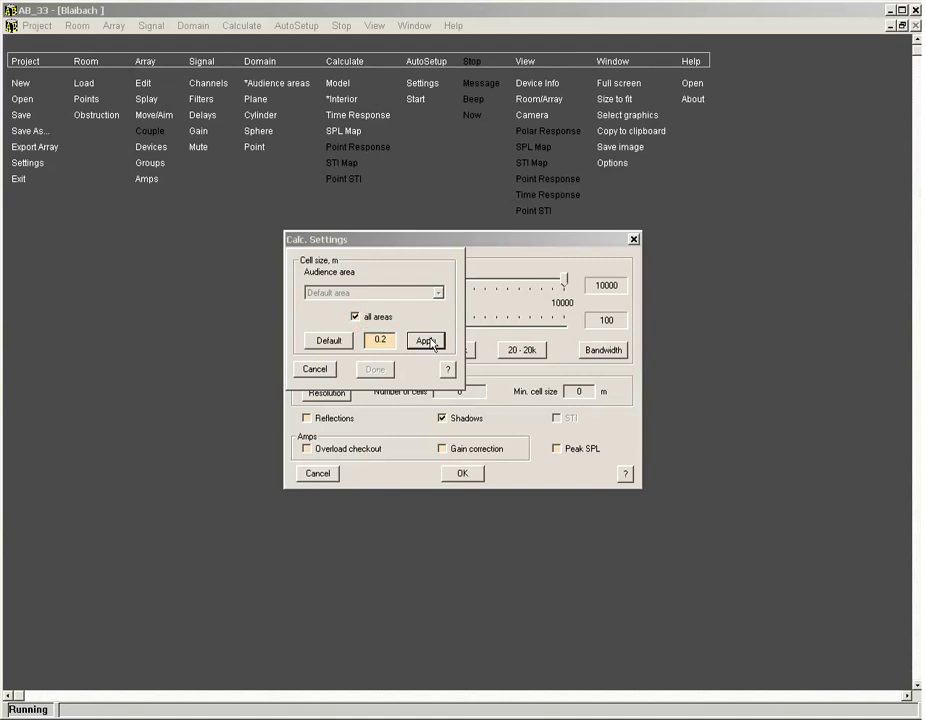
click(426, 342)
click(378, 370)
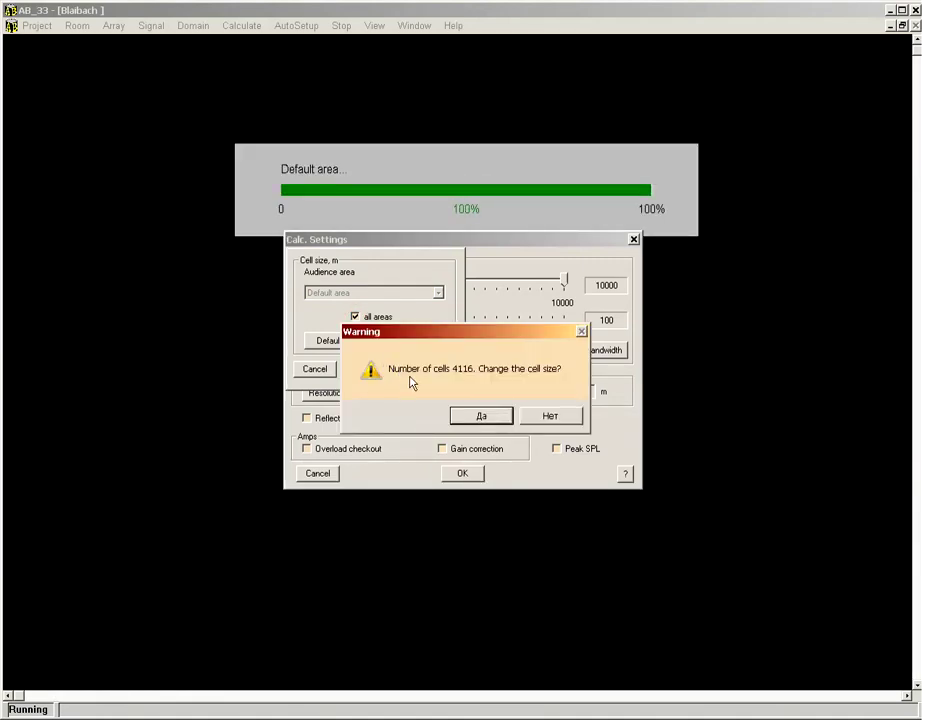
click(545, 416)
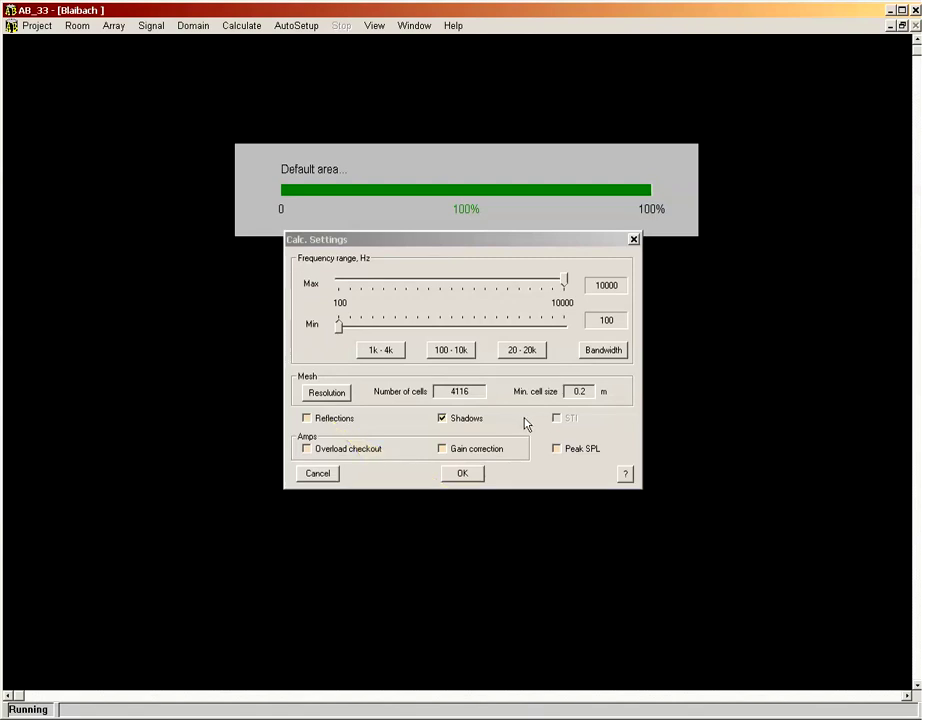
Step: Run the SPL mapping without reflections and display the calculated SPL map
click(463, 474)
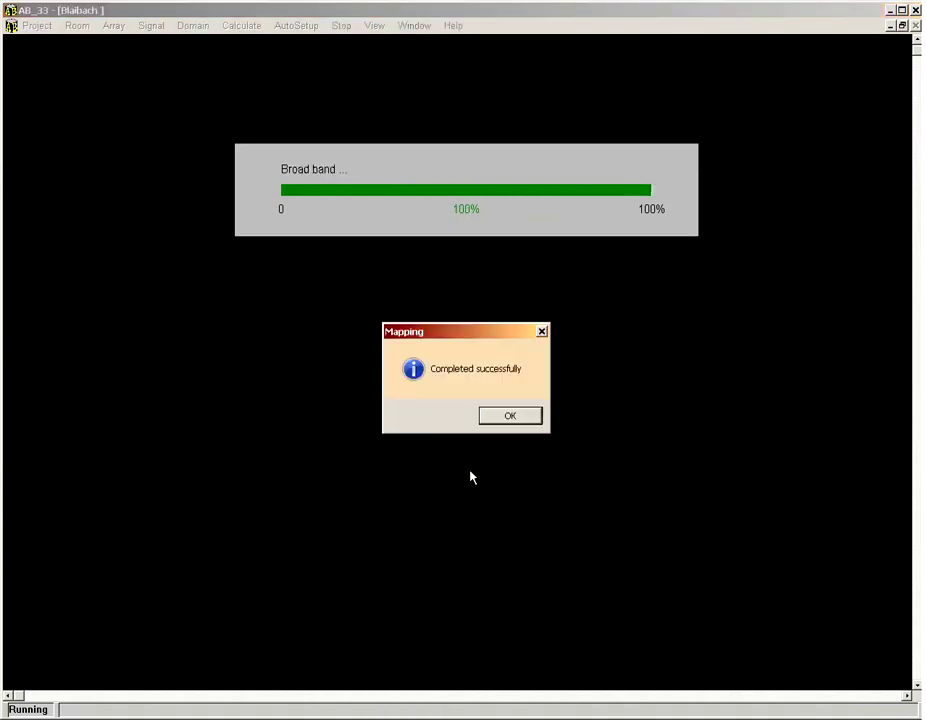
click(489, 416)
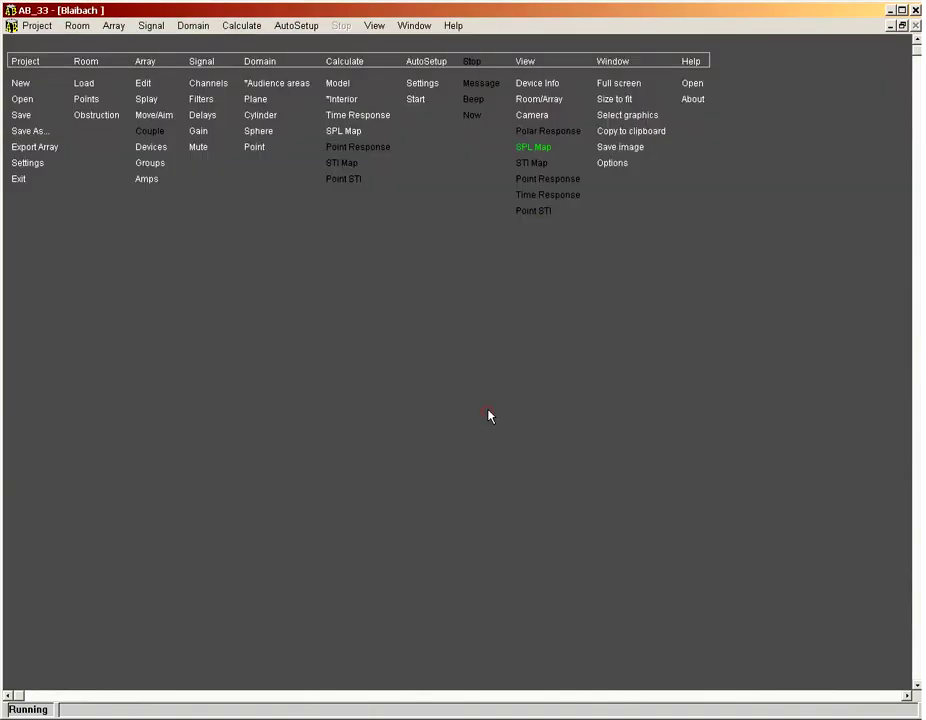
click(377, 26)
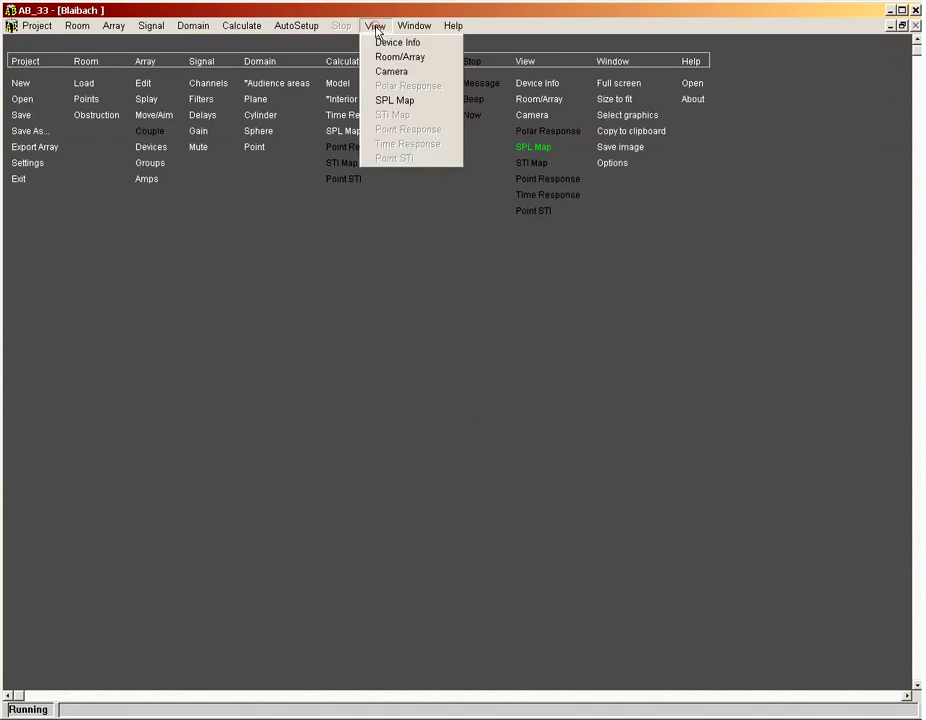
click(393, 102)
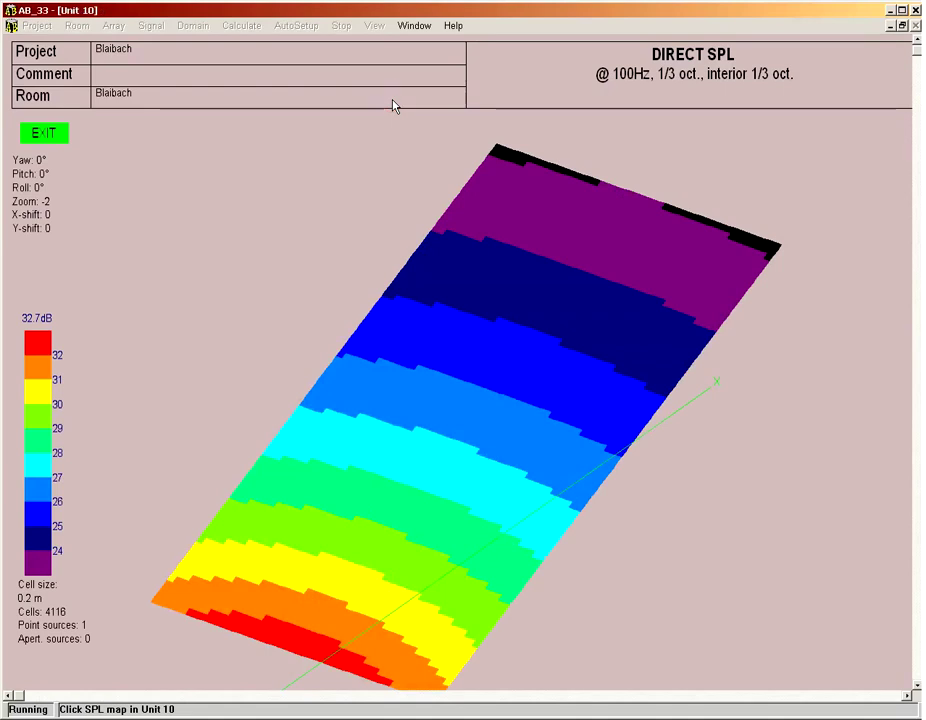
Step: Set the Direct SPL map to 2000 Hz and show the room outline and the standard deviation histogram
right_click(497, 150)
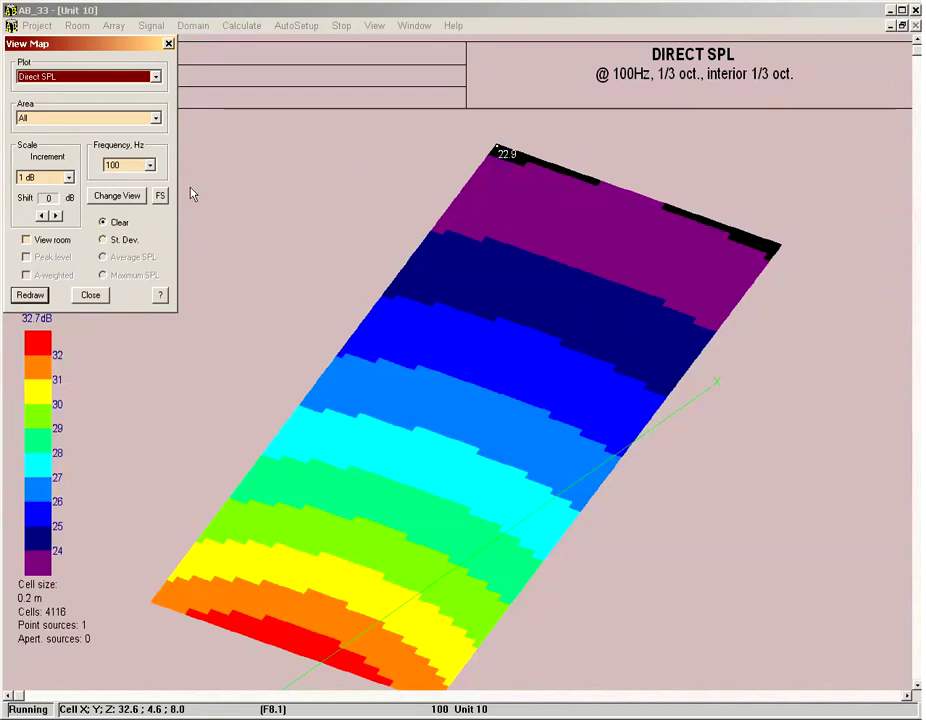
click(121, 168)
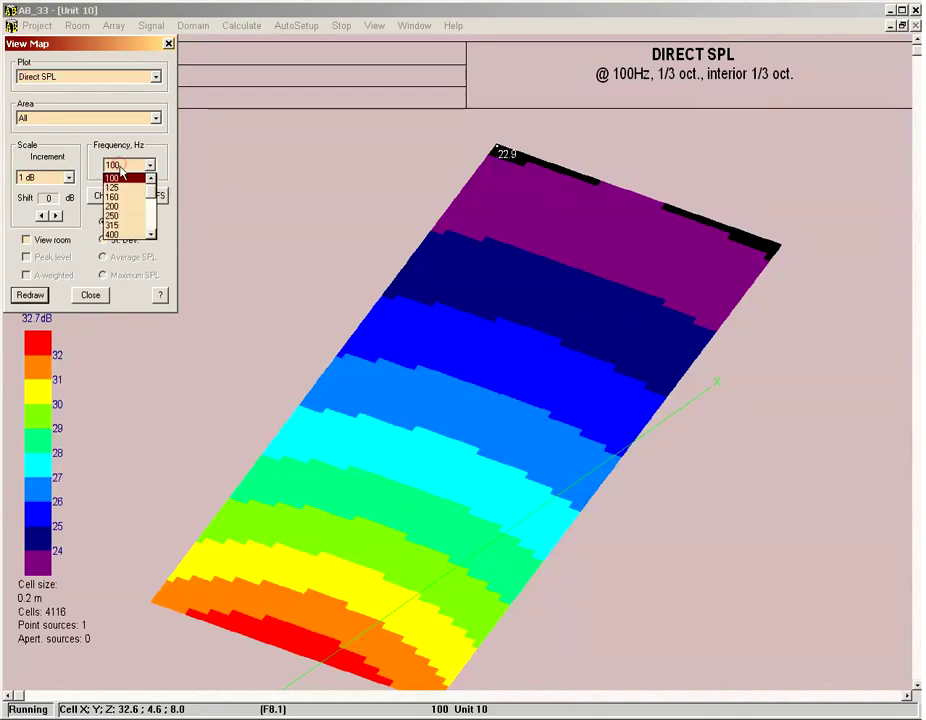
scroll(150, 205, down, 3)
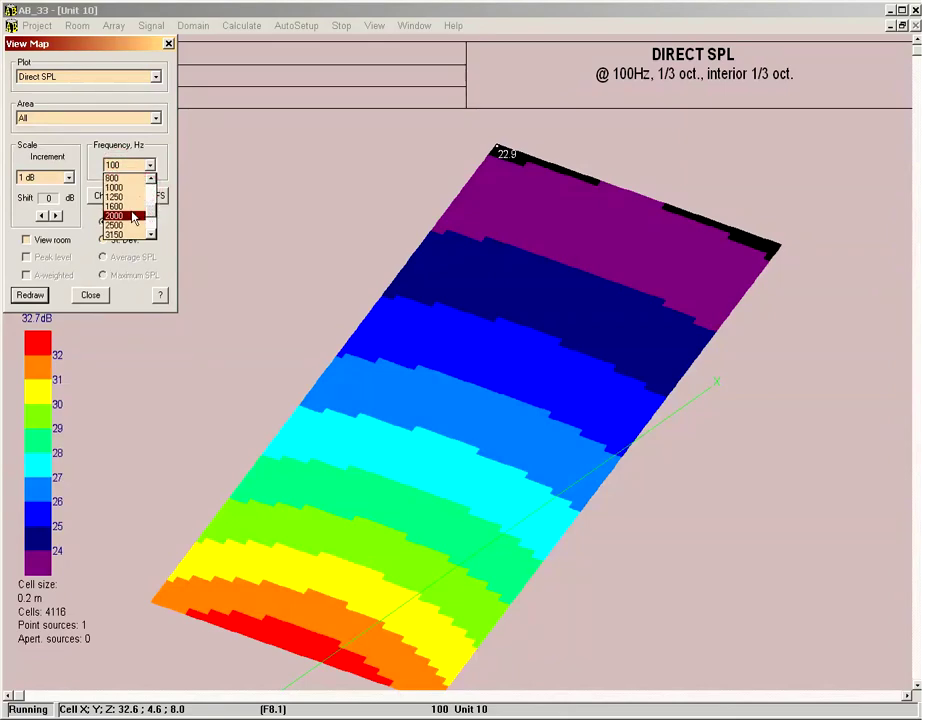
click(115, 215)
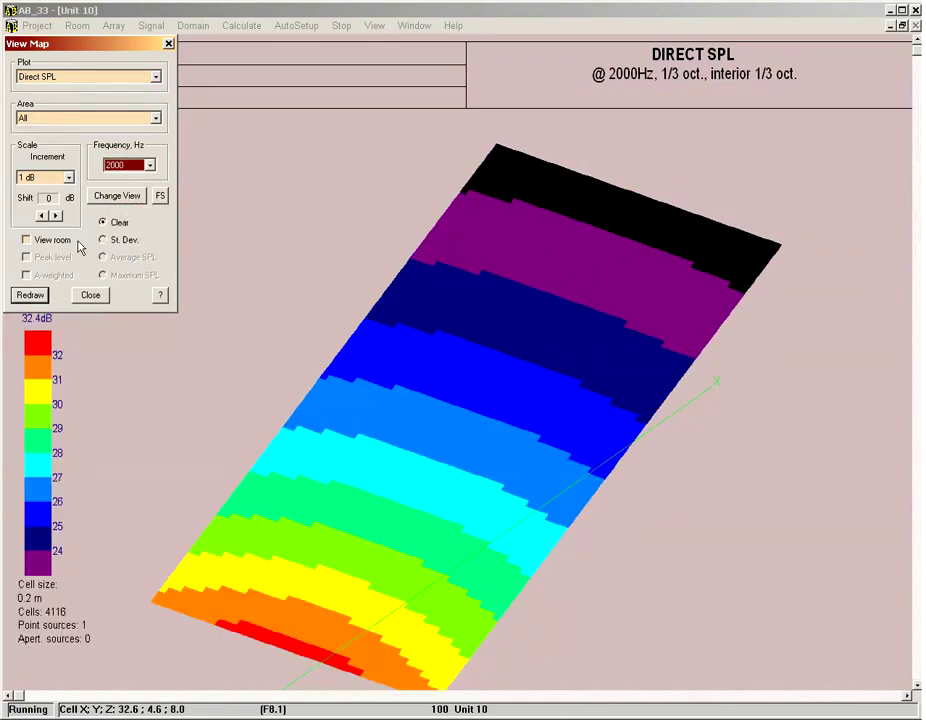
click(45, 241)
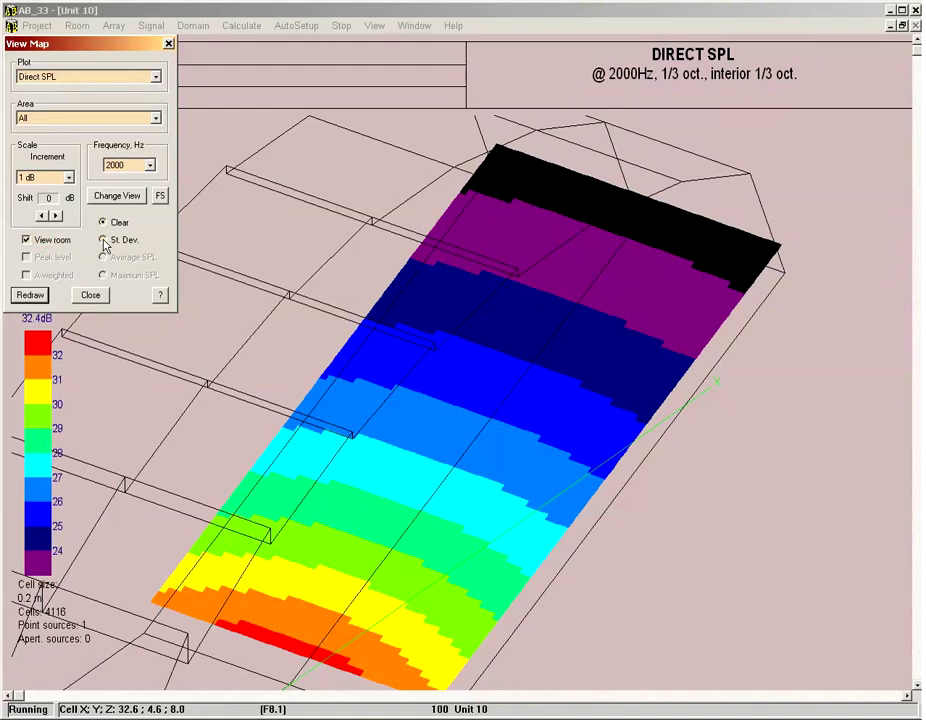
click(104, 240)
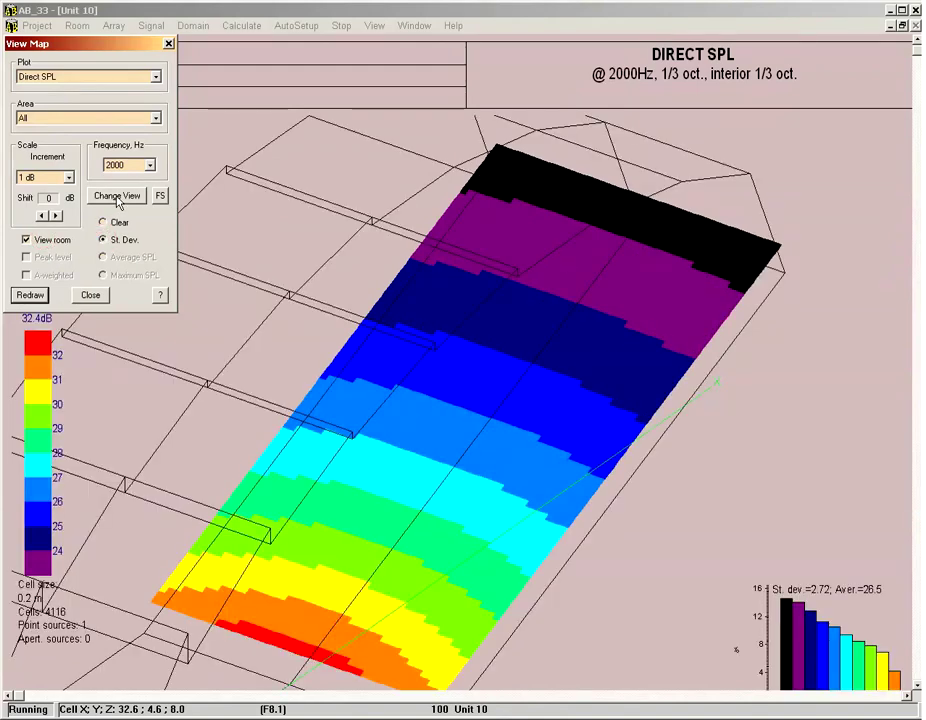
Step: Show the fixed points with their labels on the SPL map and close the map view settings
click(117, 196)
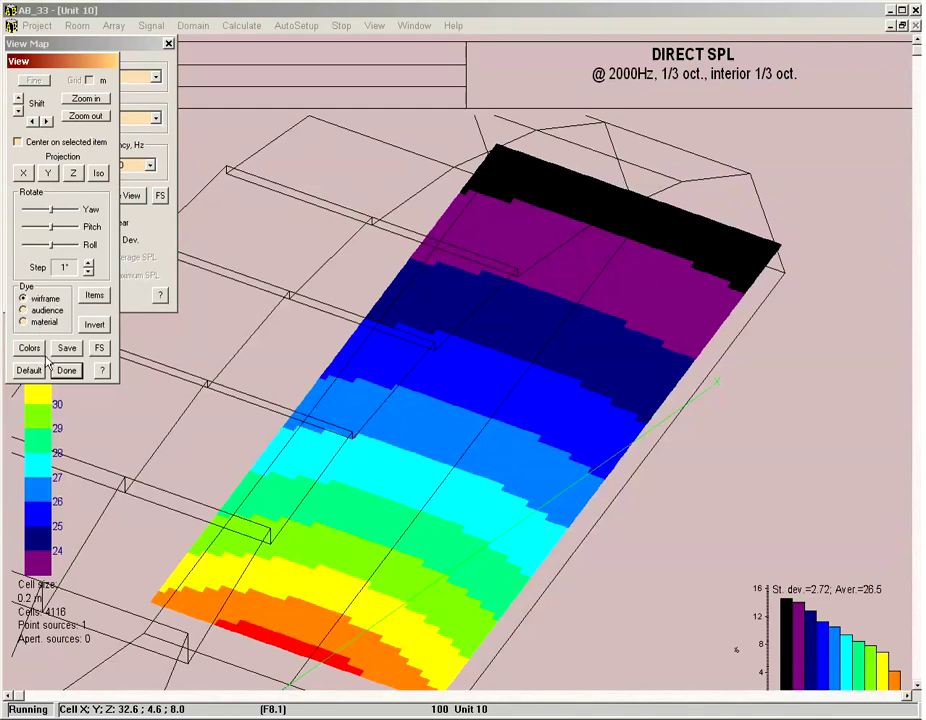
click(93, 295)
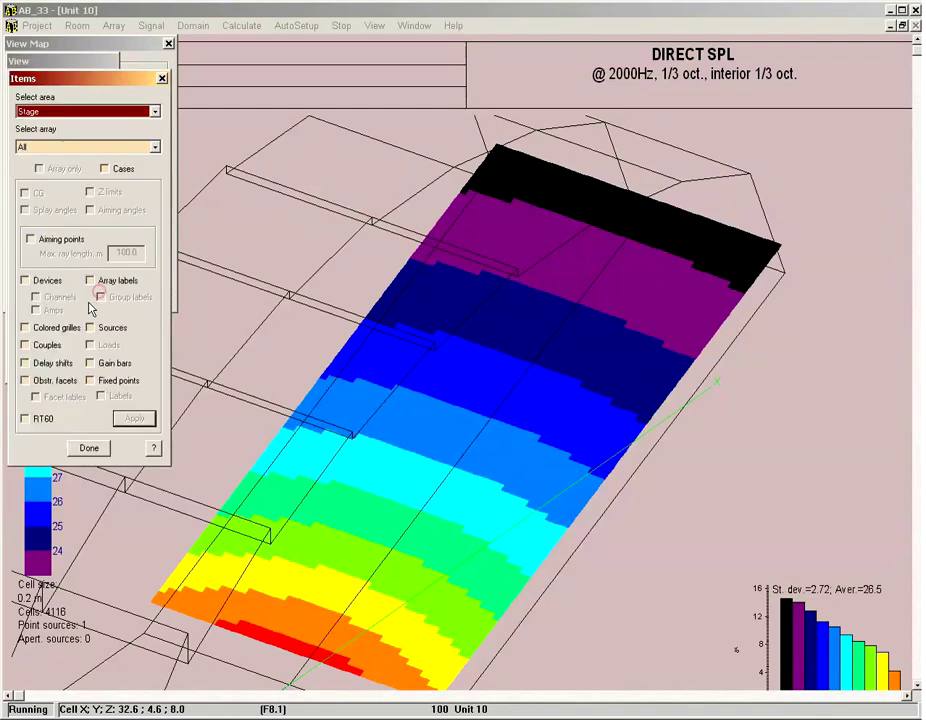
click(89, 380)
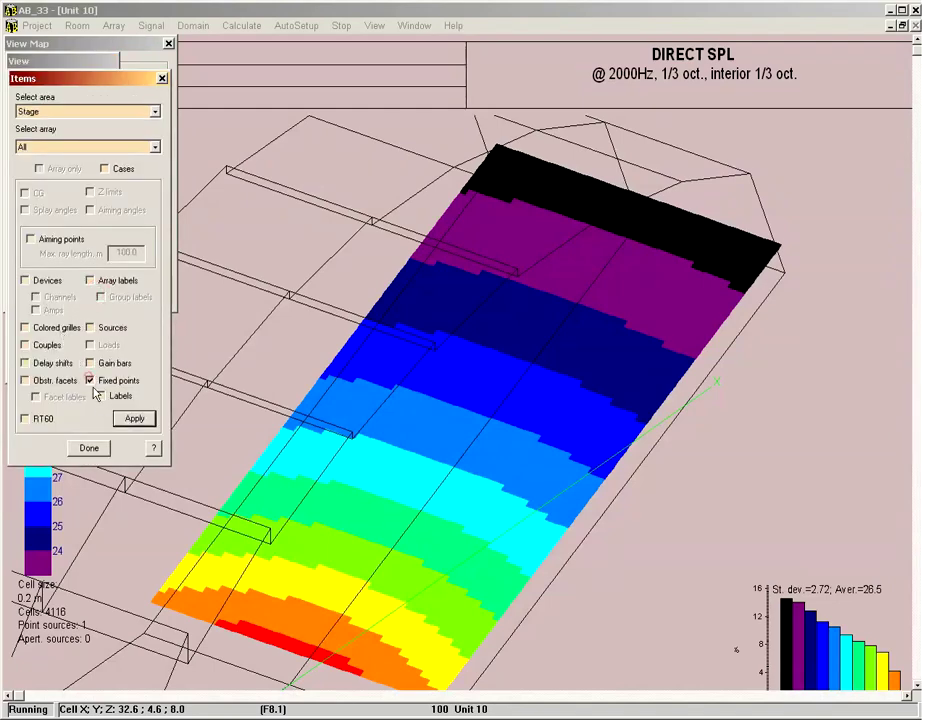
click(101, 395)
click(133, 419)
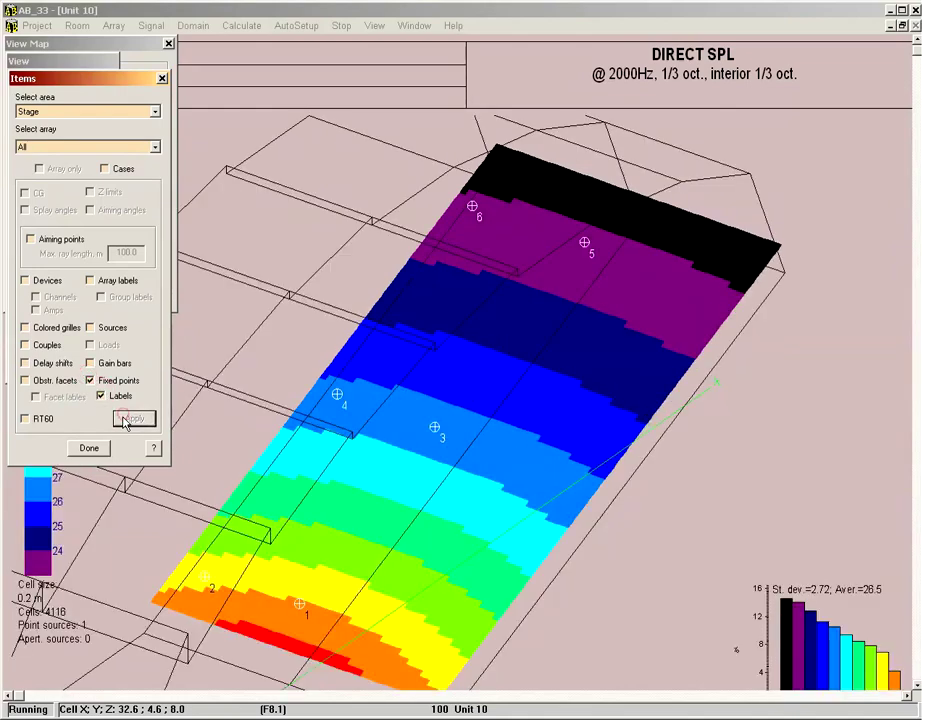
click(89, 447)
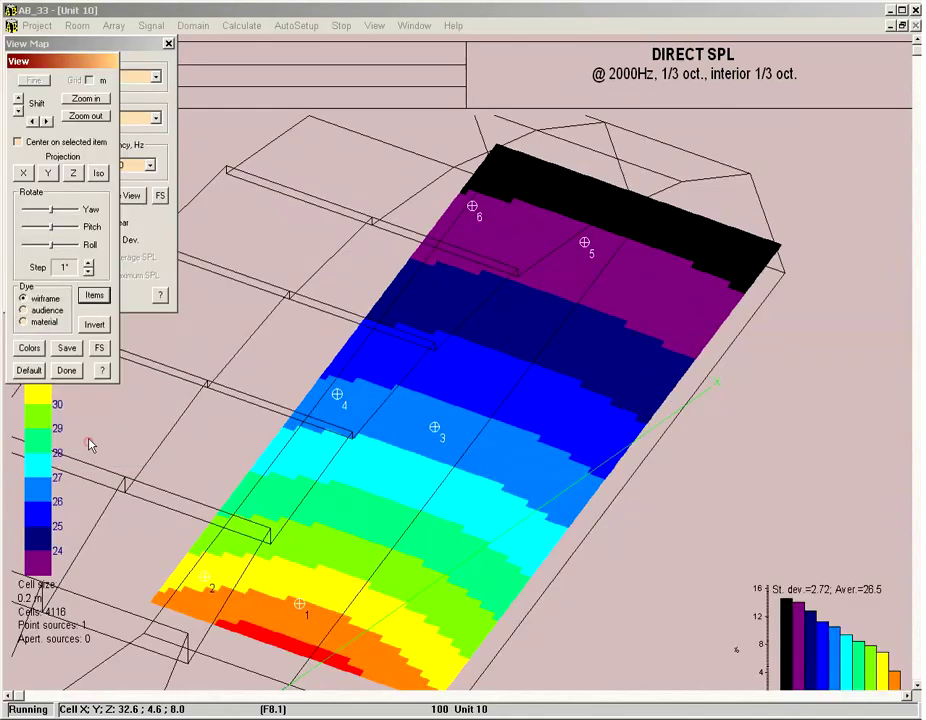
click(69, 374)
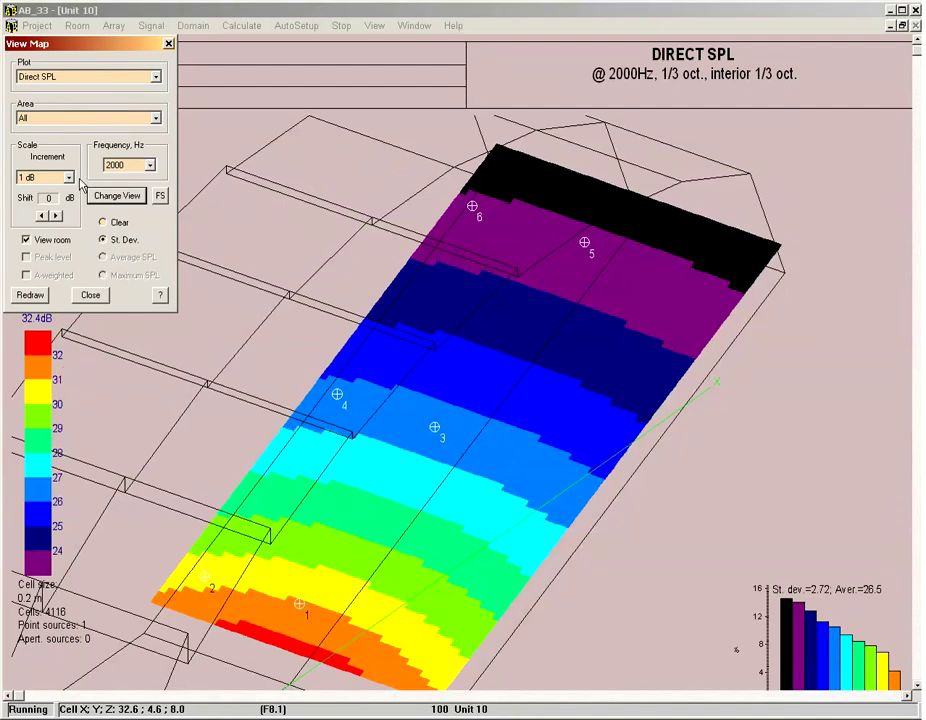
click(90, 294)
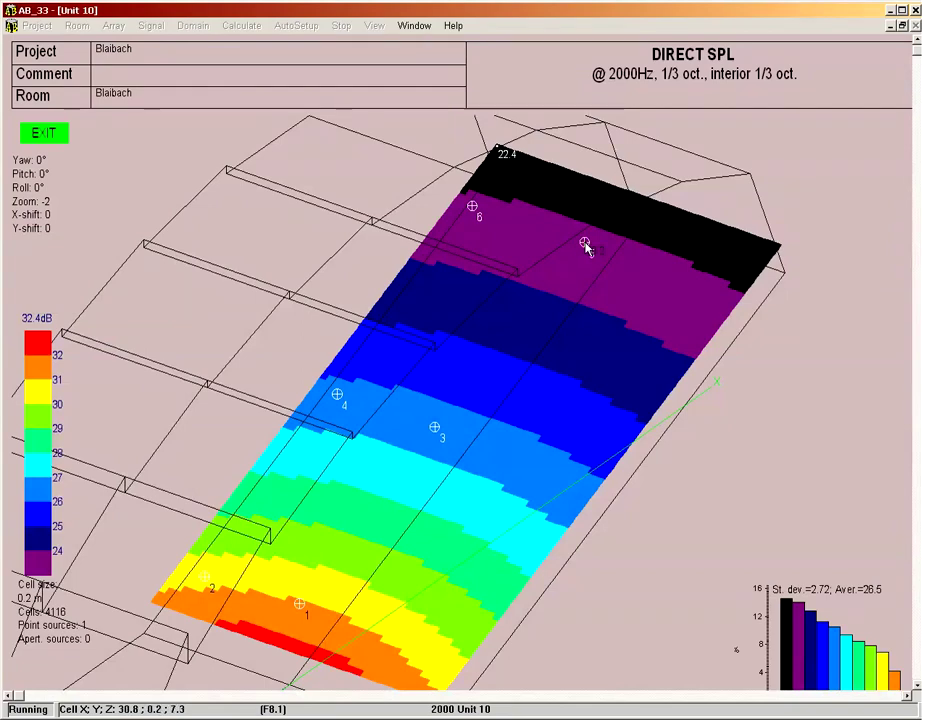
Step: Dismiss the map view settings and exit the Direct SPL map
right_click(393, 248)
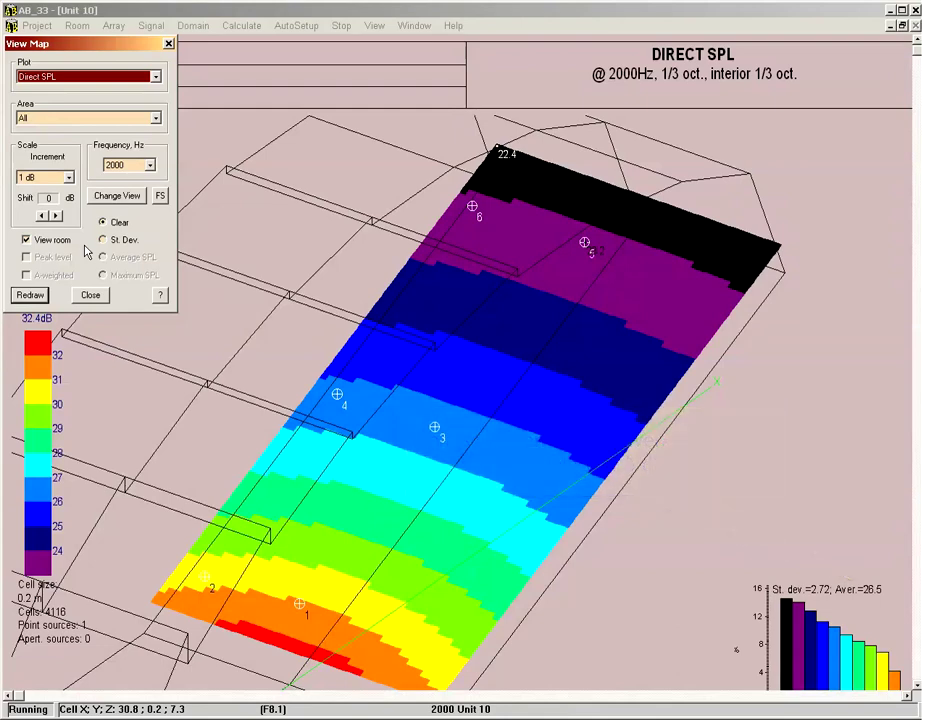
click(89, 296)
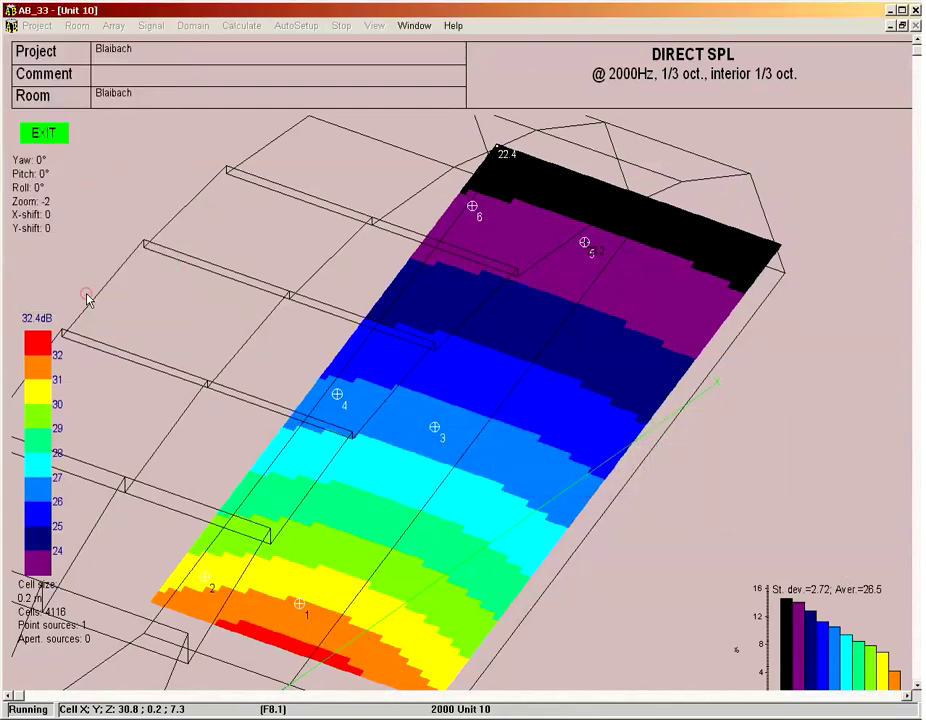
click(44, 134)
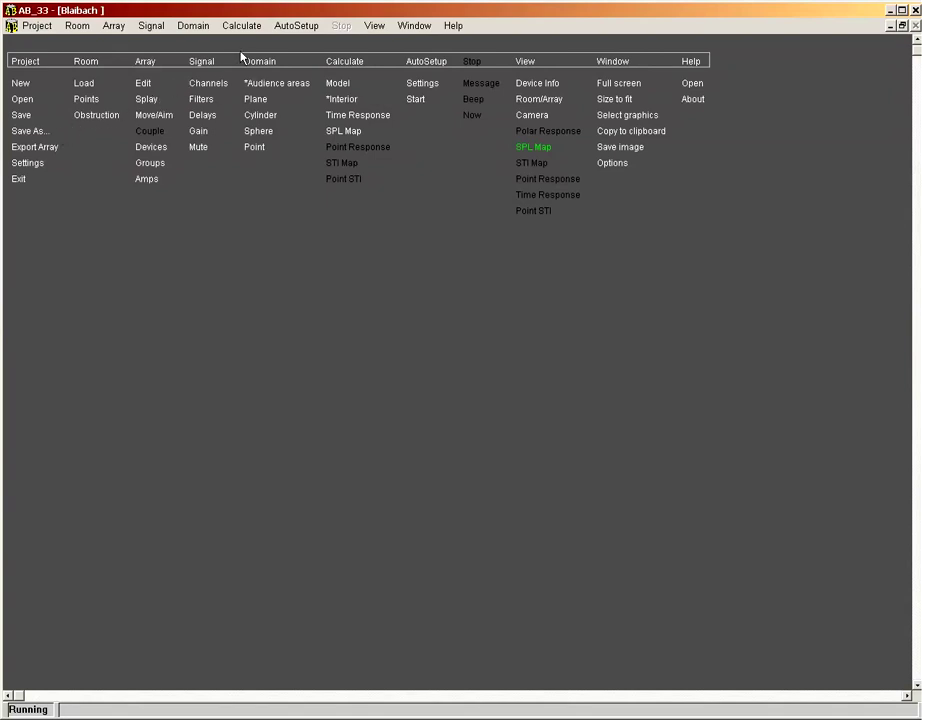
Step: Set the calculation domain to points, with all six fixed points of the default area selected
click(195, 28)
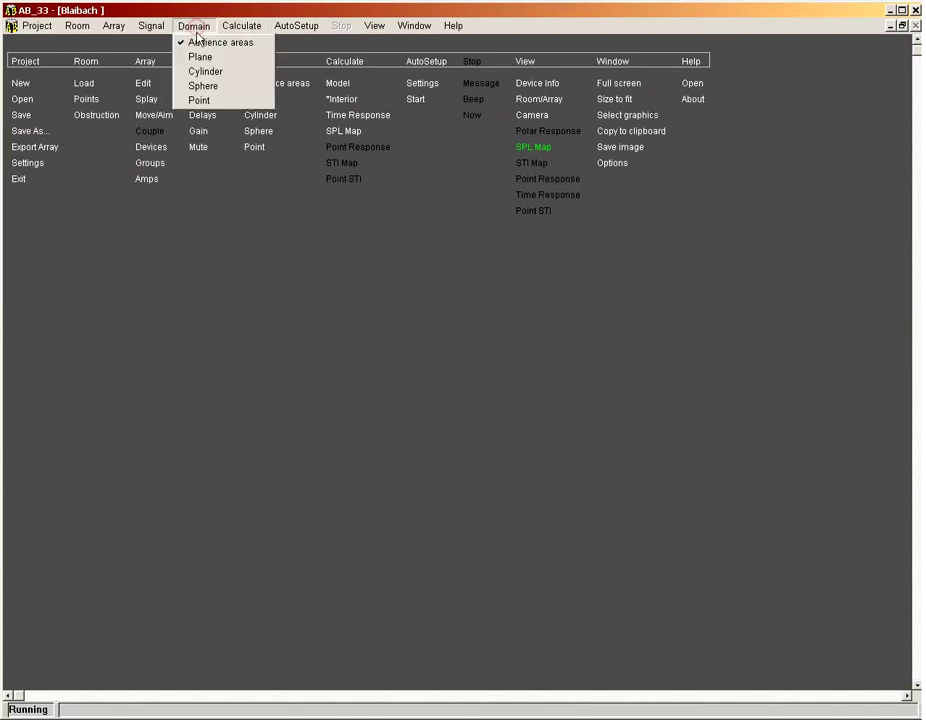
click(199, 101)
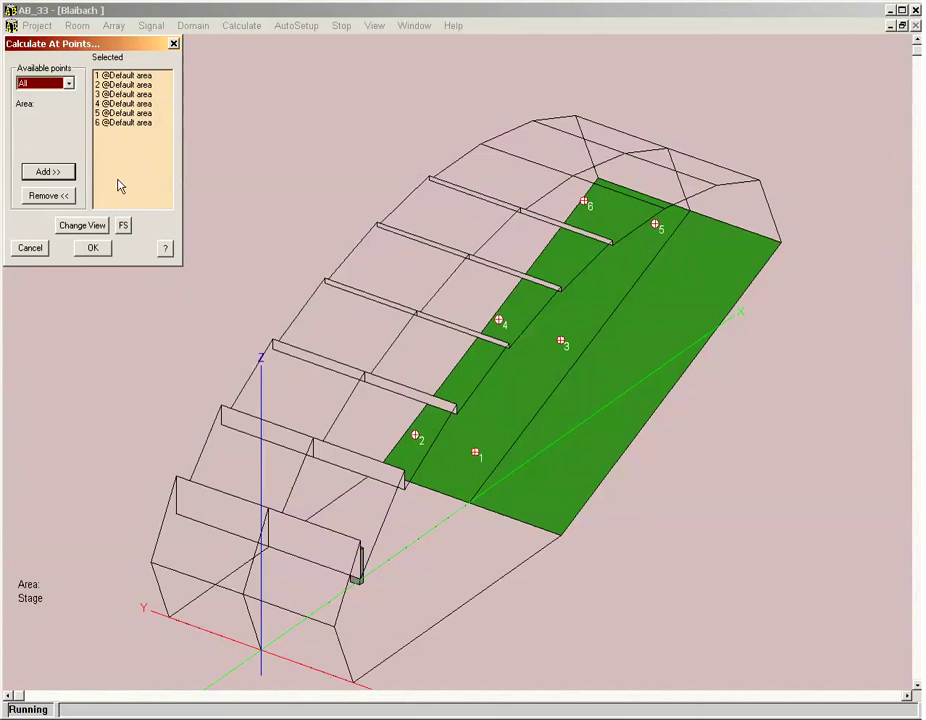
click(47, 172)
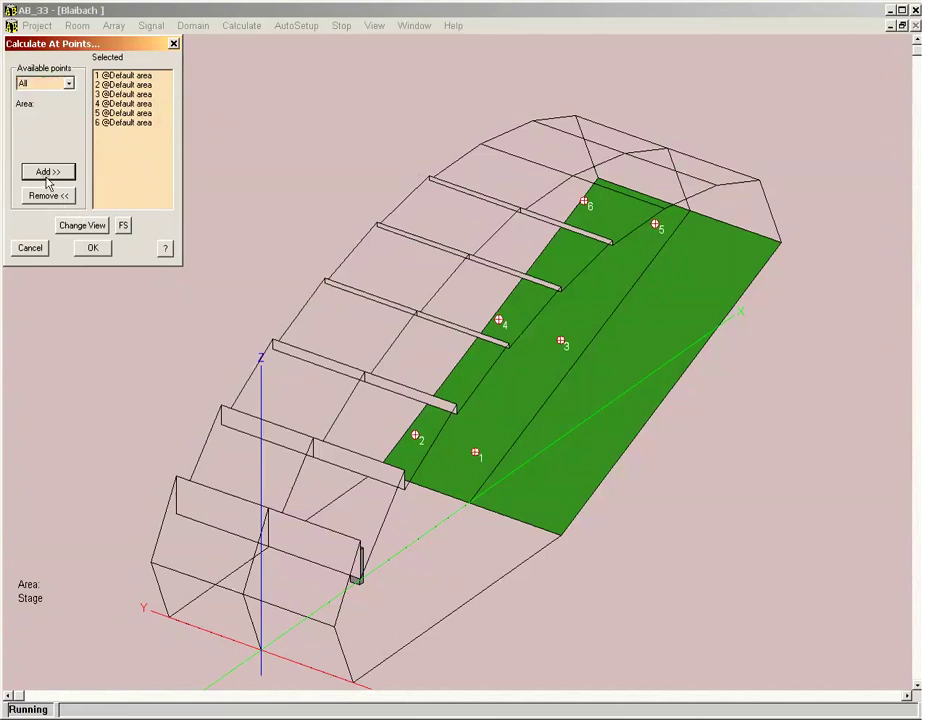
click(92, 249)
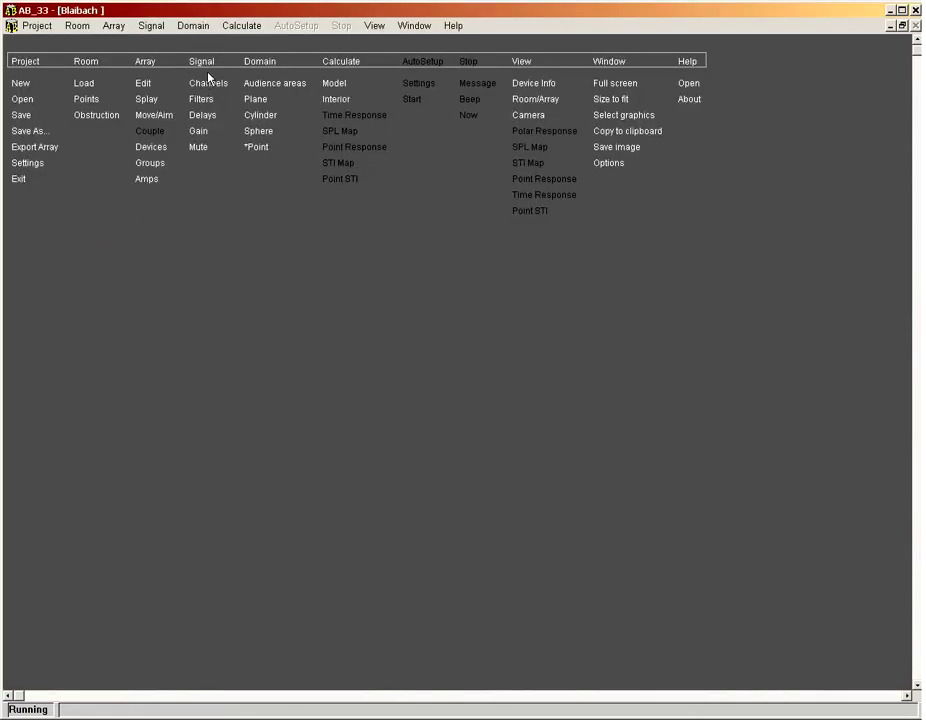
Step: Run the Interior calculation for 100–10000 Hz with a 2.5° balloon angular resolution limit
click(243, 26)
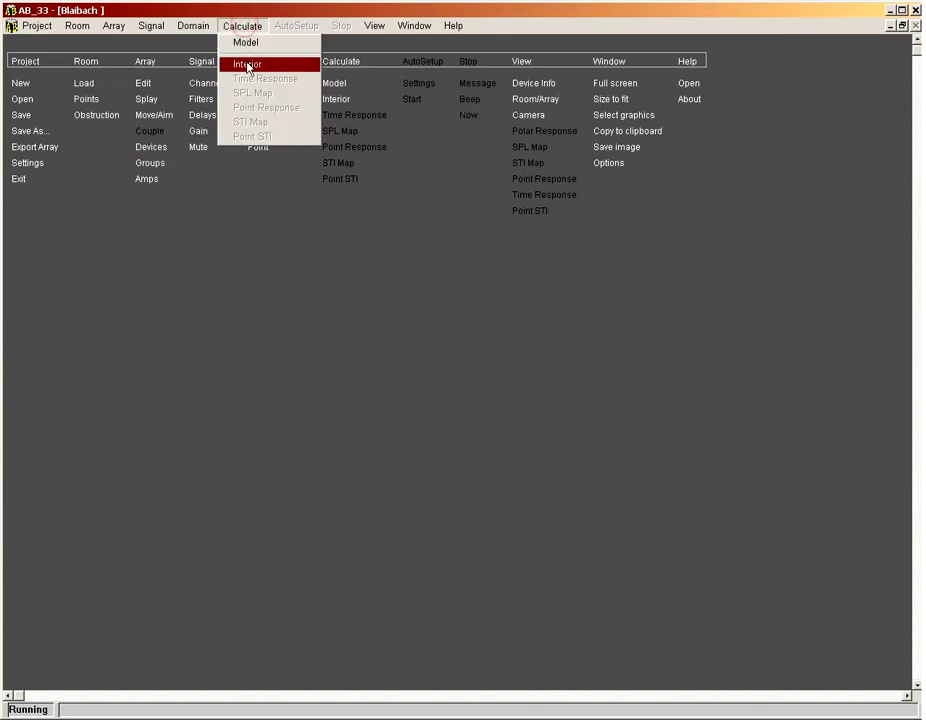
click(248, 66)
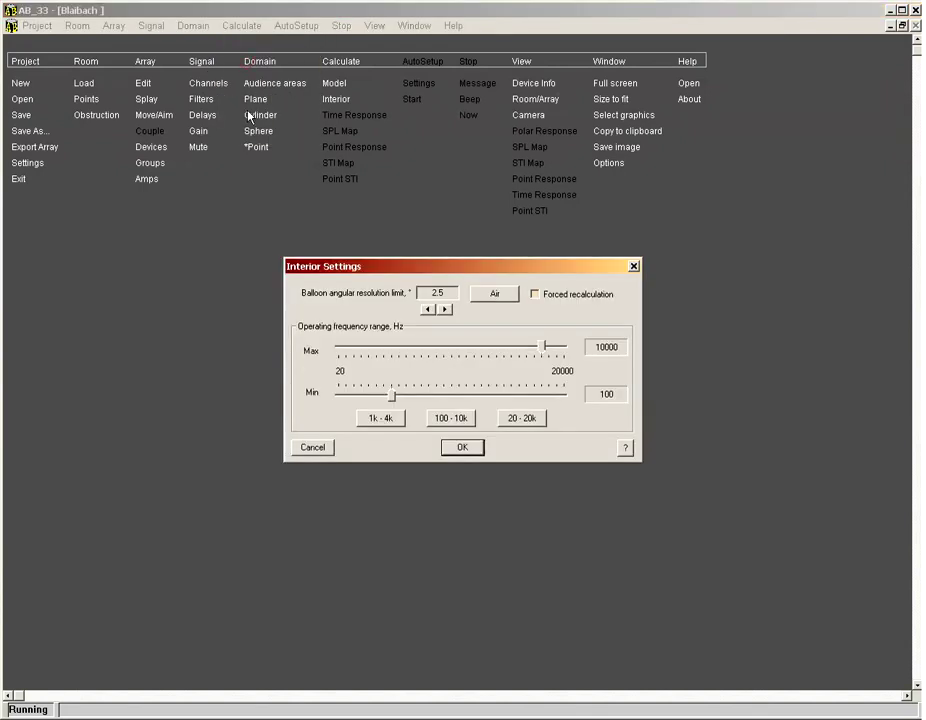
click(463, 448)
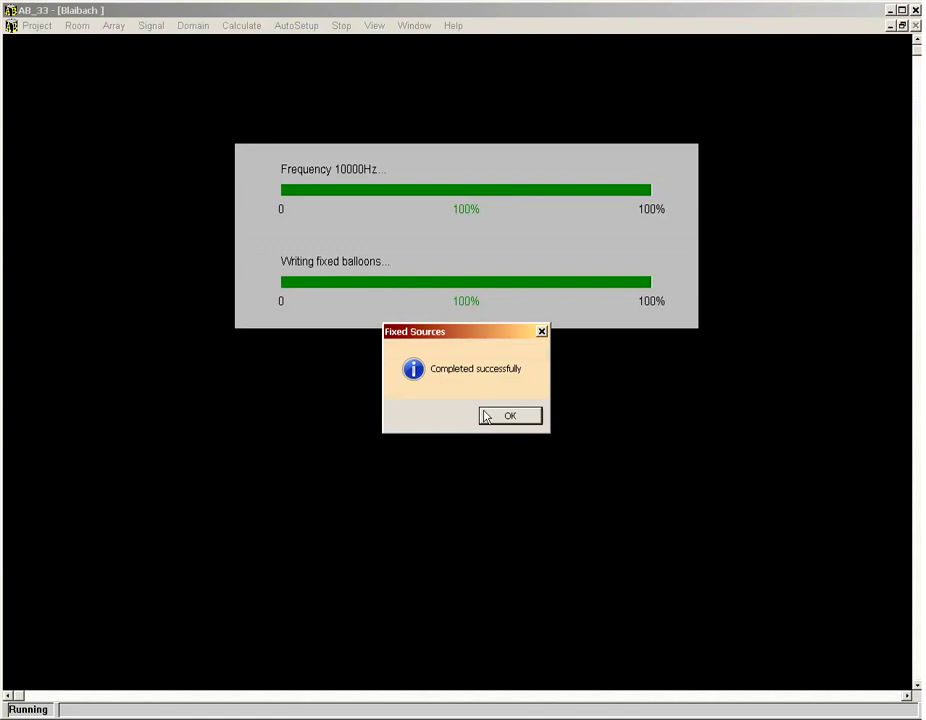
click(488, 415)
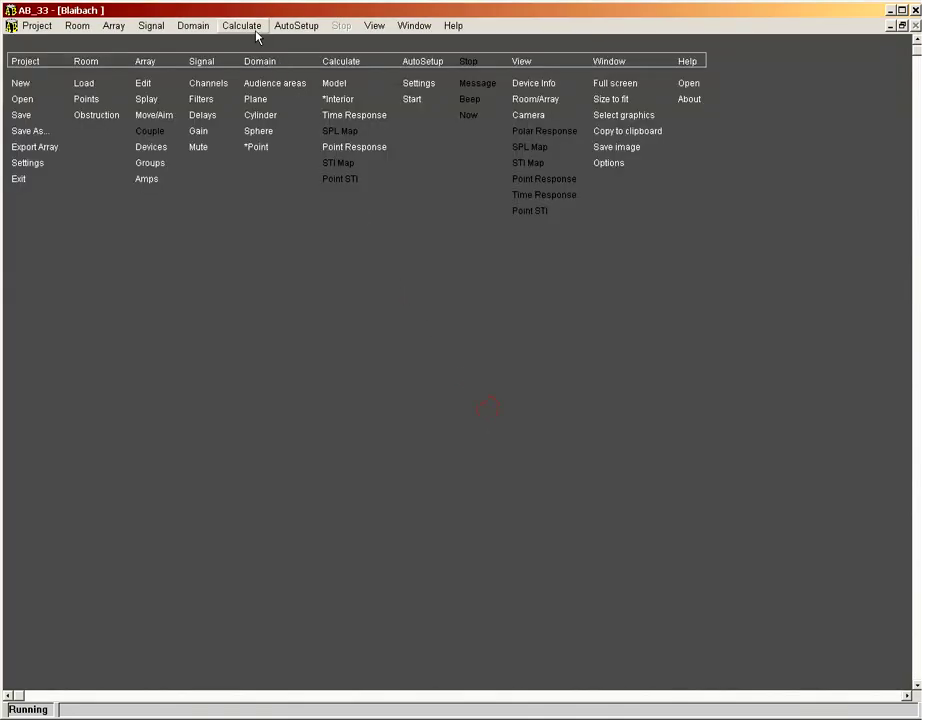
Step: Run the Time Response calculation at the points for 100–10000 Hz with STI and shadows enabled and reflections off
click(255, 28)
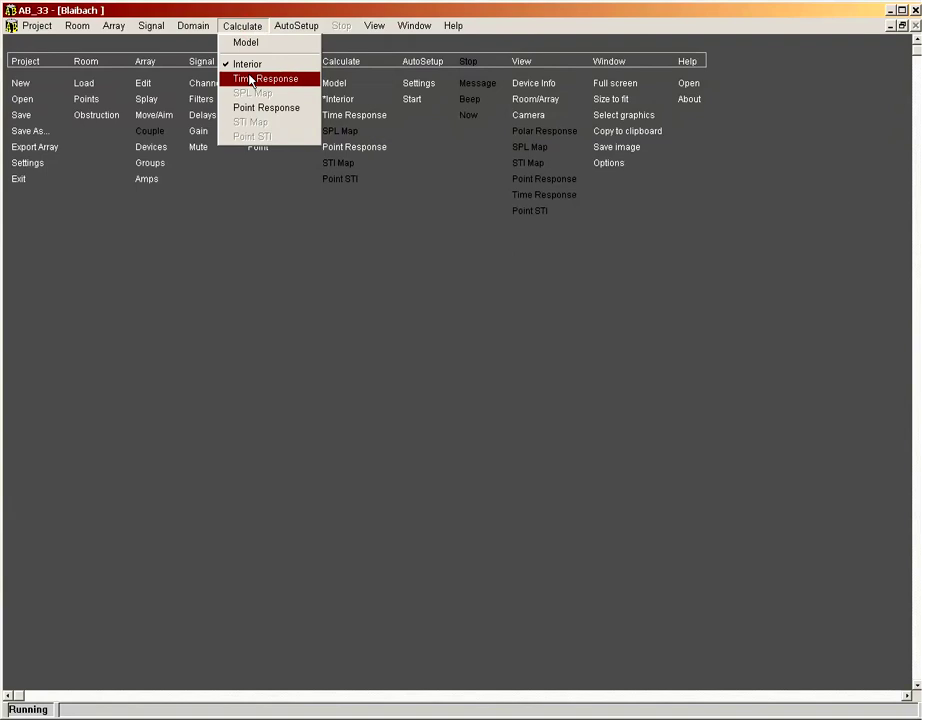
click(255, 79)
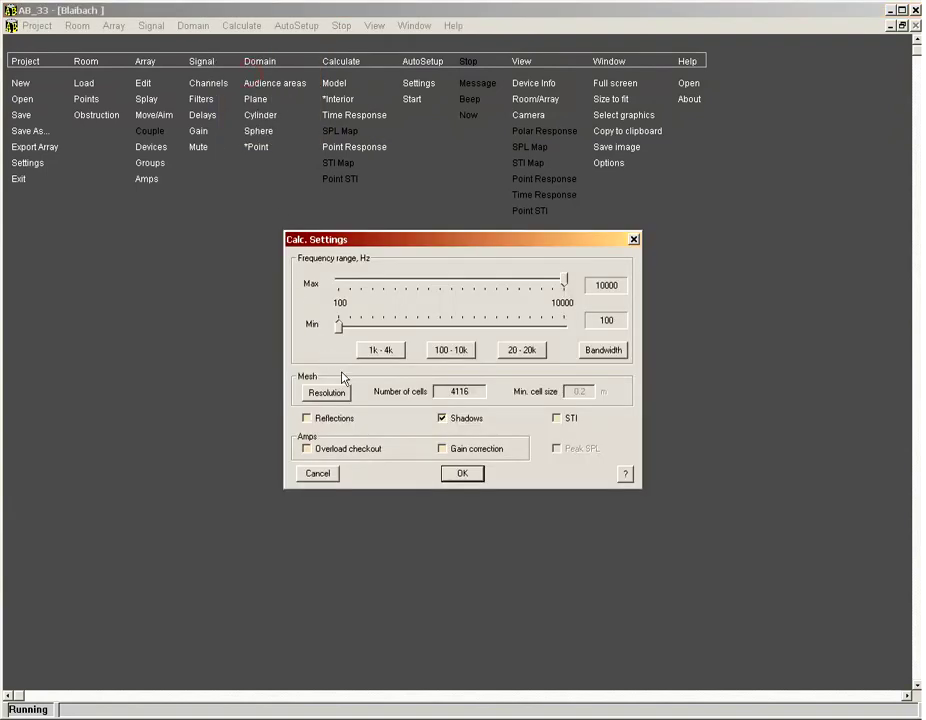
click(556, 418)
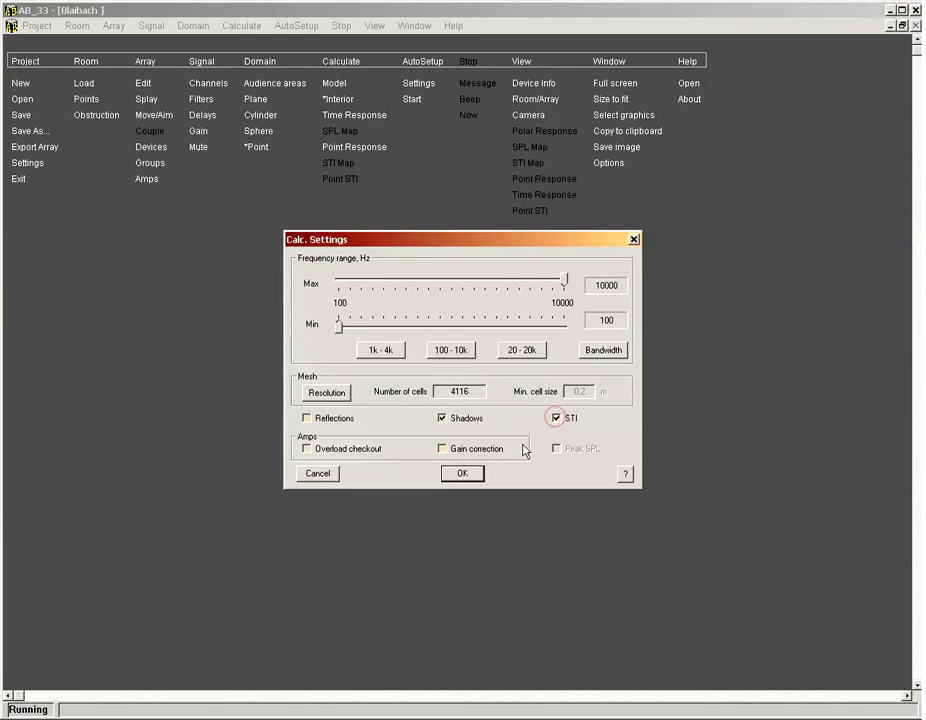
click(468, 476)
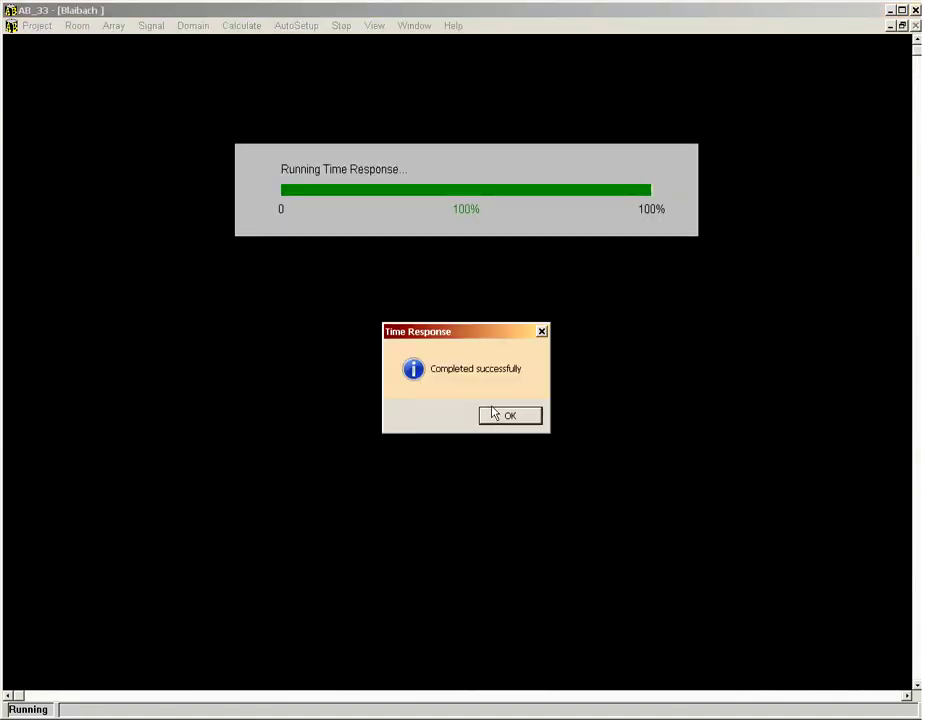
click(493, 414)
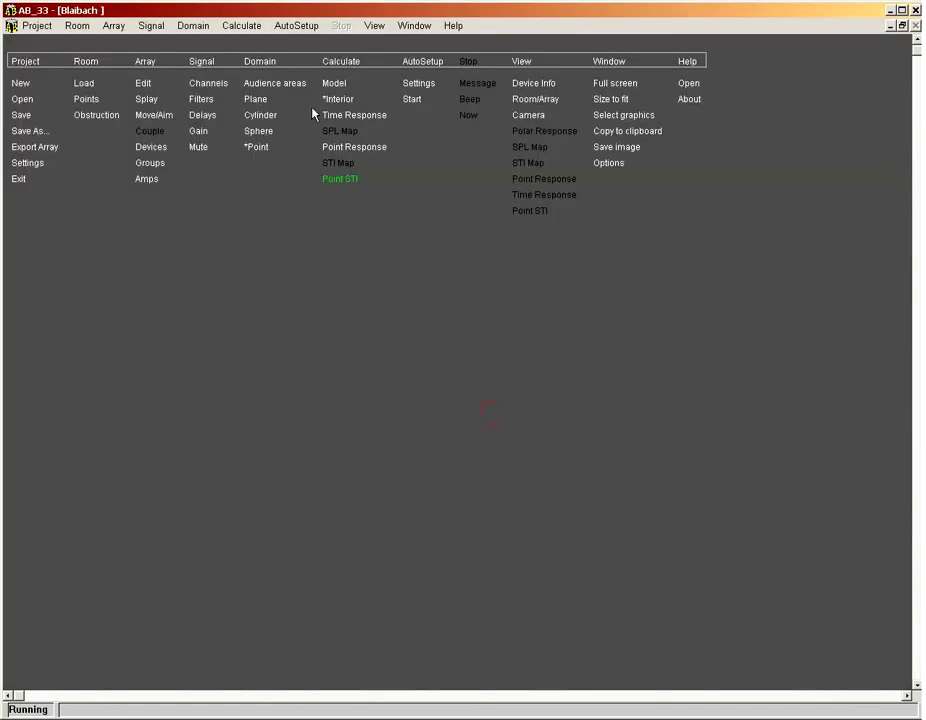
Step: Calculate the Point STI with a male input spectrum, no ambient noise and a 48000 Hz sample rate
click(255, 27)
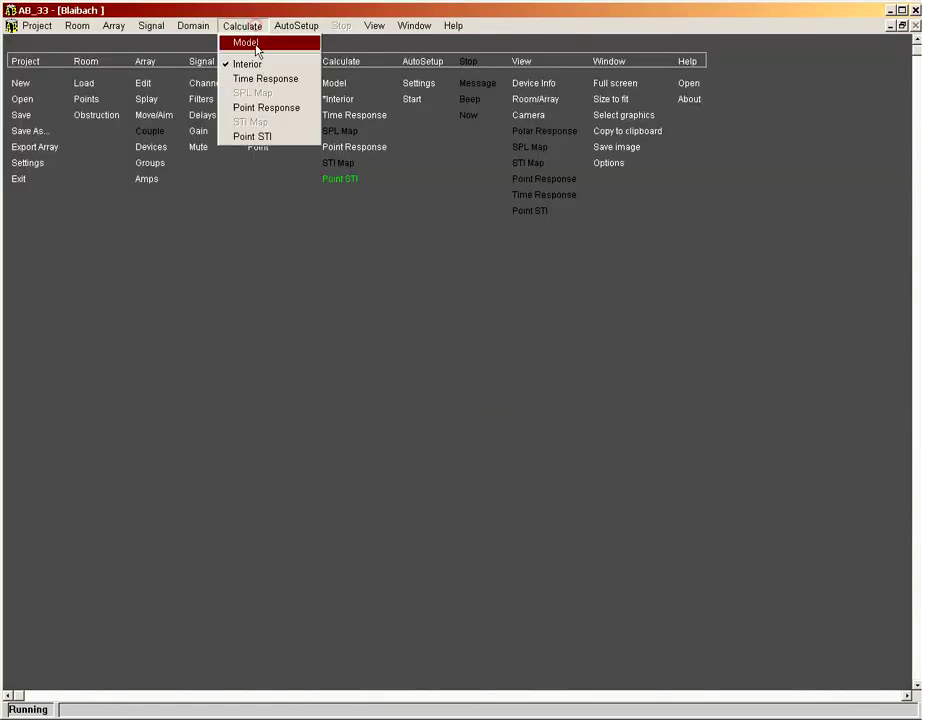
click(257, 136)
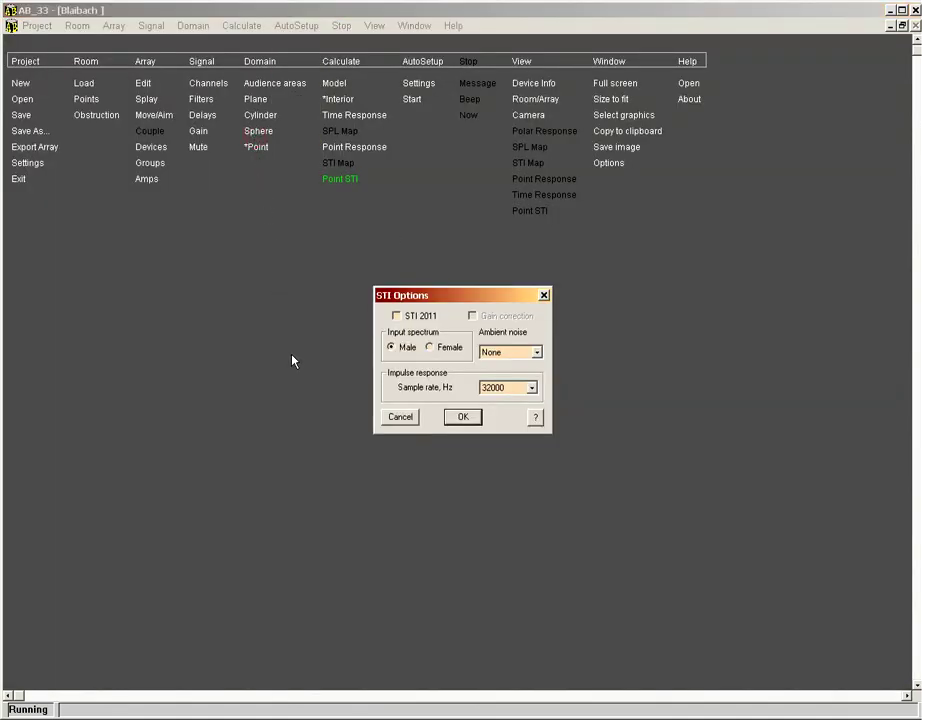
click(496, 389)
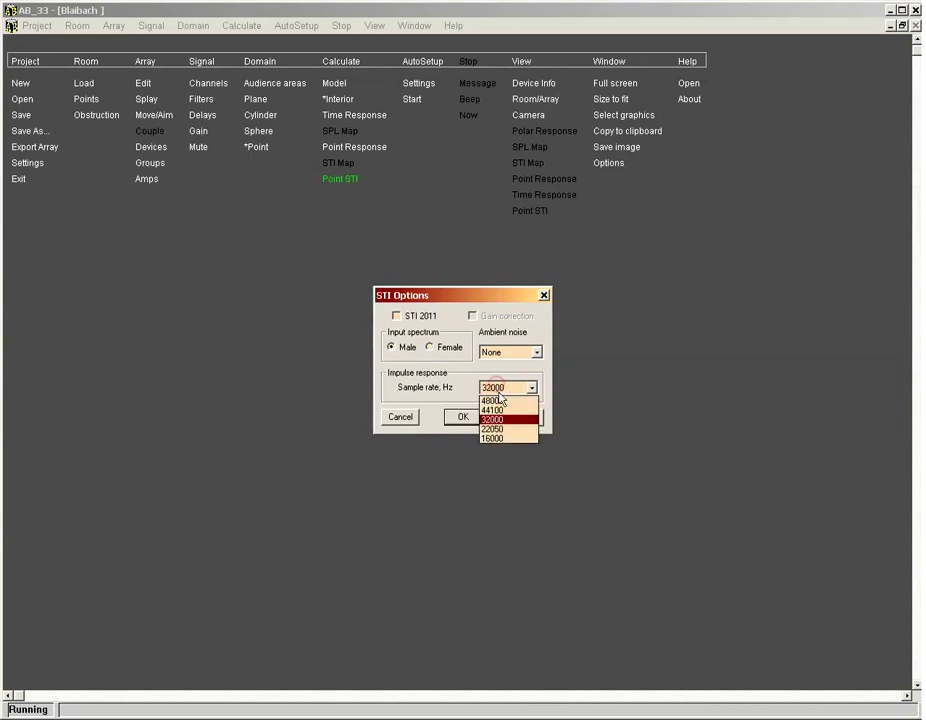
click(497, 400)
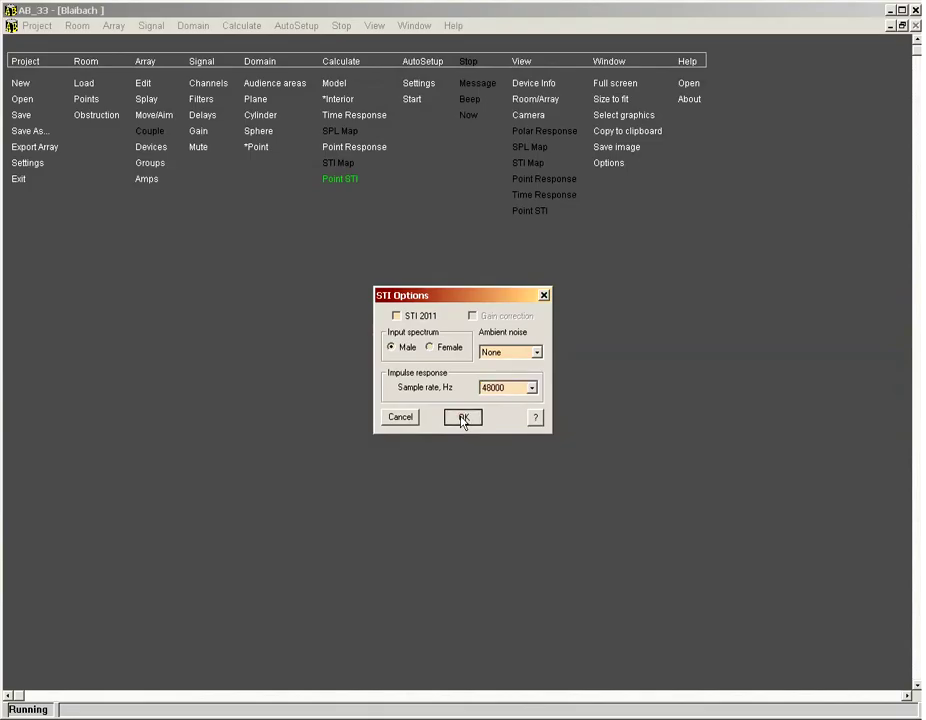
click(463, 418)
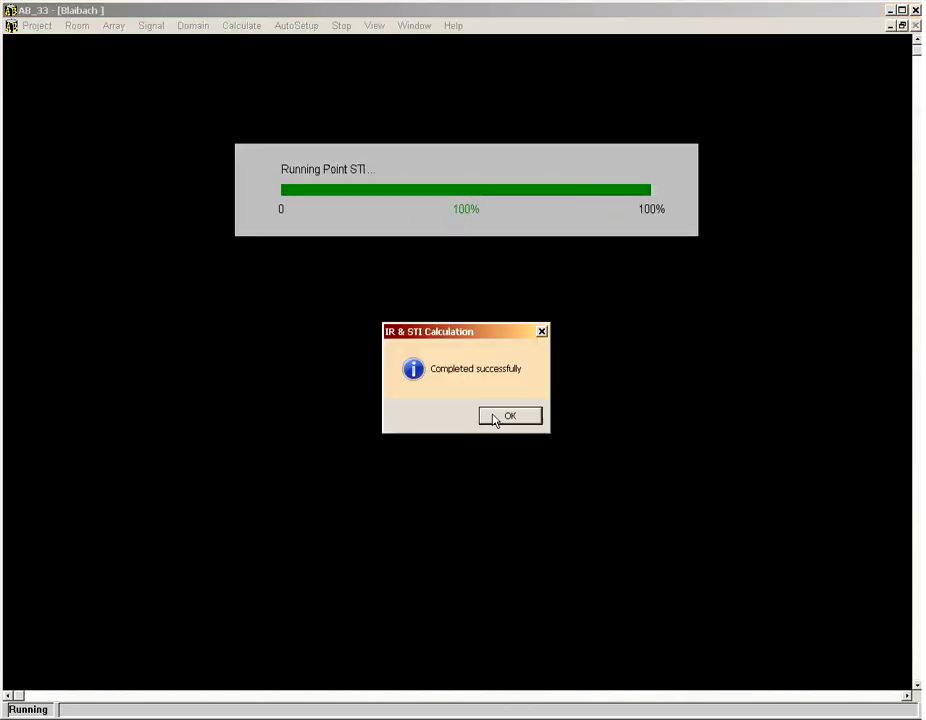
click(495, 418)
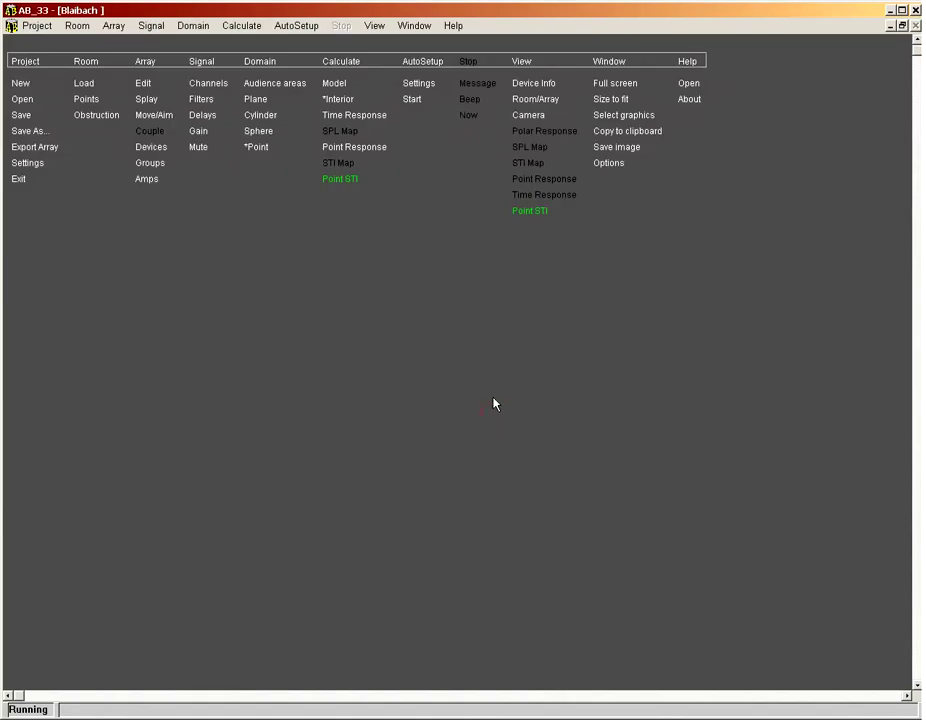
Step: View the Point STI results, check the predicted STI at all fixed points, display the modulation transfer function for point 5, and close the view
click(375, 25)
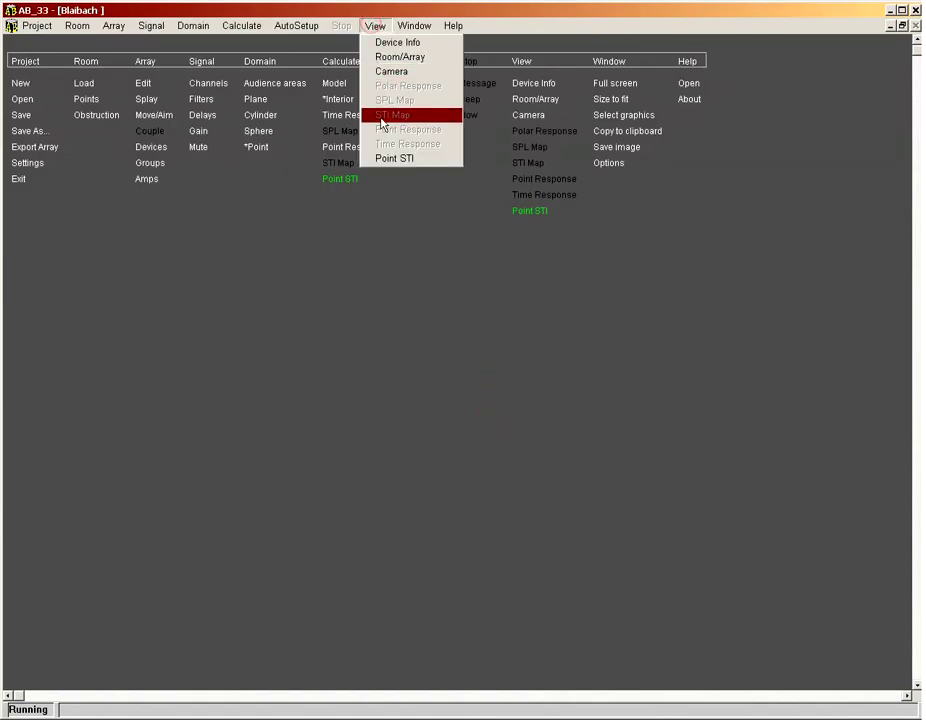
click(383, 160)
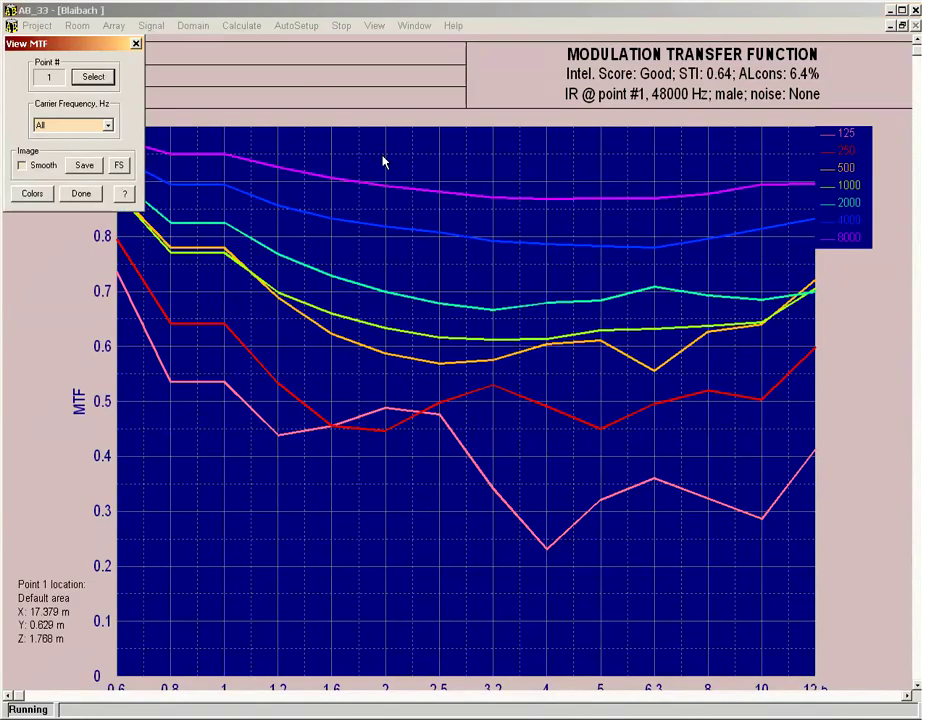
click(90, 80)
click(97, 75)
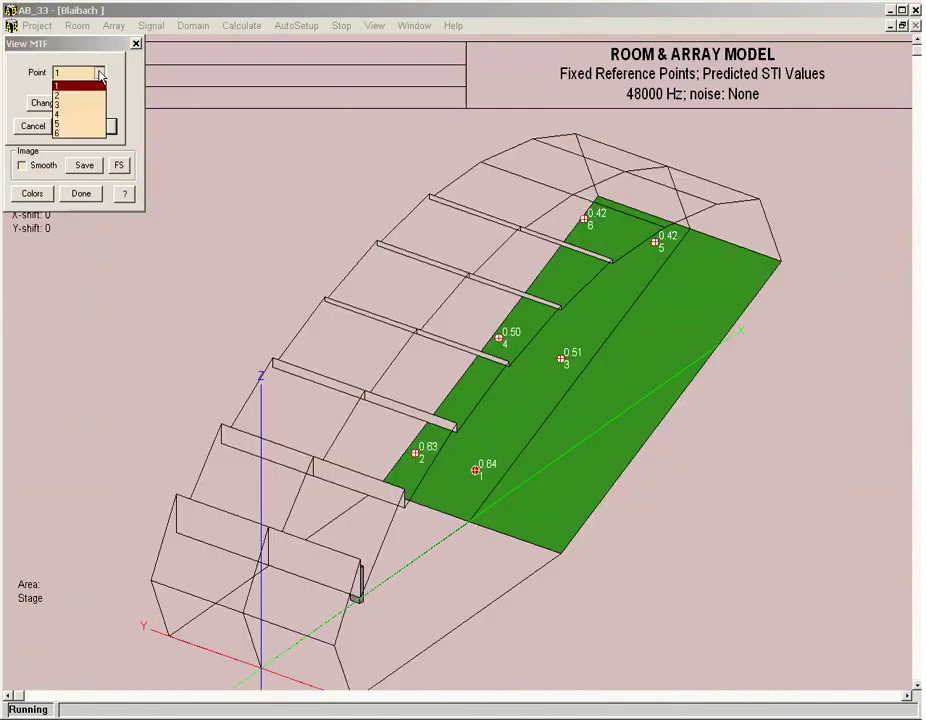
click(78, 123)
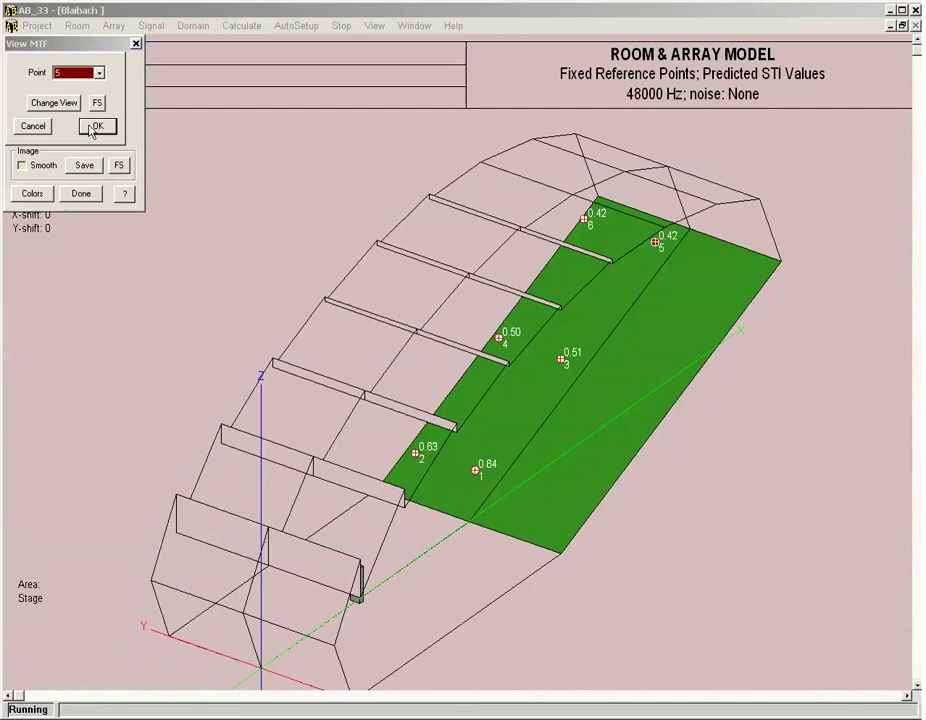
click(95, 127)
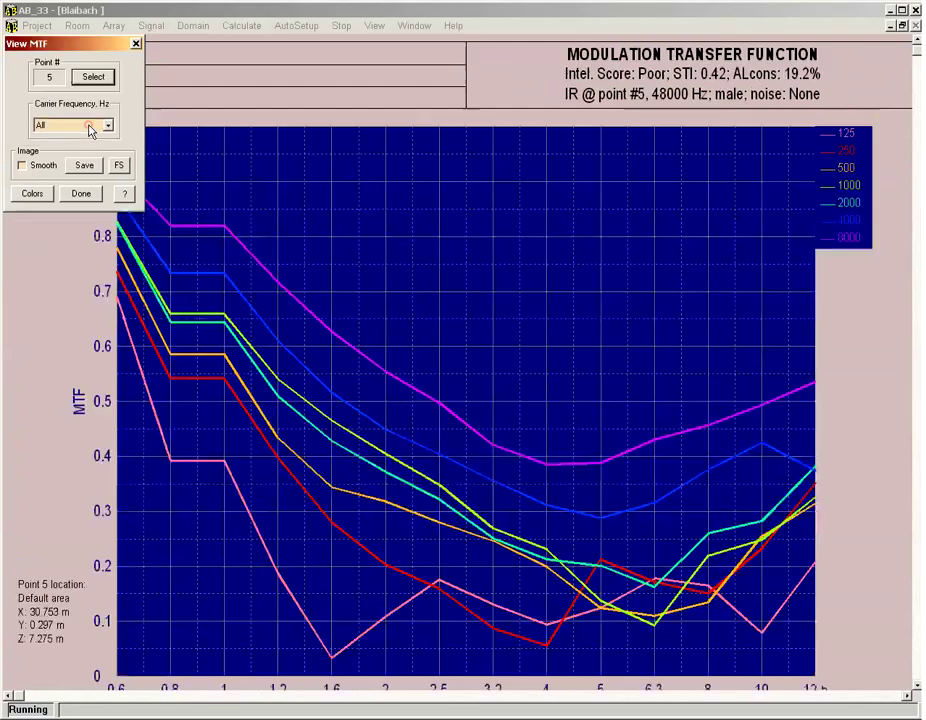
click(80, 194)
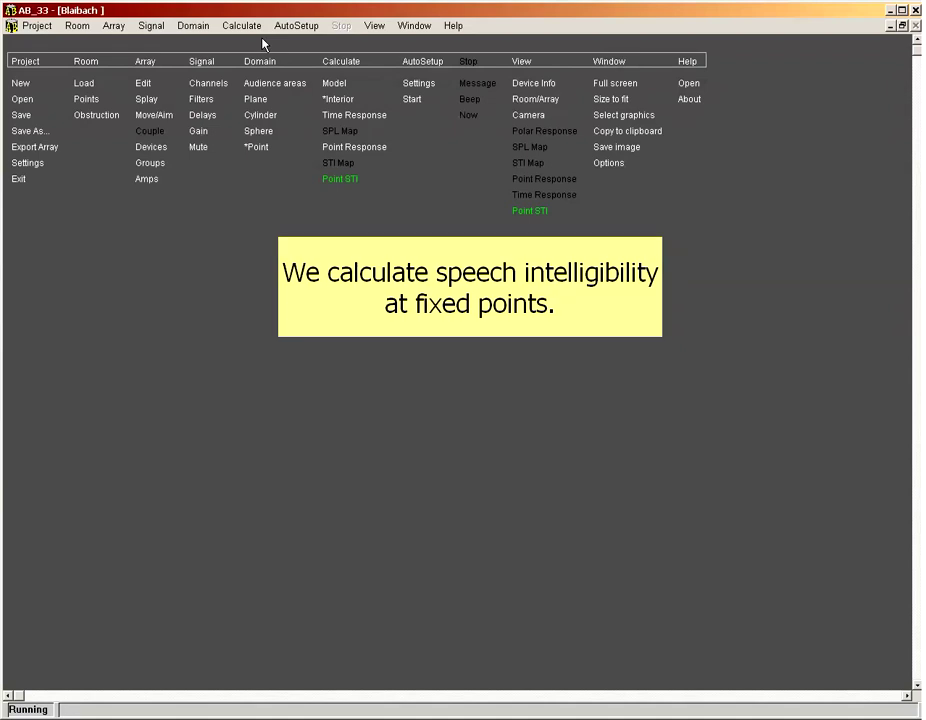
Step: Run the Time Response calculation again with reflections enabled and the maximum order of reflections set to 1
click(258, 29)
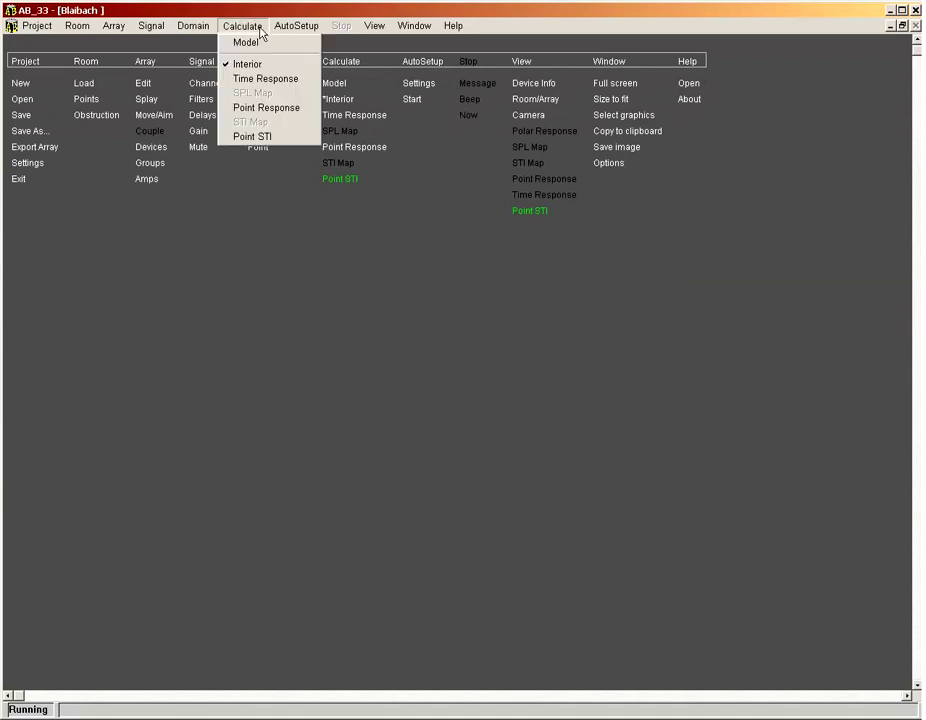
click(256, 79)
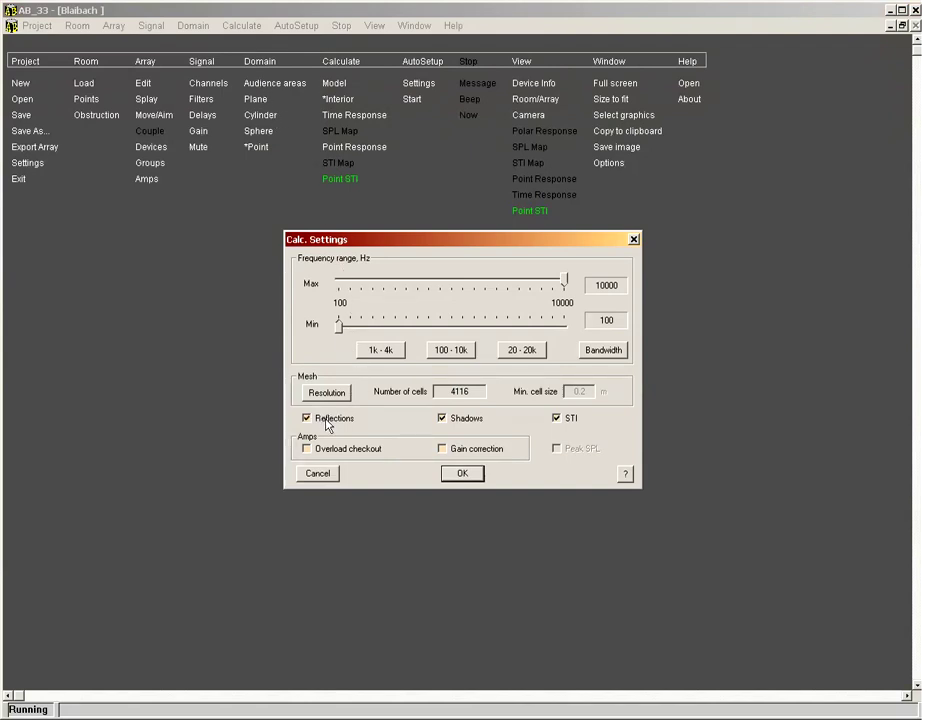
click(453, 476)
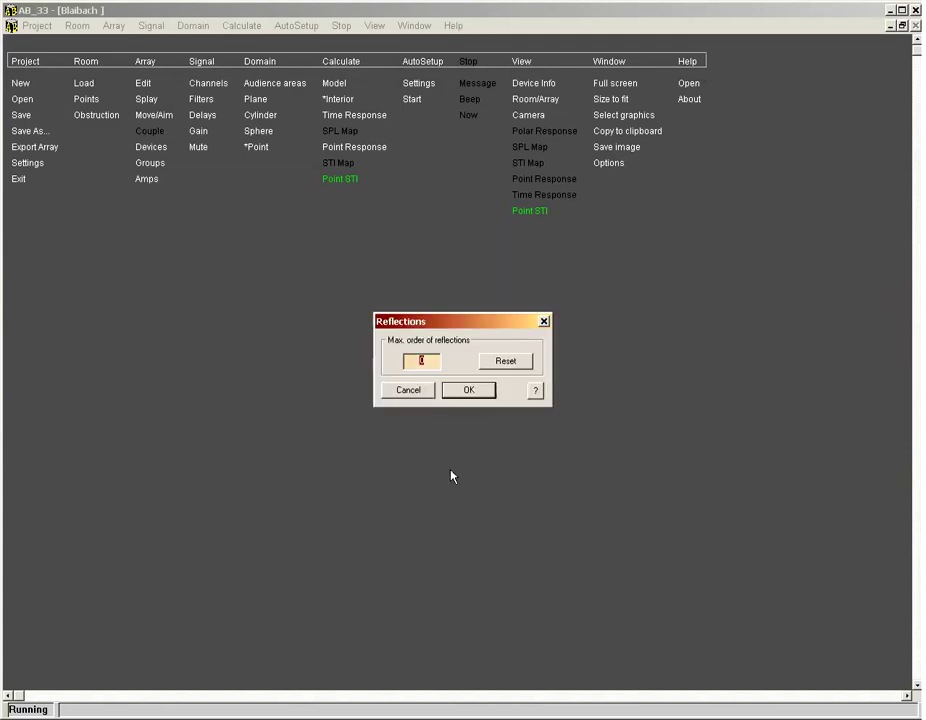
text(1)
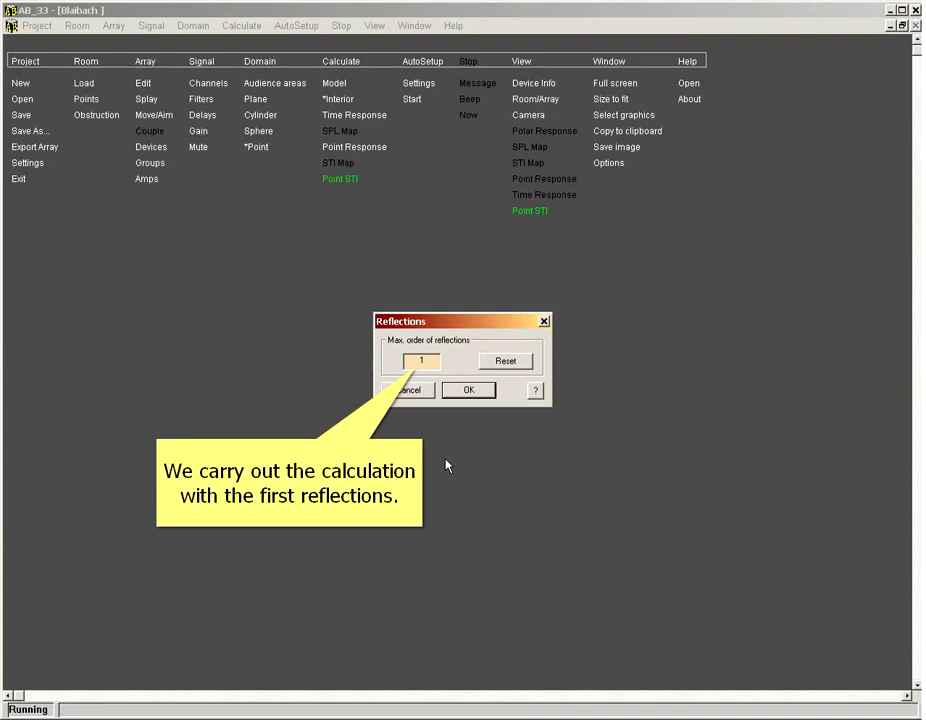
click(468, 392)
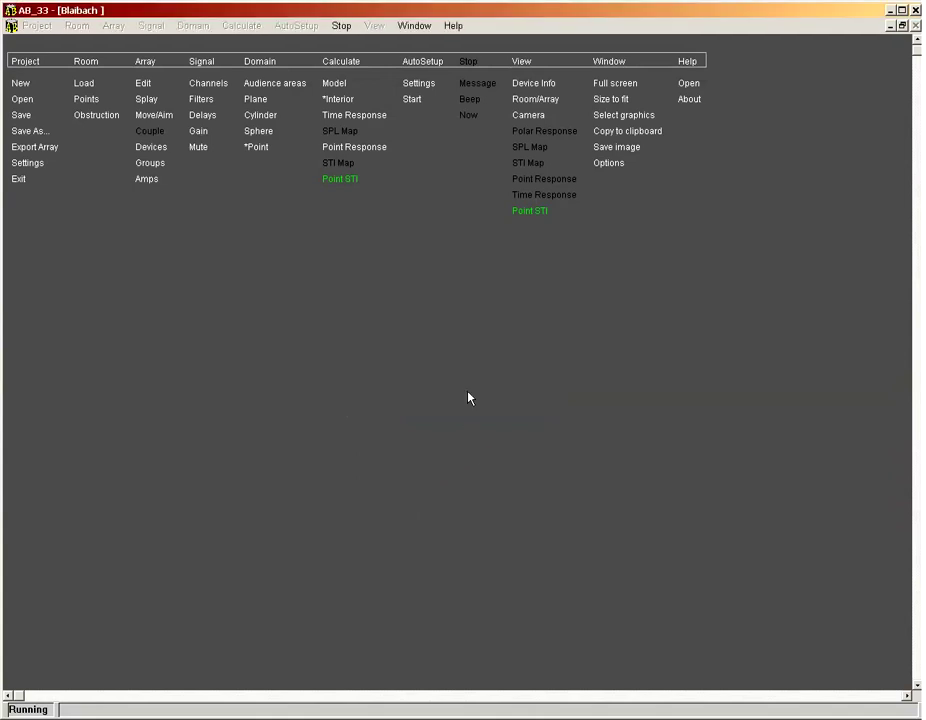
click(499, 420)
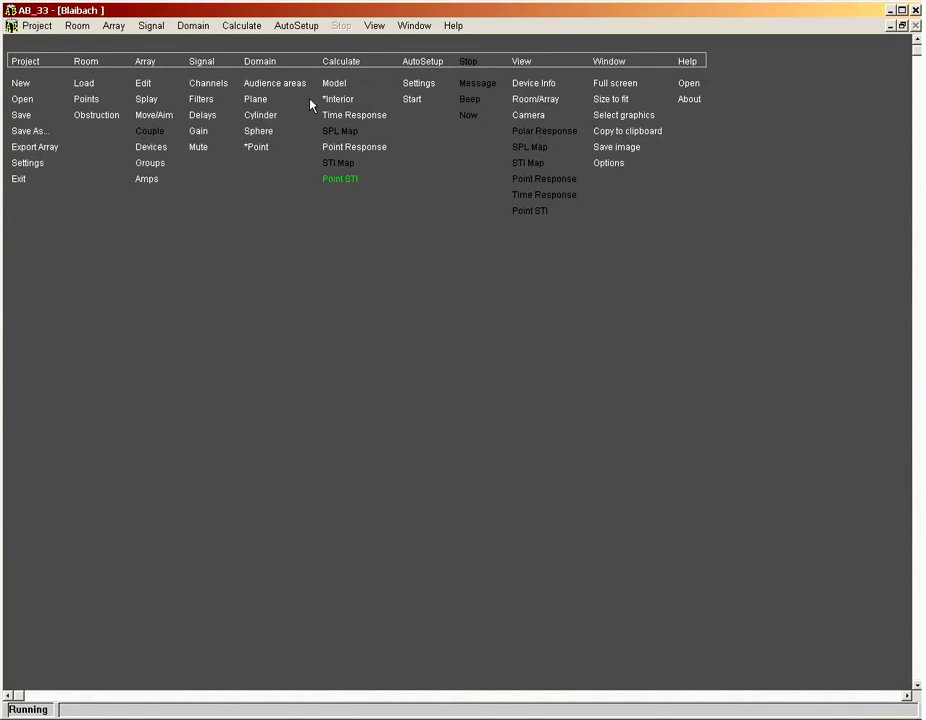
Step: Recalculate the Point STI from the first-order reflections response with a male input spectrum, no ambient noise and a 48000 Hz sample rate
click(241, 25)
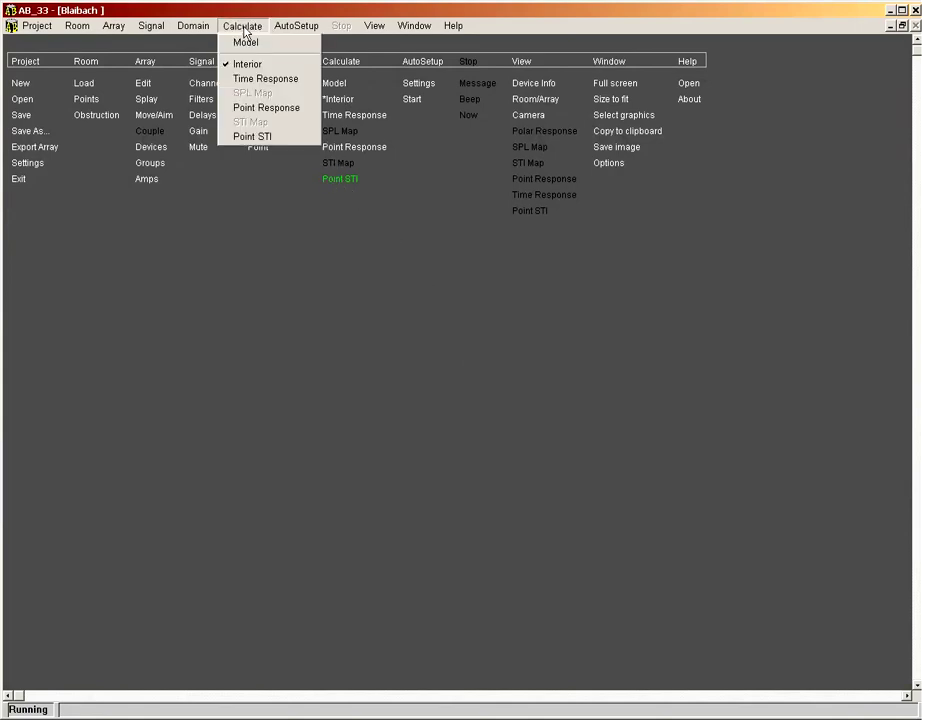
click(268, 137)
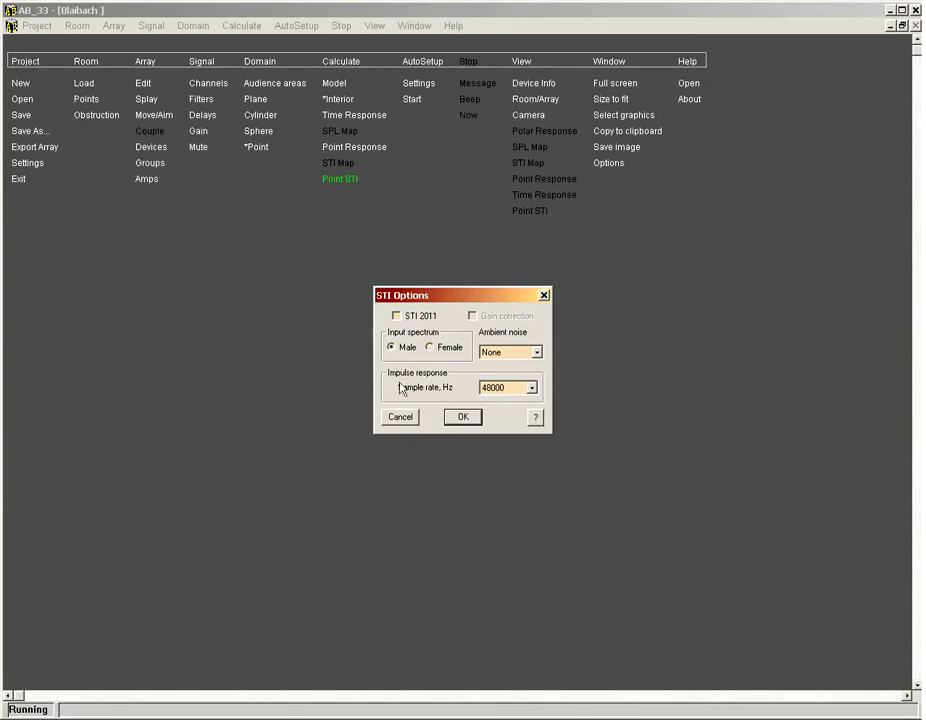
click(463, 418)
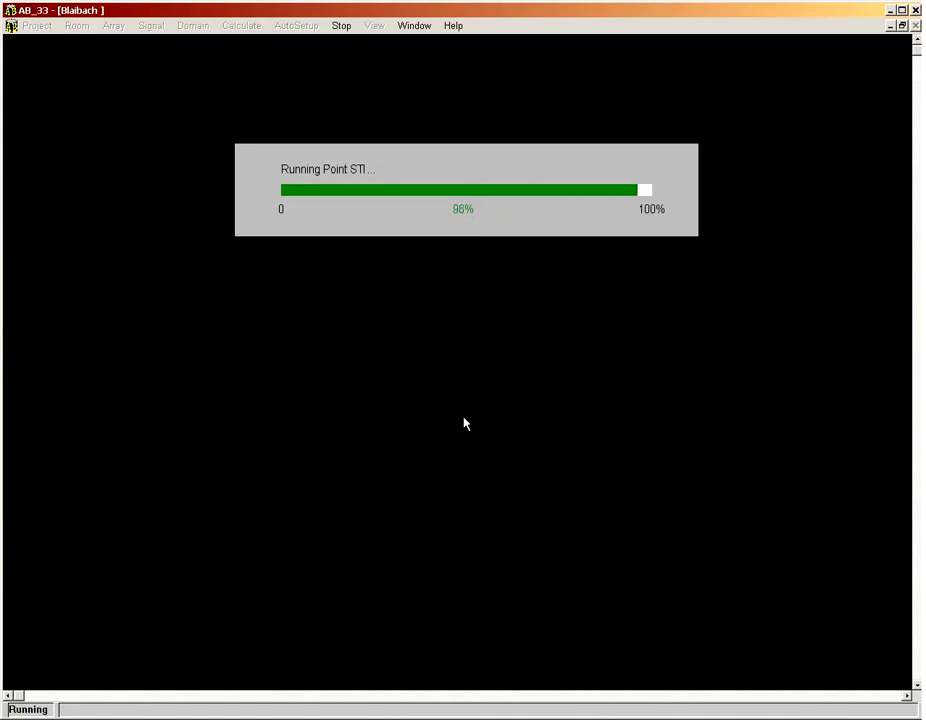
click(505, 416)
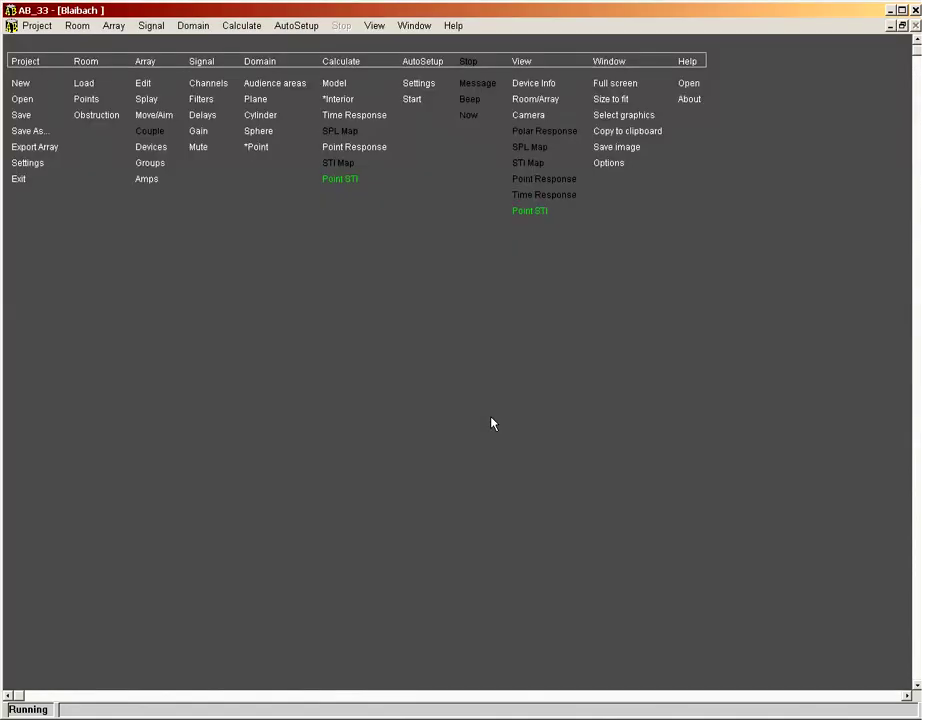
Step: View the new Point STI results, check the predicted STI at the fixed points, display point 5's modulation transfer function, and close the view
click(378, 28)
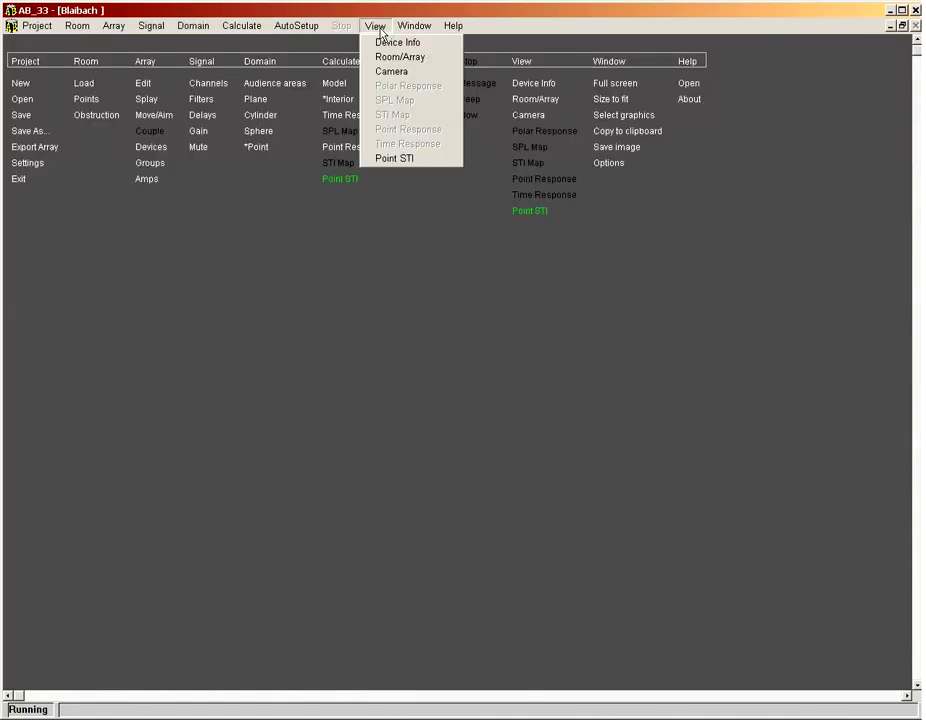
click(394, 158)
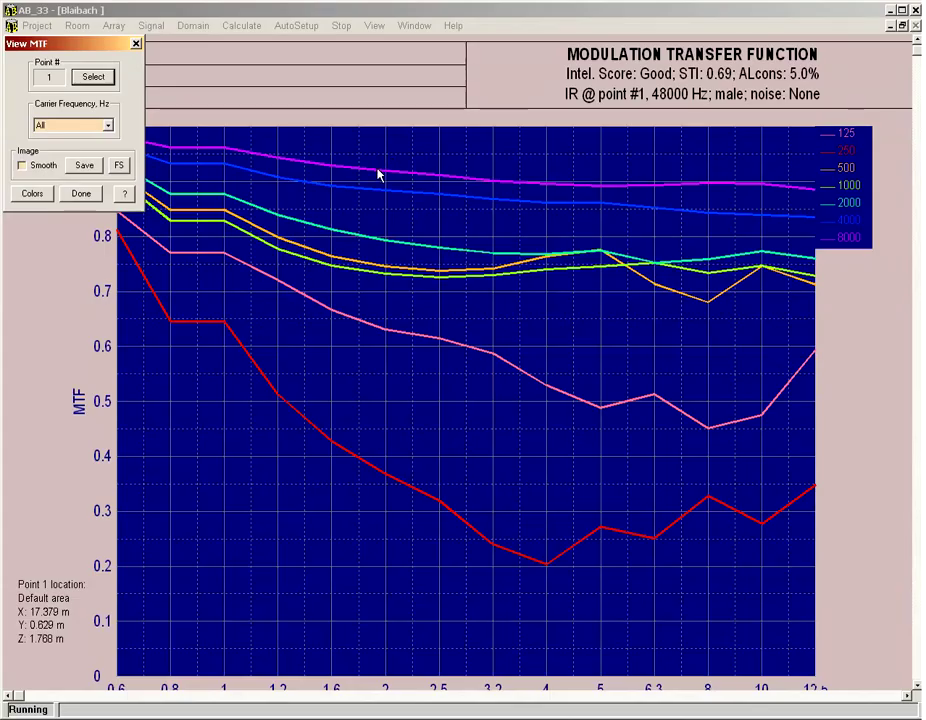
click(88, 77)
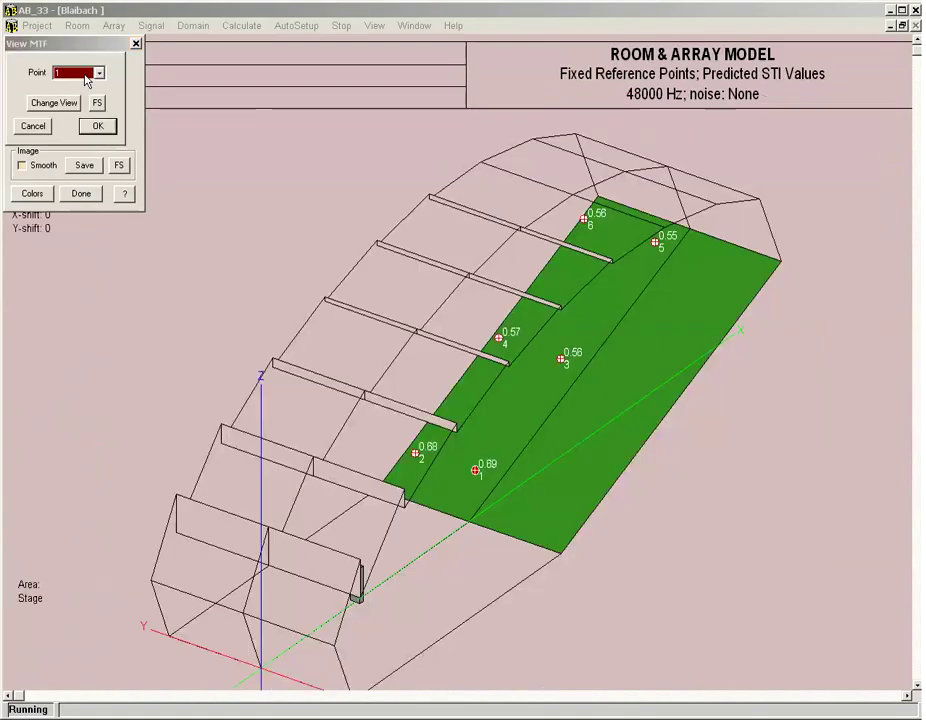
click(84, 78)
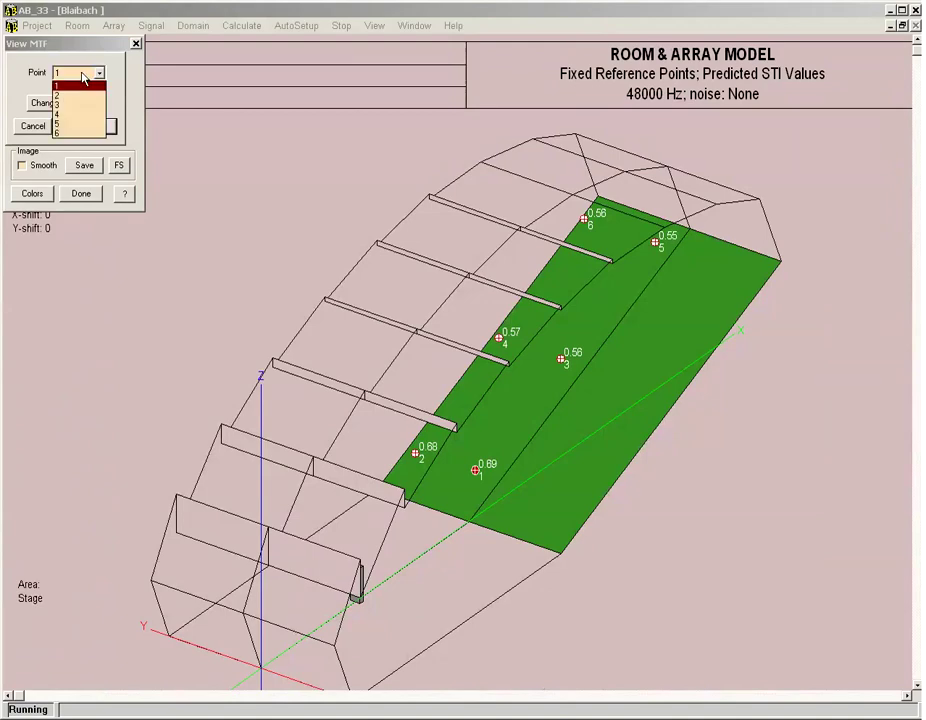
click(76, 125)
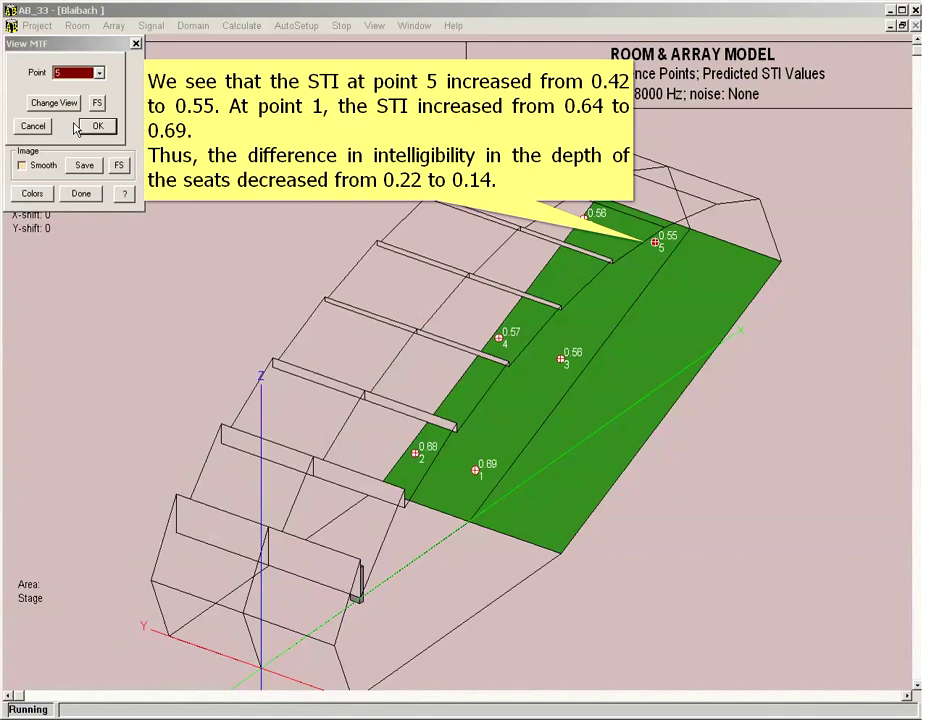
click(93, 127)
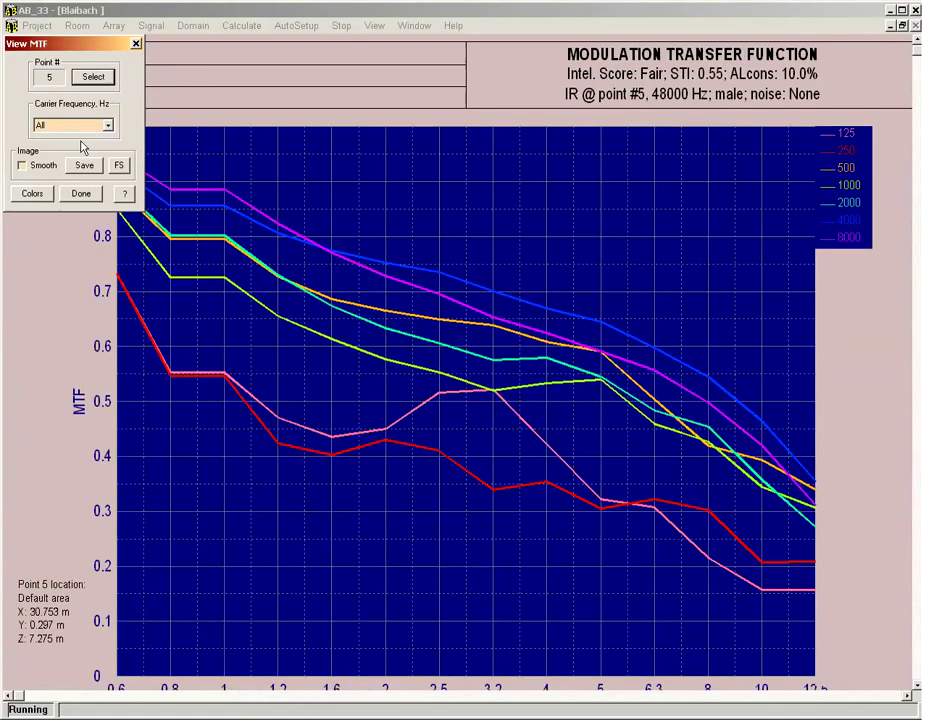
click(81, 194)
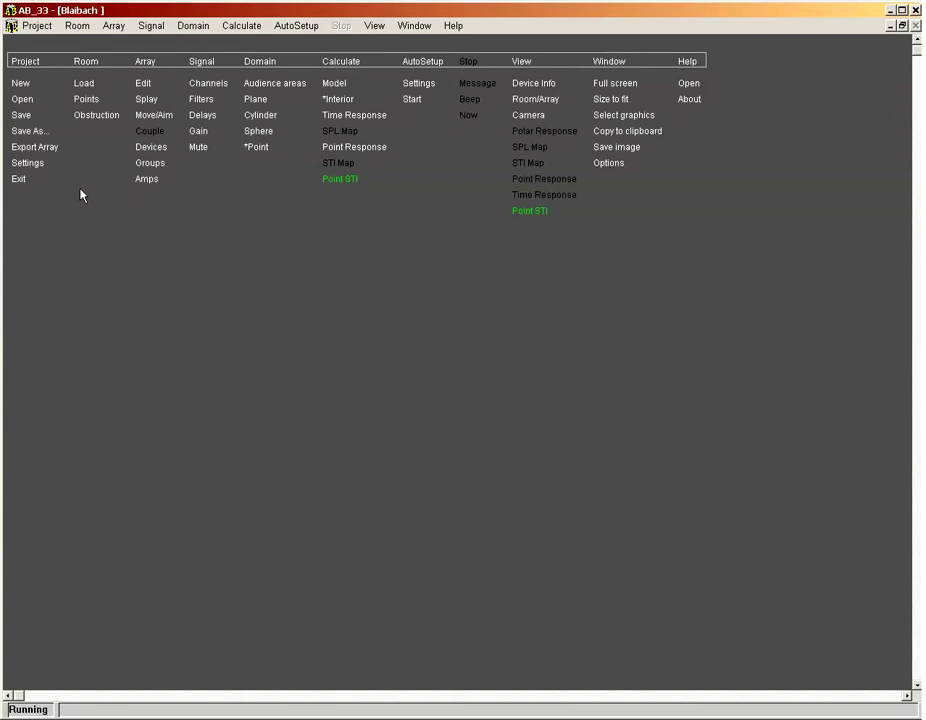
Step: Set the calculation domain to audience areas, using the Default area highlighted in the room model
click(190, 28)
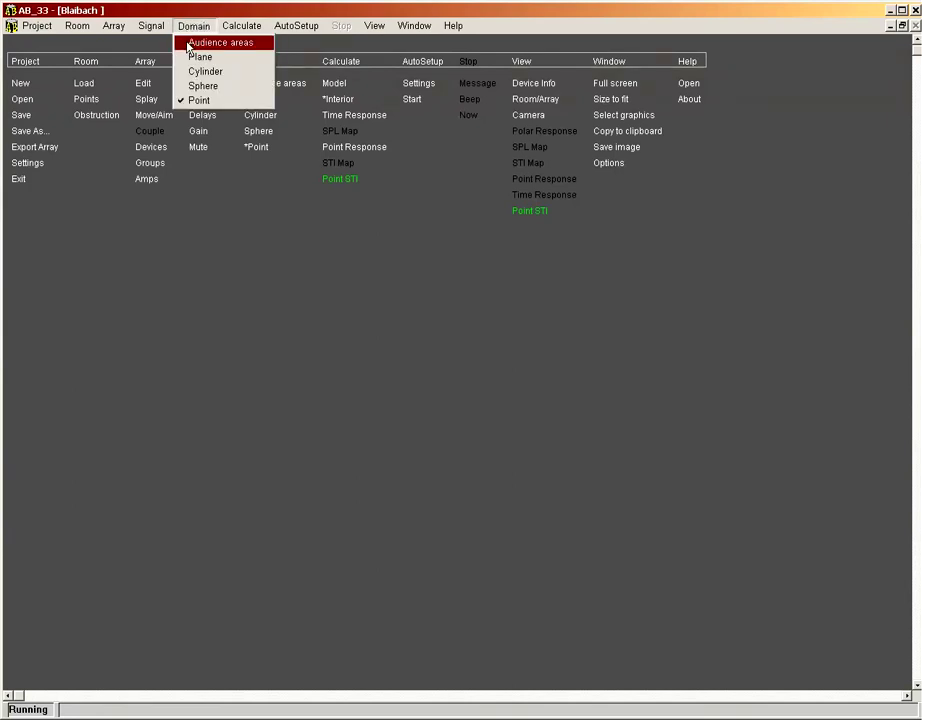
click(189, 44)
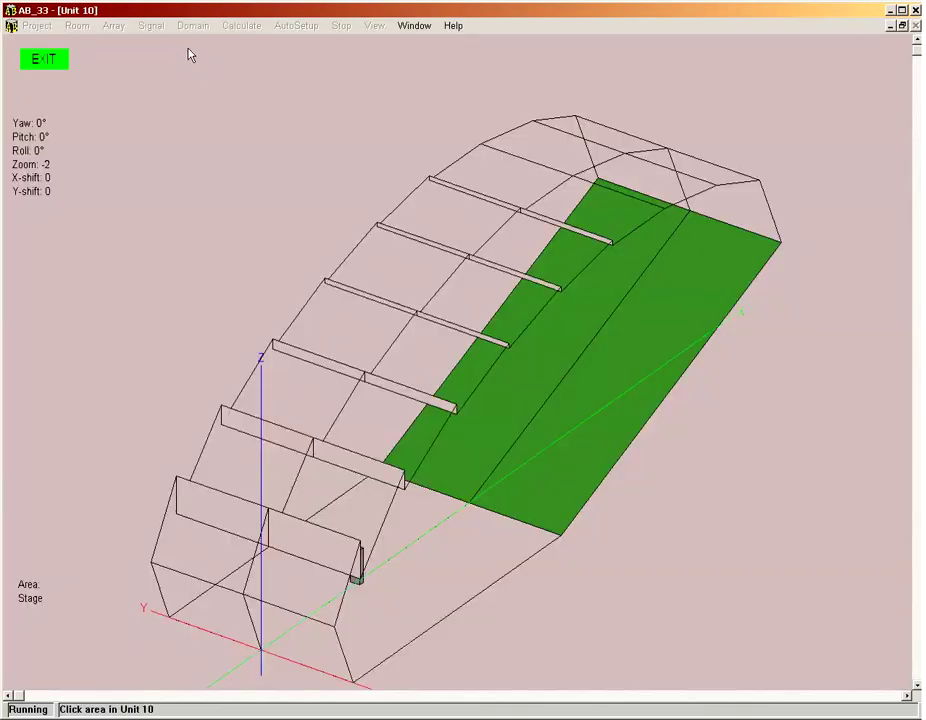
click(590, 285)
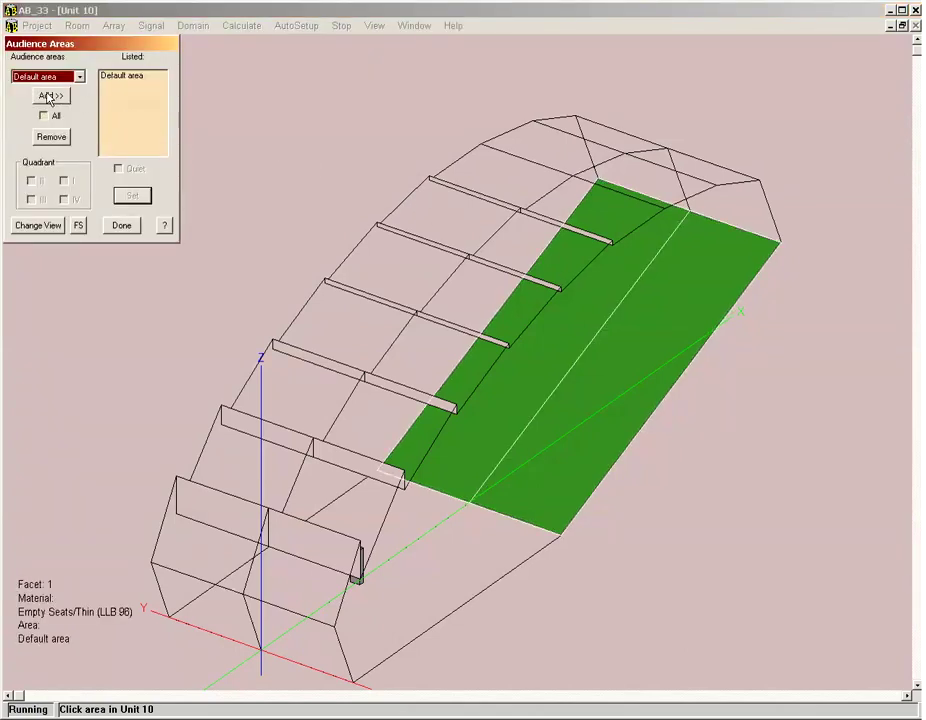
click(121, 225)
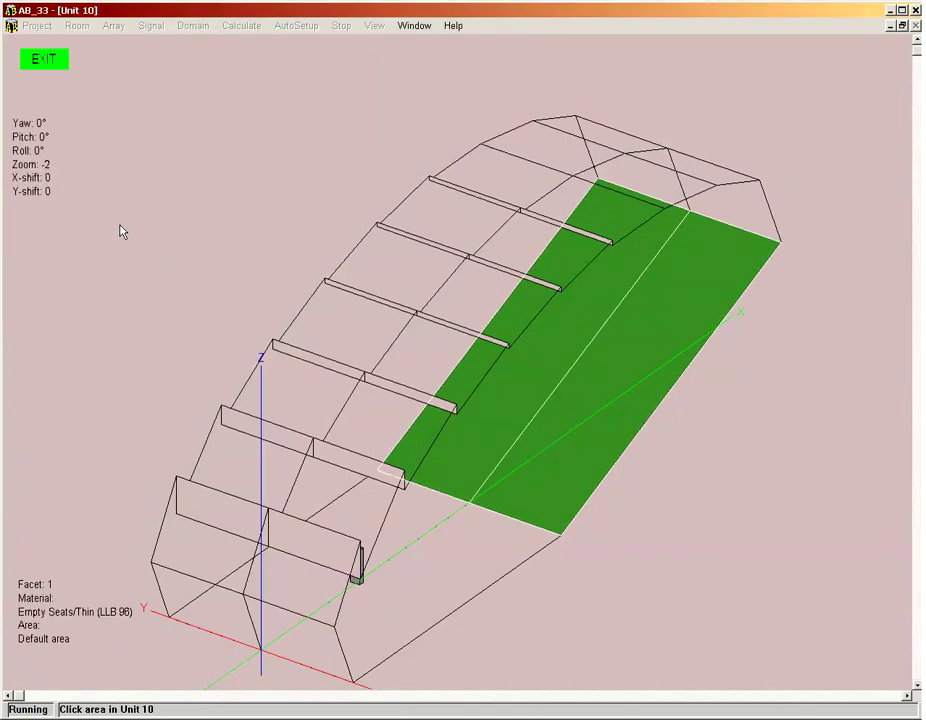
click(36, 52)
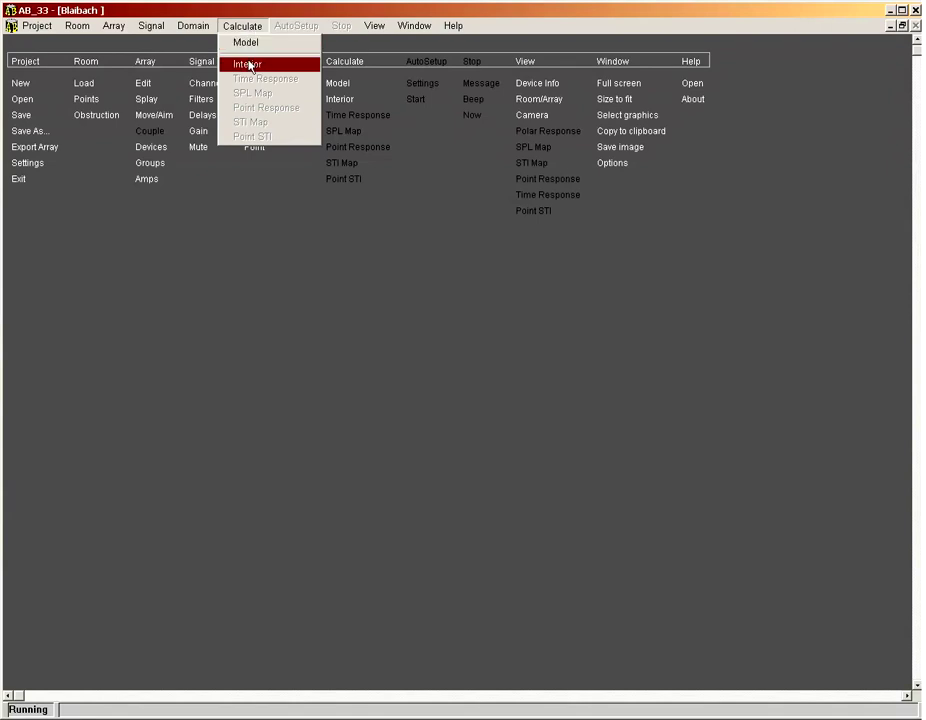
Step: Run the Interior calculation for 100–10000 Hz with a 2.5° balloon angular resolution limit
click(249, 65)
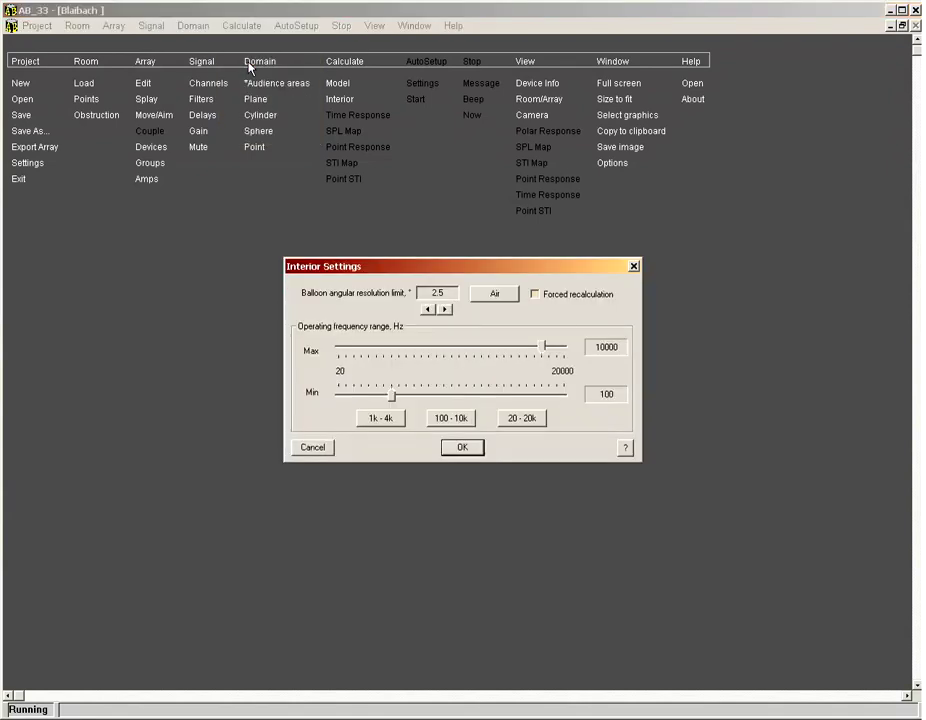
click(465, 449)
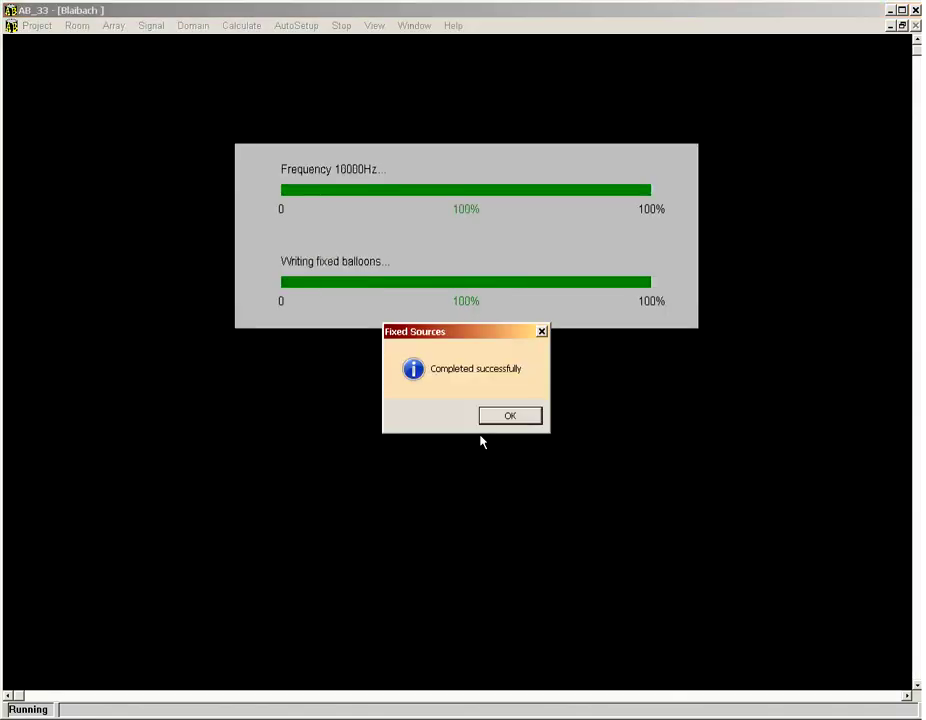
click(495, 419)
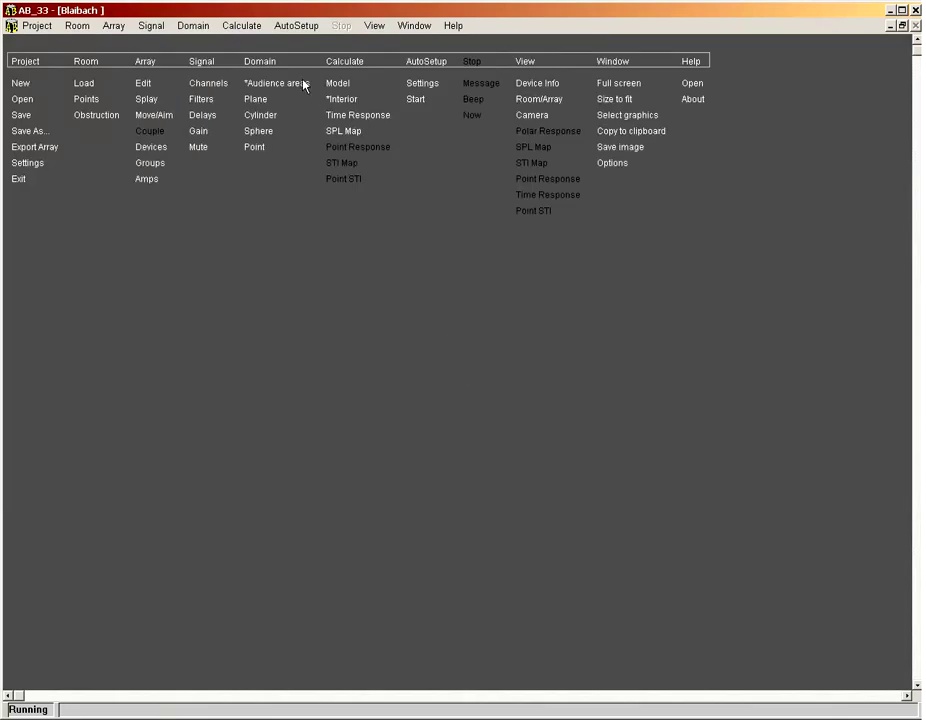
Step: Set up the SPL Map calculation mesh with a 0.2 m cell size for all audience areas, keeping that size despite the cell-count warning
click(243, 26)
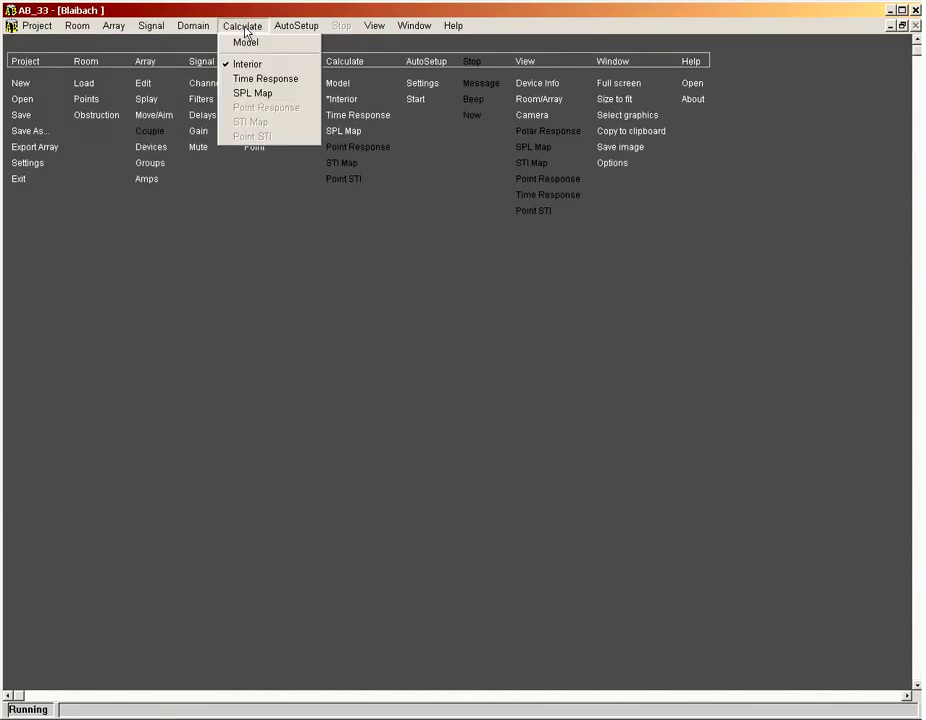
click(252, 78)
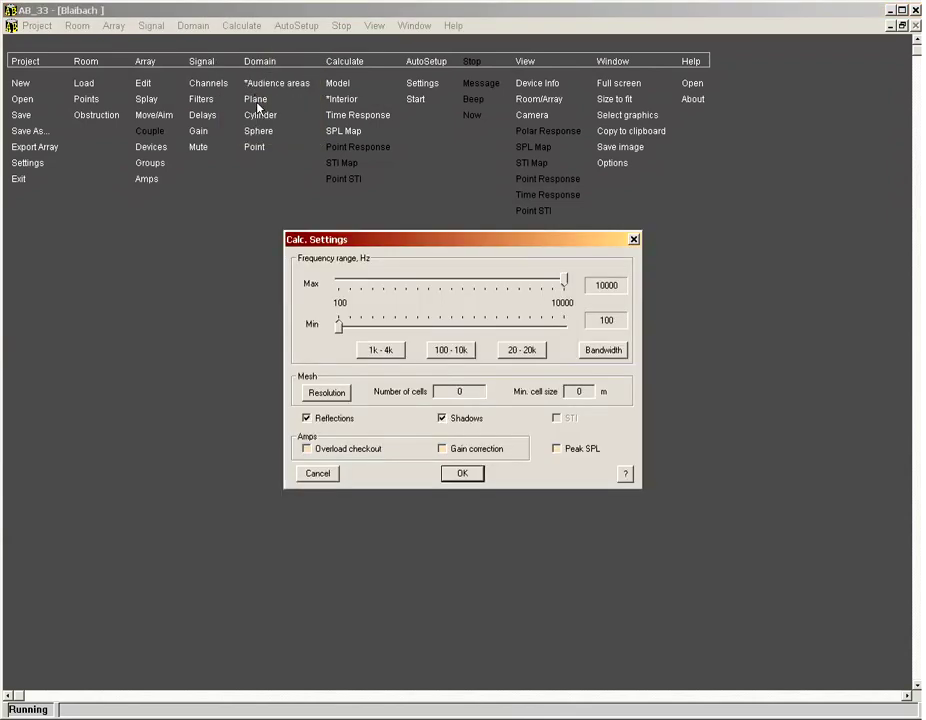
click(462, 473)
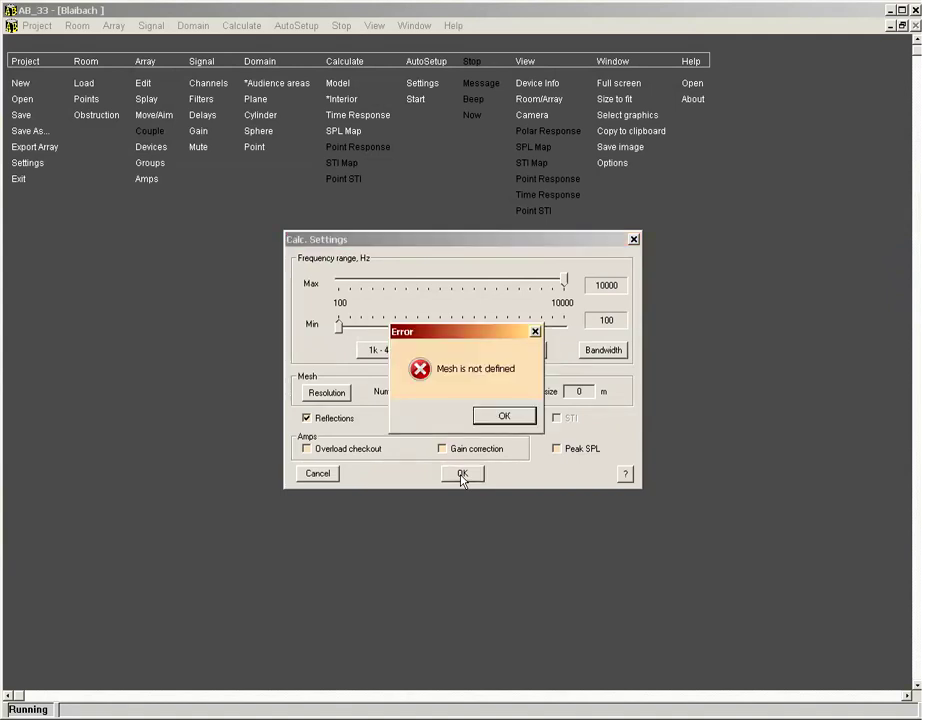
click(490, 417)
click(337, 394)
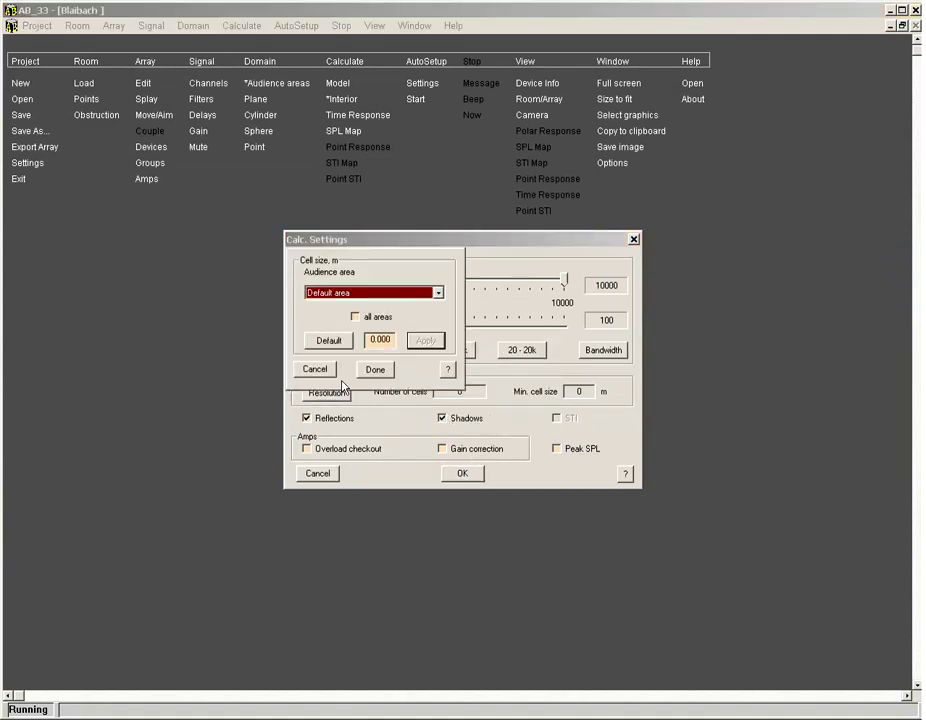
click(356, 316)
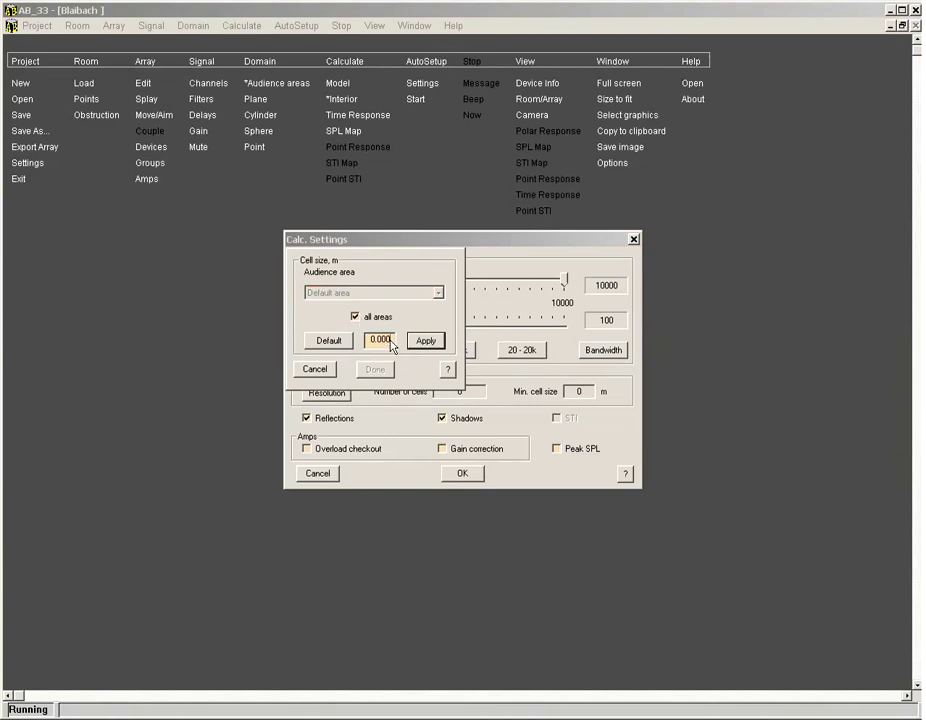
click(382, 341)
text(0.2)
click(424, 341)
click(384, 370)
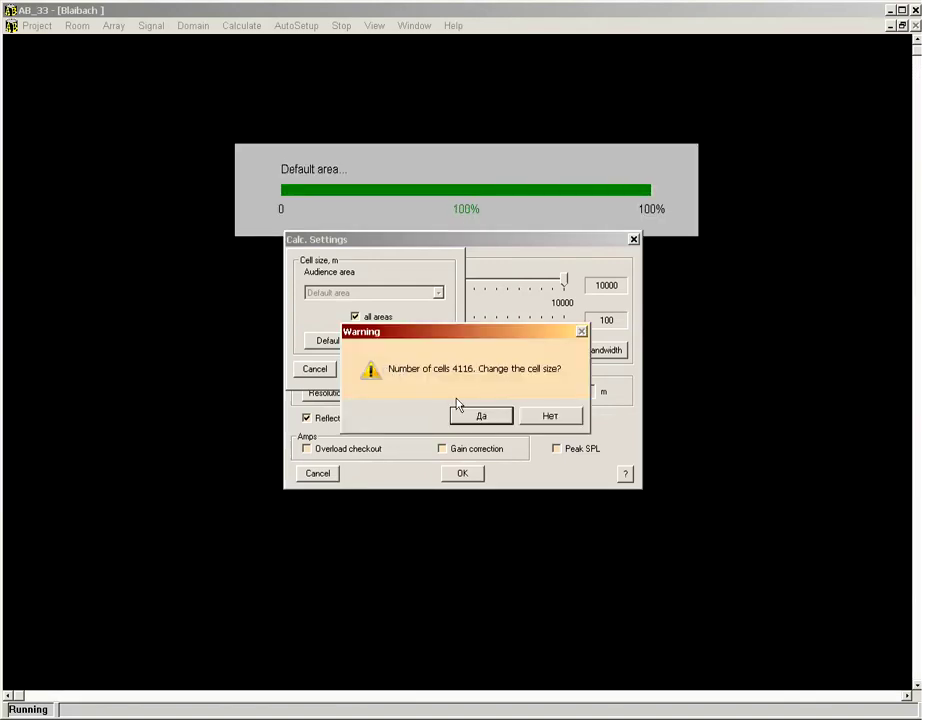
click(549, 416)
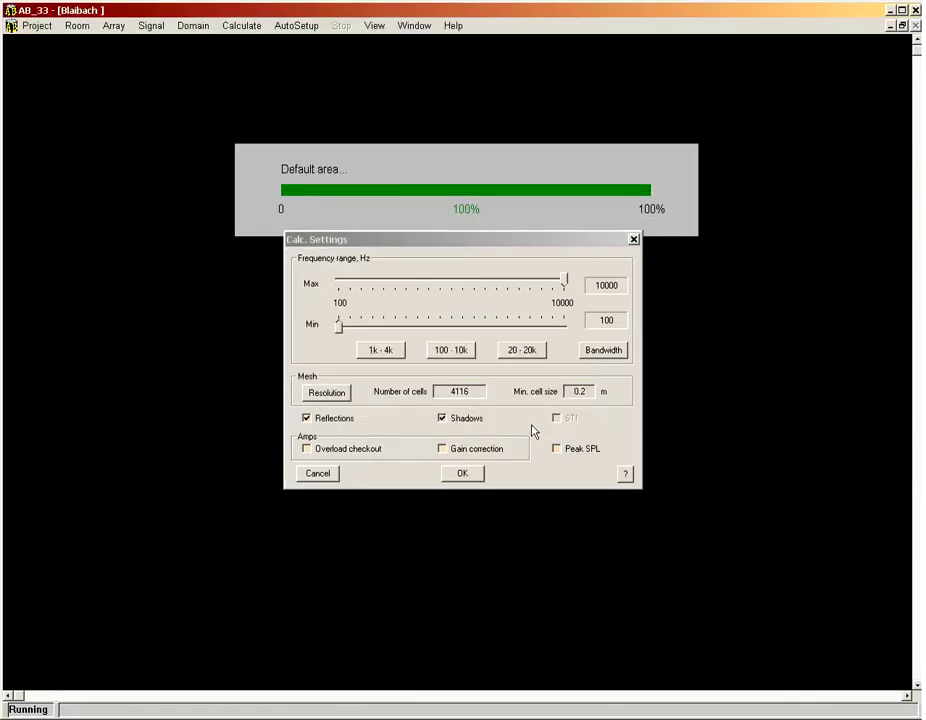
Step: Run the SPL Map calculation for 100–10000 Hz with shadows and reflections enabled and a maximum reflection order of 1
click(463, 474)
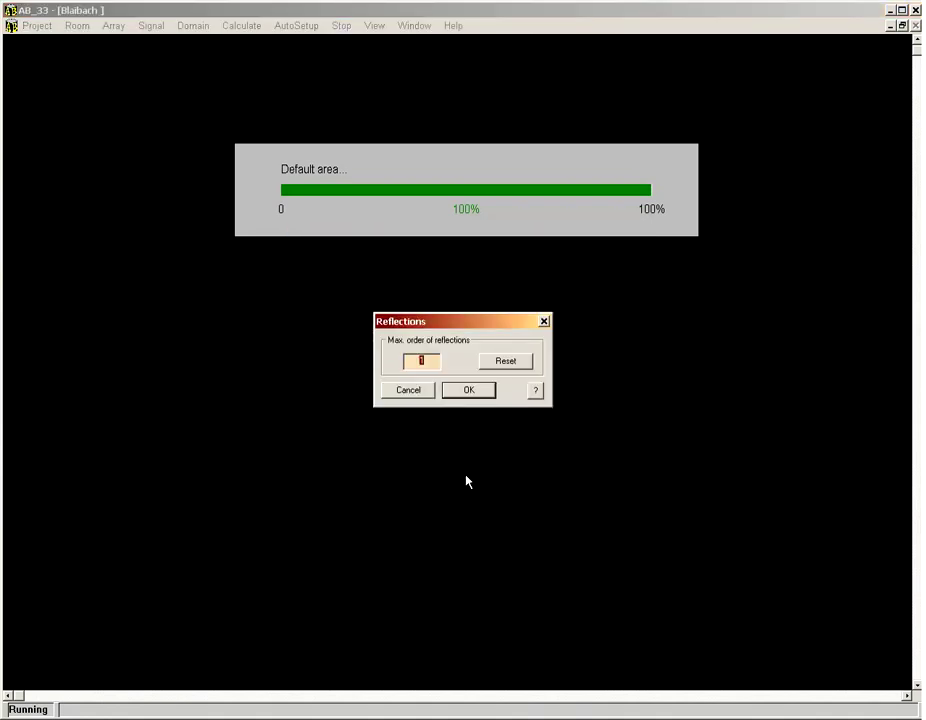
click(467, 390)
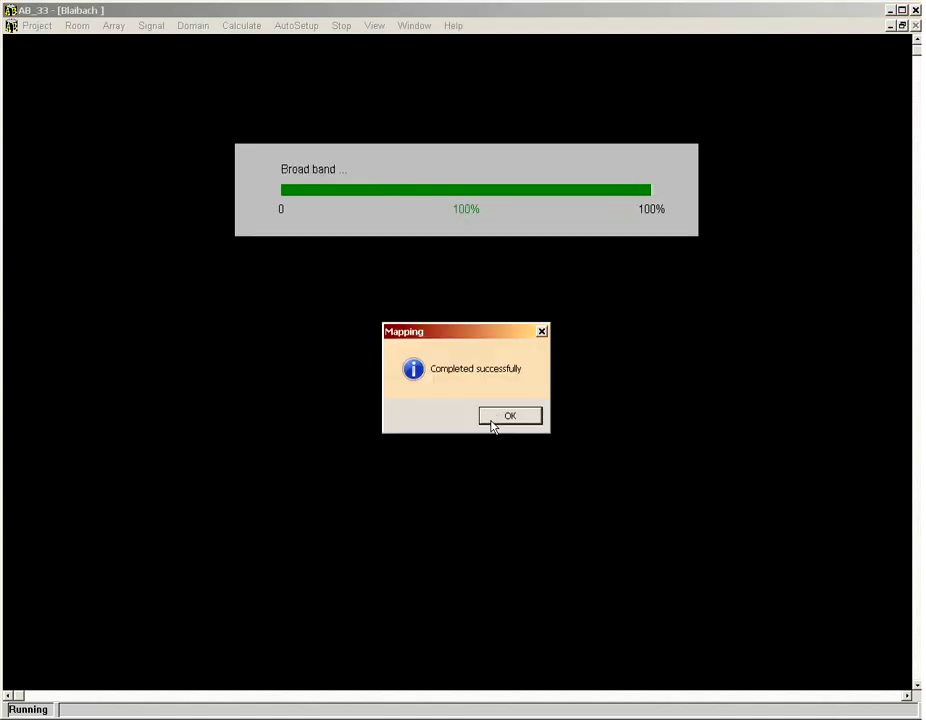
click(490, 422)
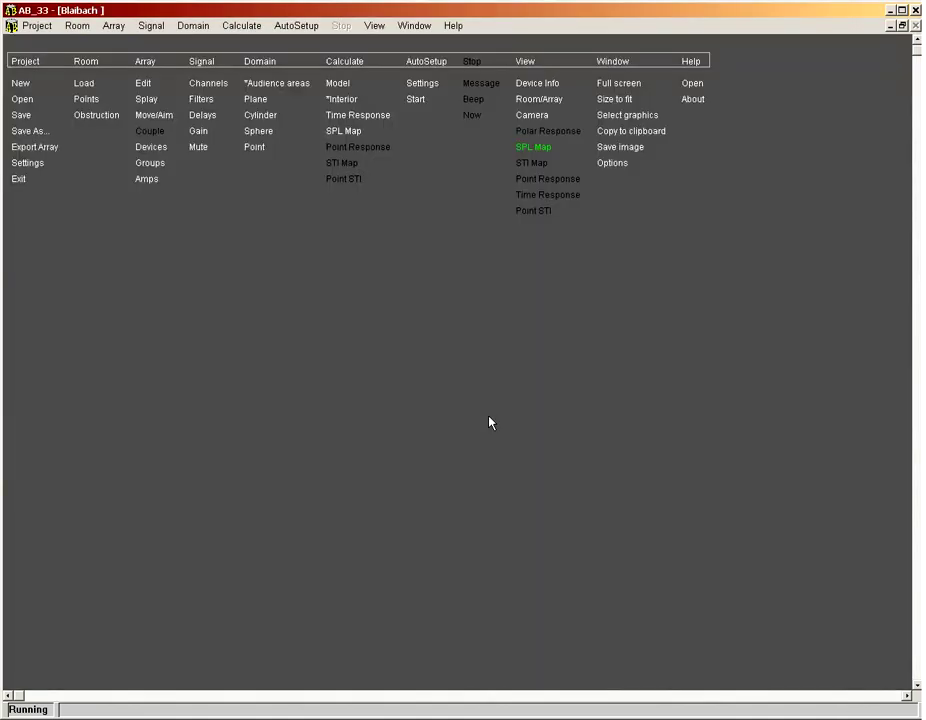
Step: View the direct SPL map of all areas at 2000 Hz and overlay the room model on it
click(373, 26)
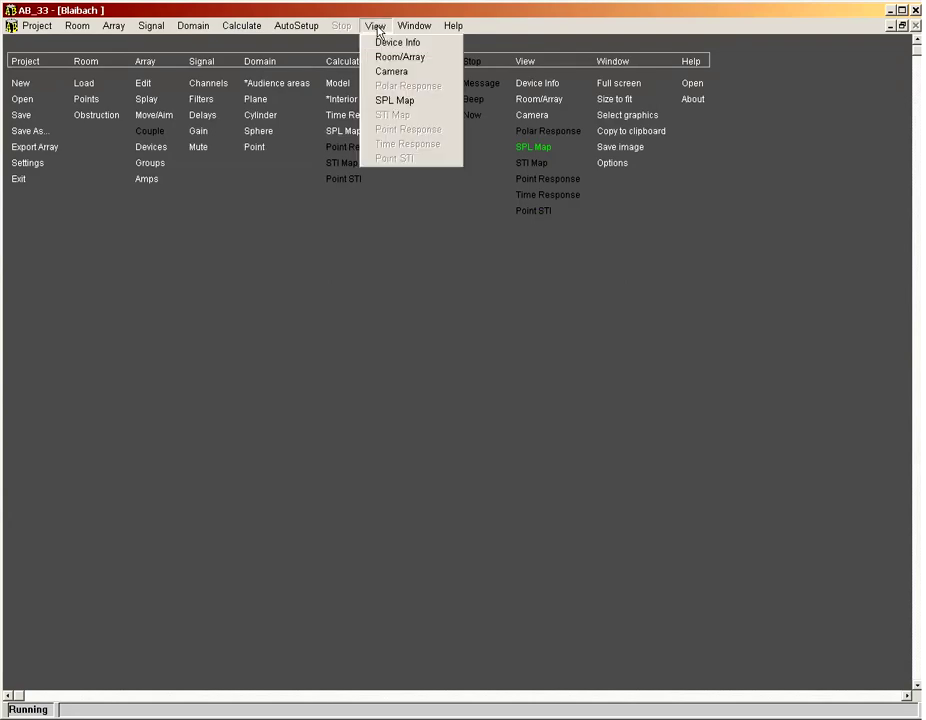
click(392, 102)
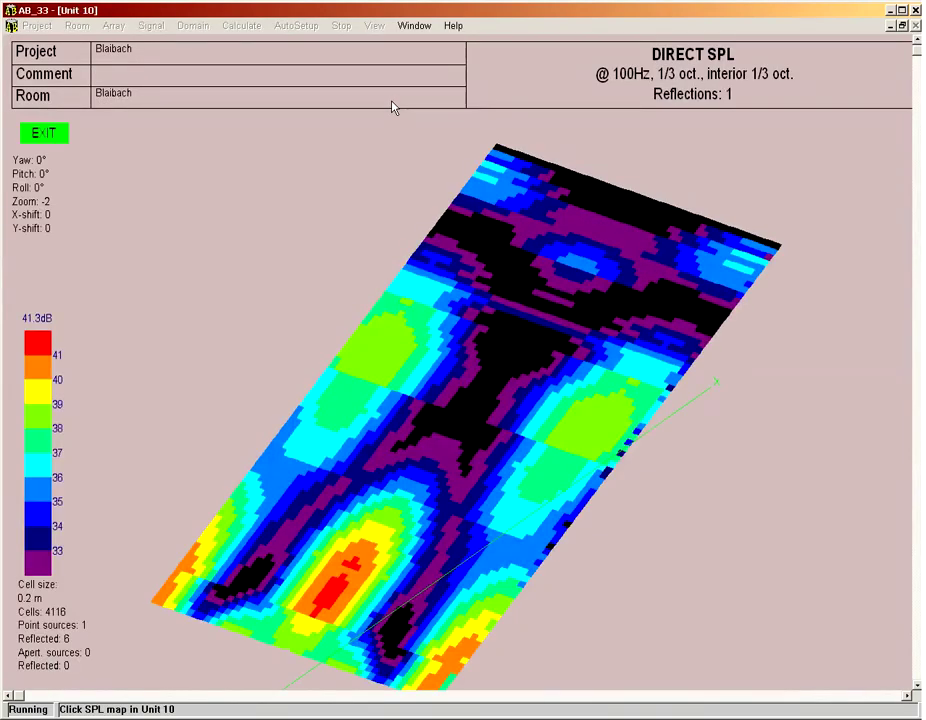
click(503, 155)
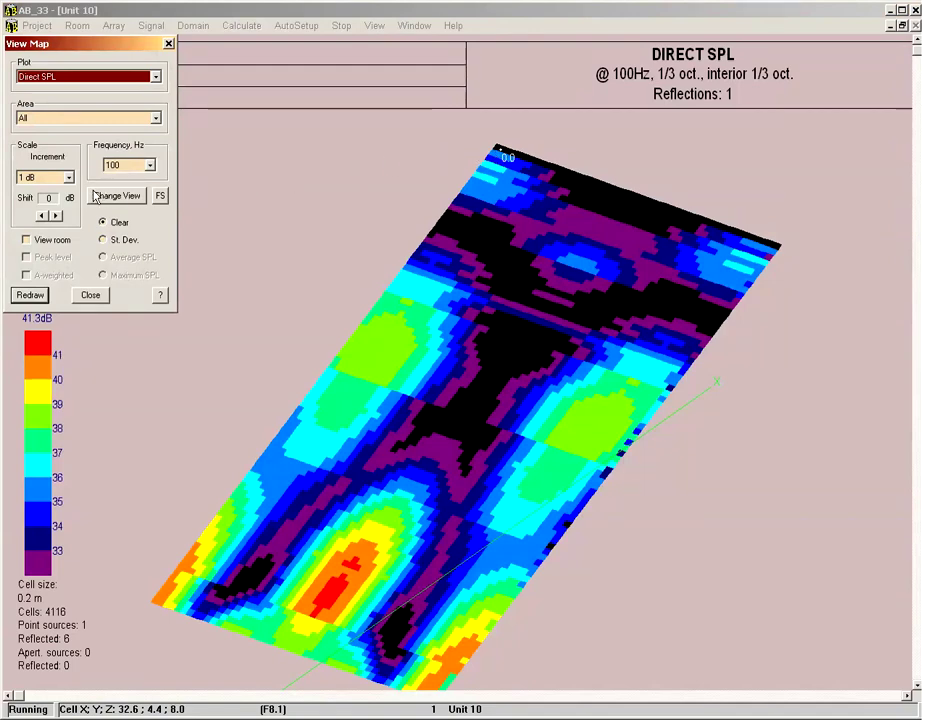
click(118, 167)
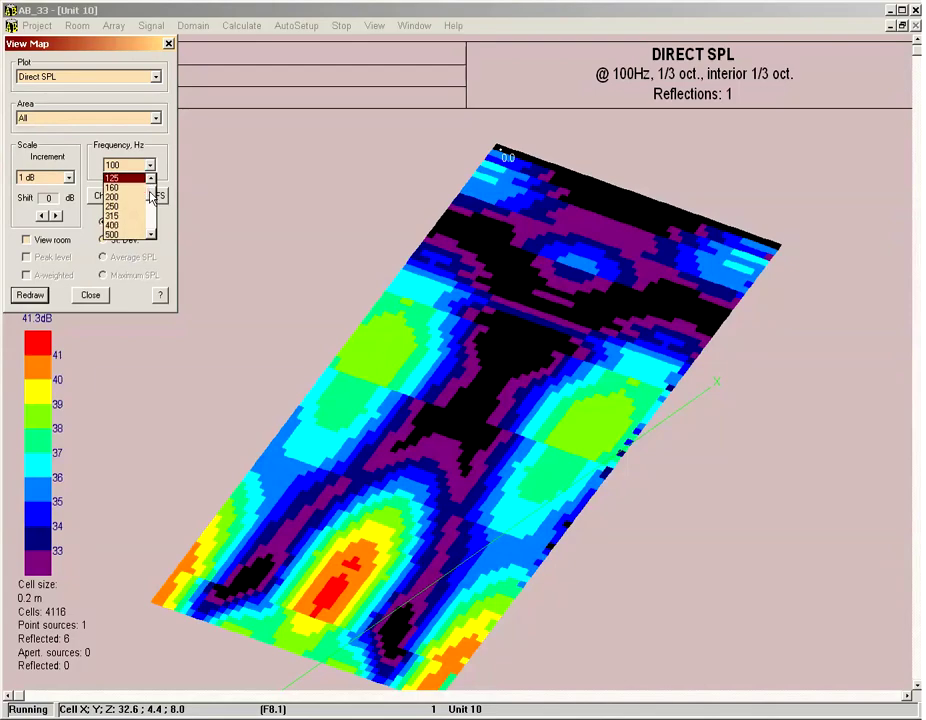
scroll(130, 205, down, 2)
click(127, 234)
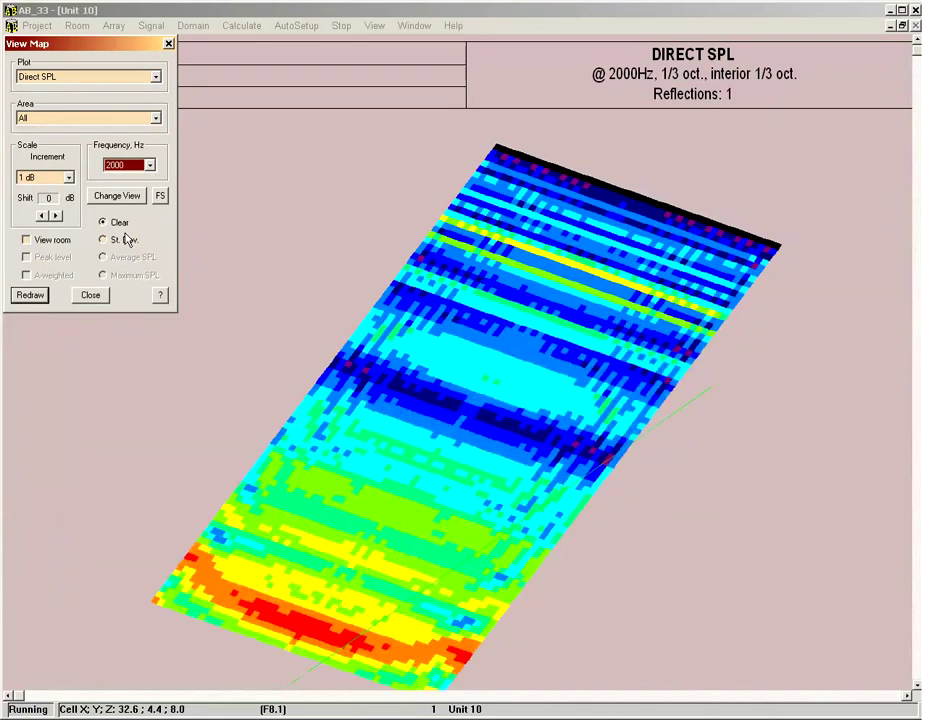
click(50, 242)
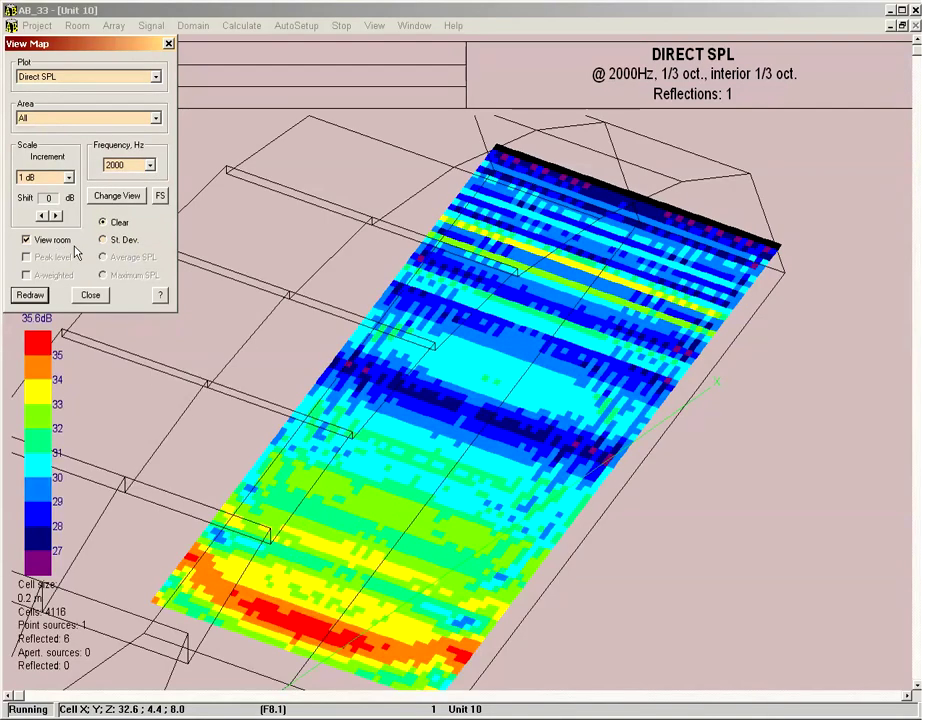
Step: Add the standard deviation histogram and the labelled fixed points to the direct SPL map
click(104, 241)
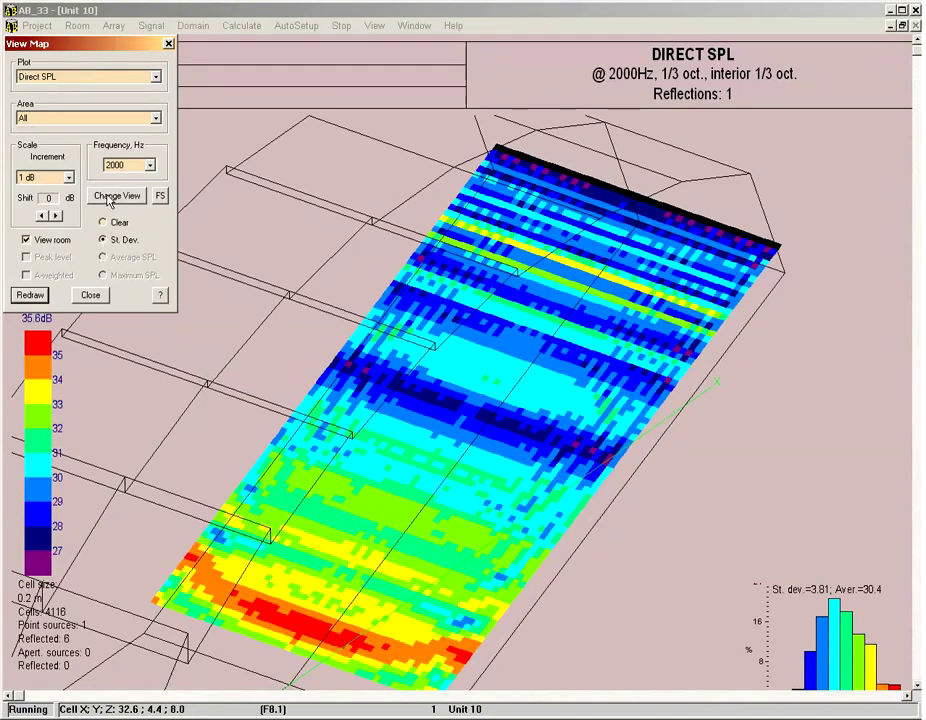
click(115, 196)
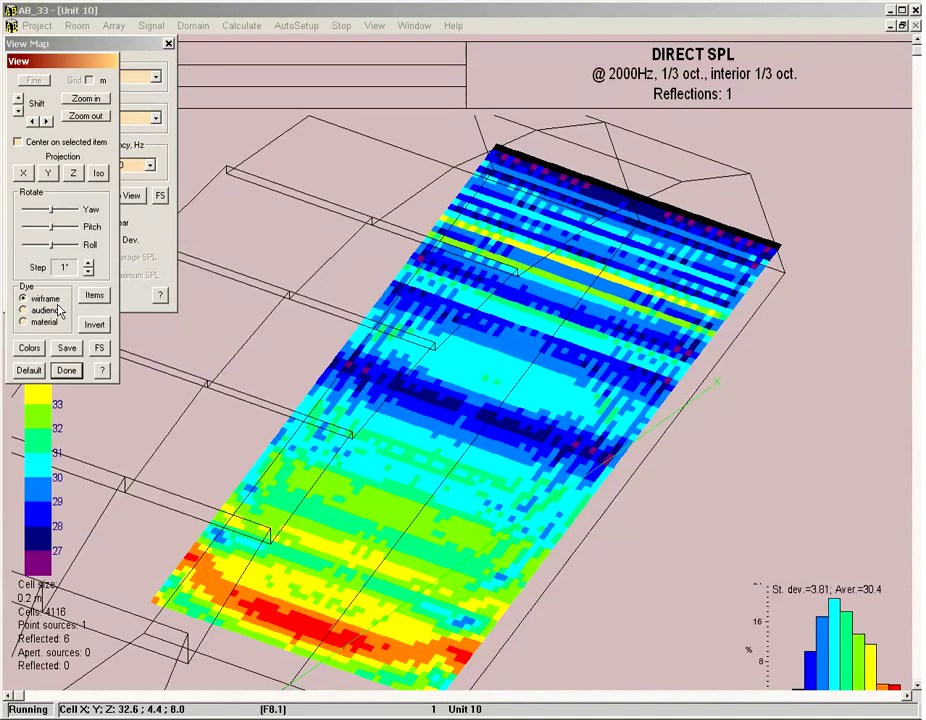
click(94, 295)
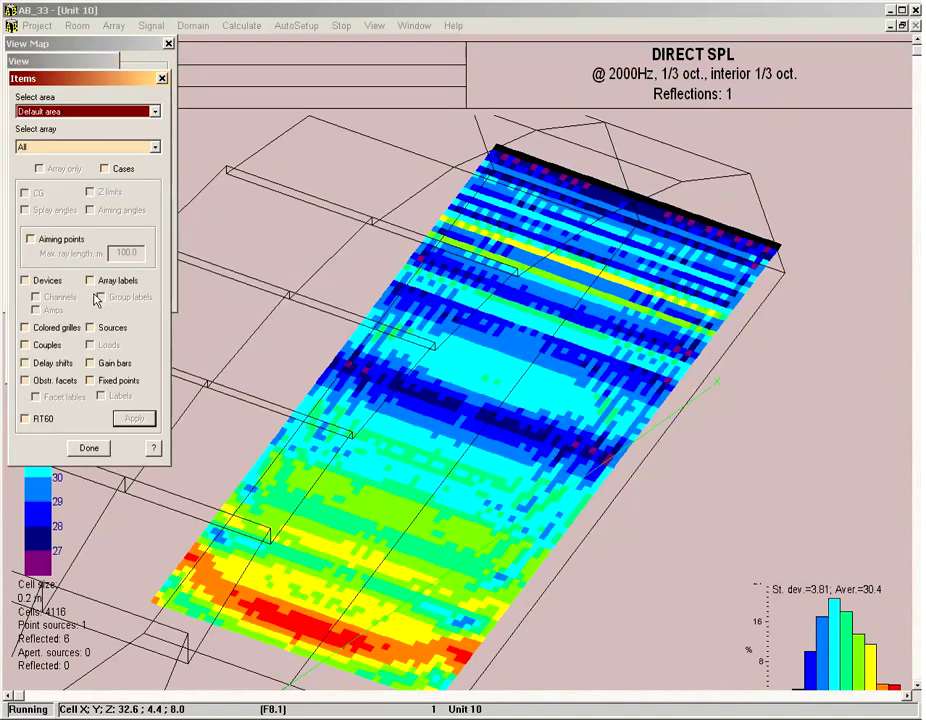
click(90, 381)
click(101, 396)
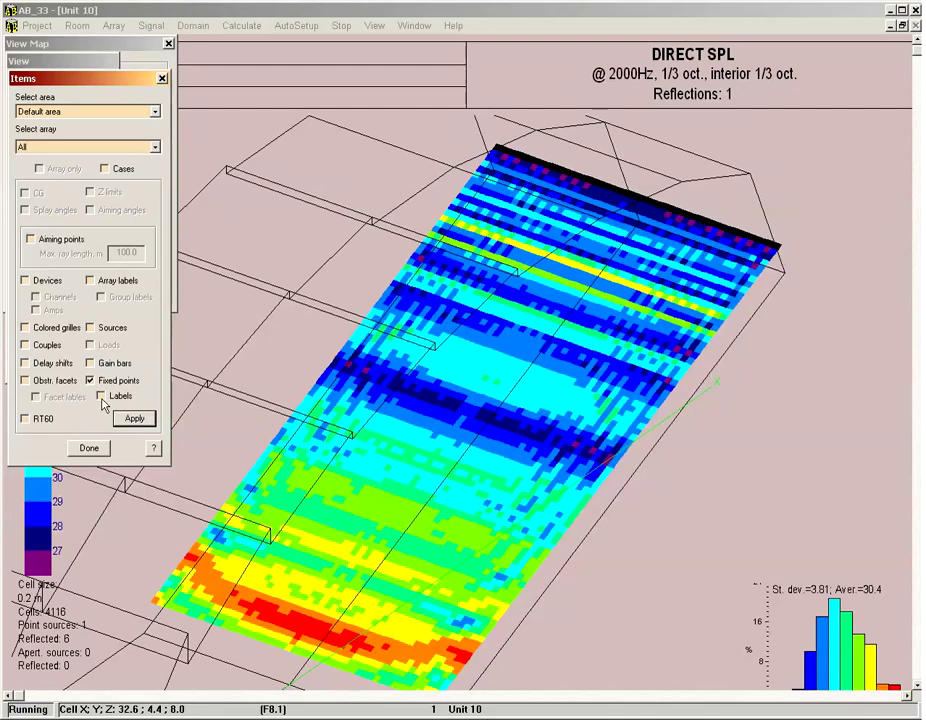
click(122, 416)
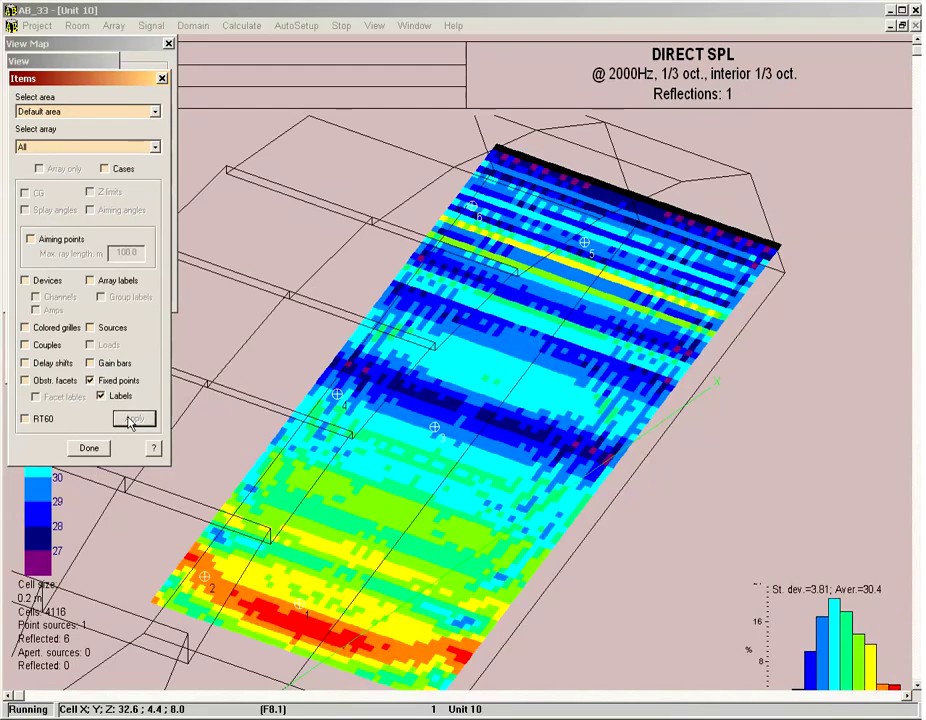
click(89, 447)
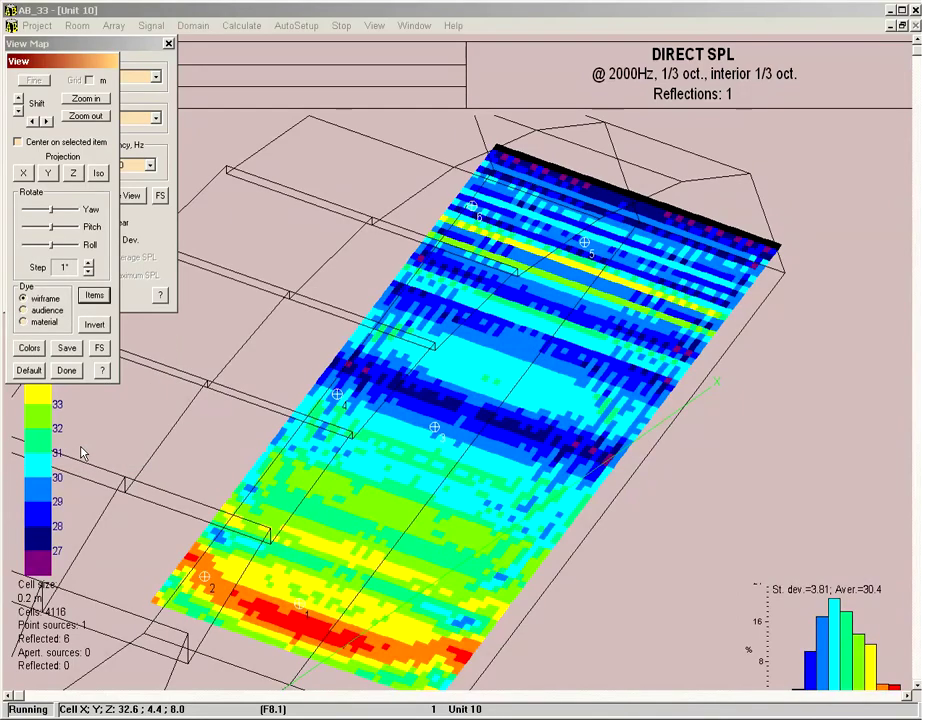
click(67, 371)
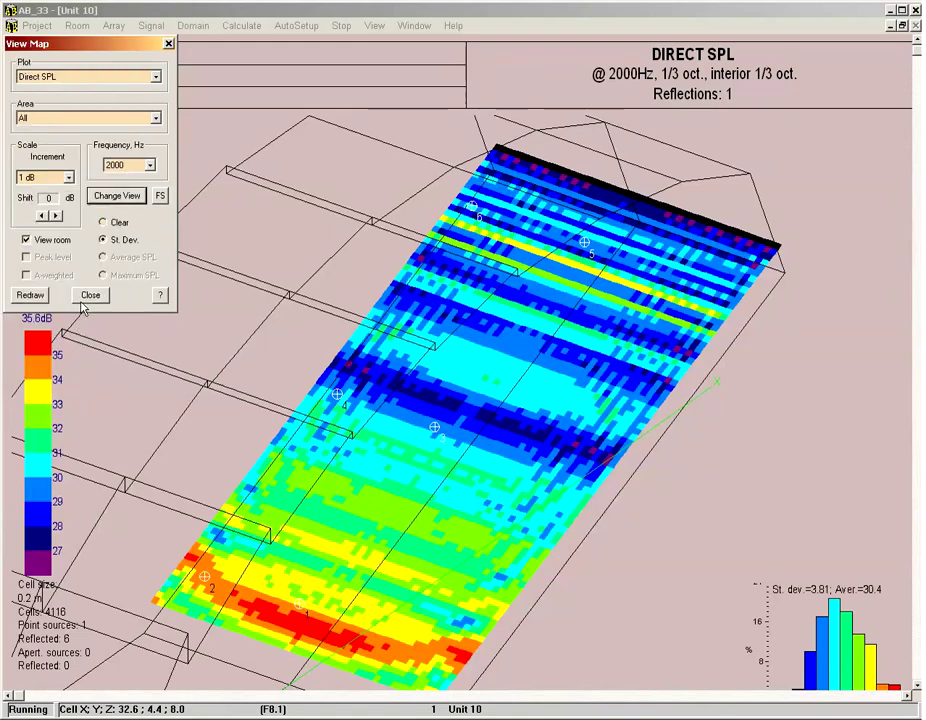
Step: Set the SPL map's scale increment to 2 dB and close the map settings
click(45, 177)
click(42, 198)
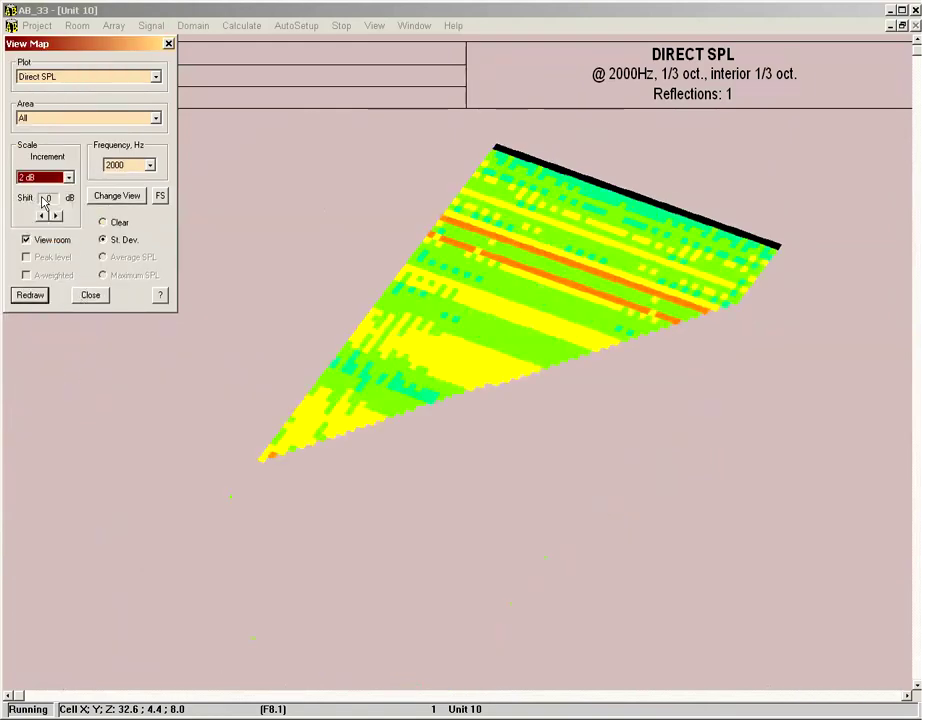
click(89, 296)
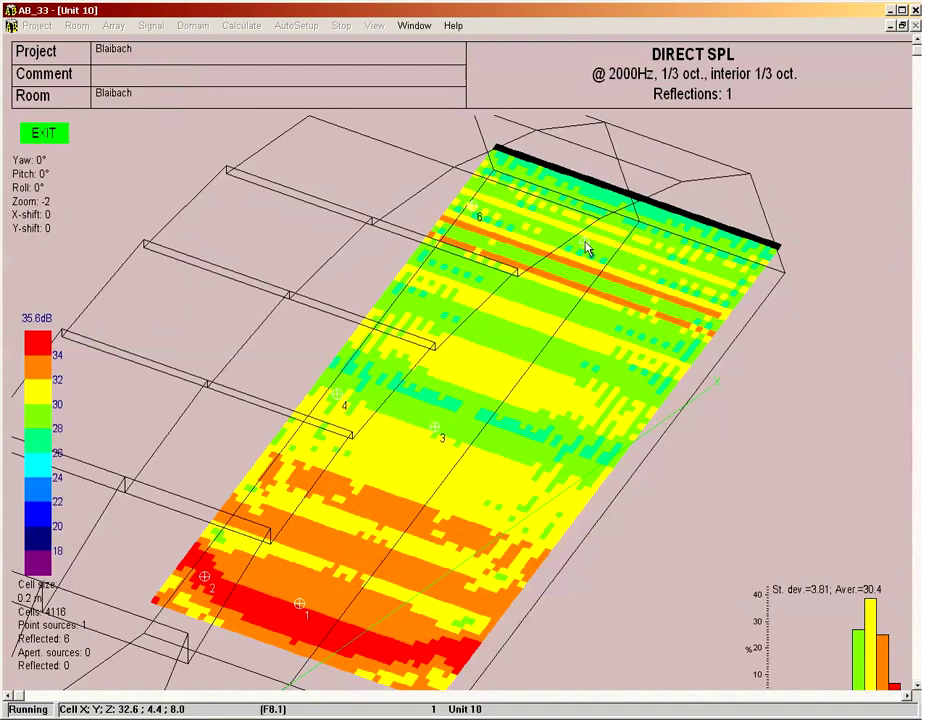
Step: Read the direct SPL on the map at fixed point 5, and exit the map view
click(590, 249)
right_click(481, 260)
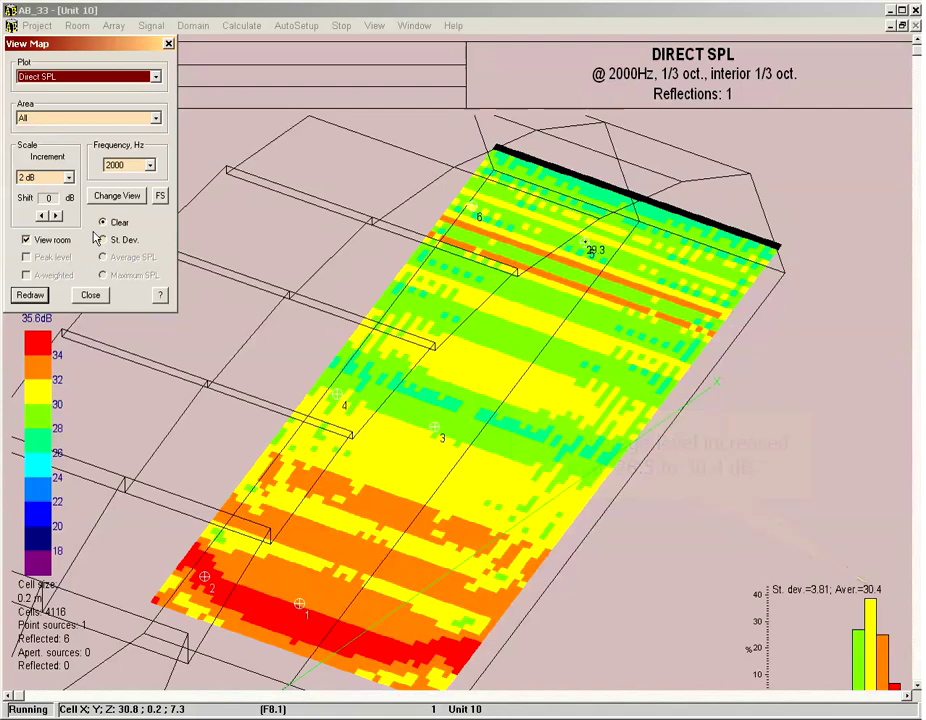
click(90, 297)
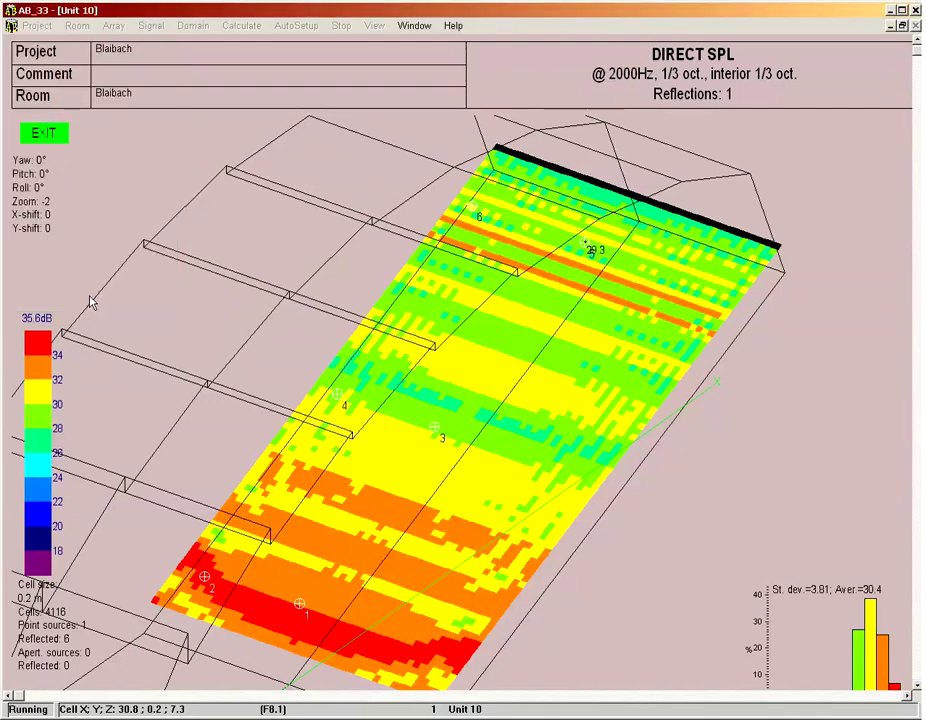
click(42, 134)
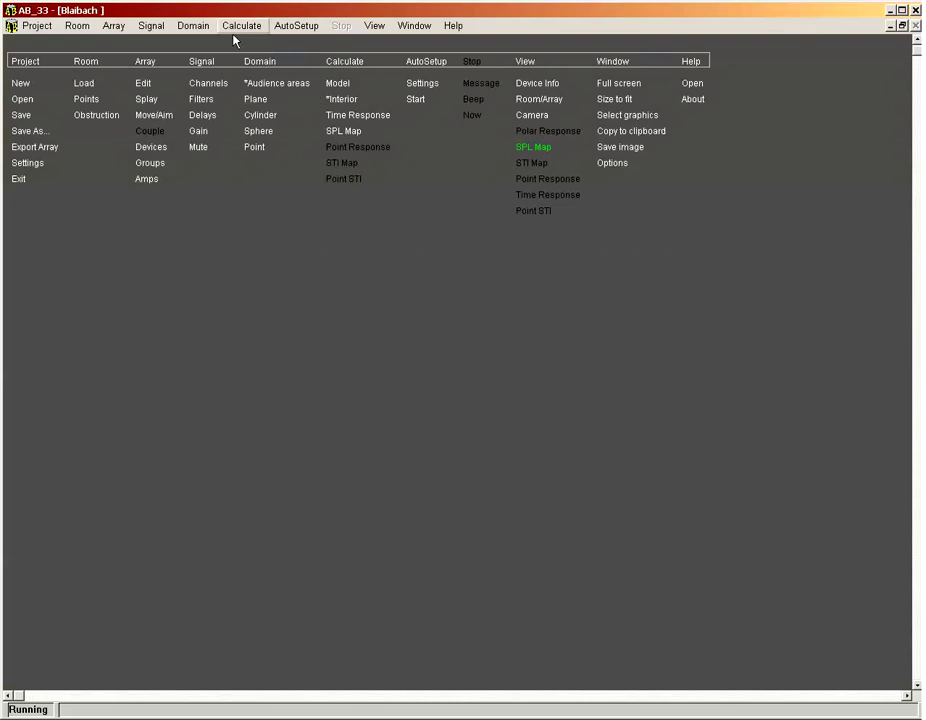
Step: Set the calculation domain to points, using all six fixed points of the default area
click(200, 26)
click(205, 101)
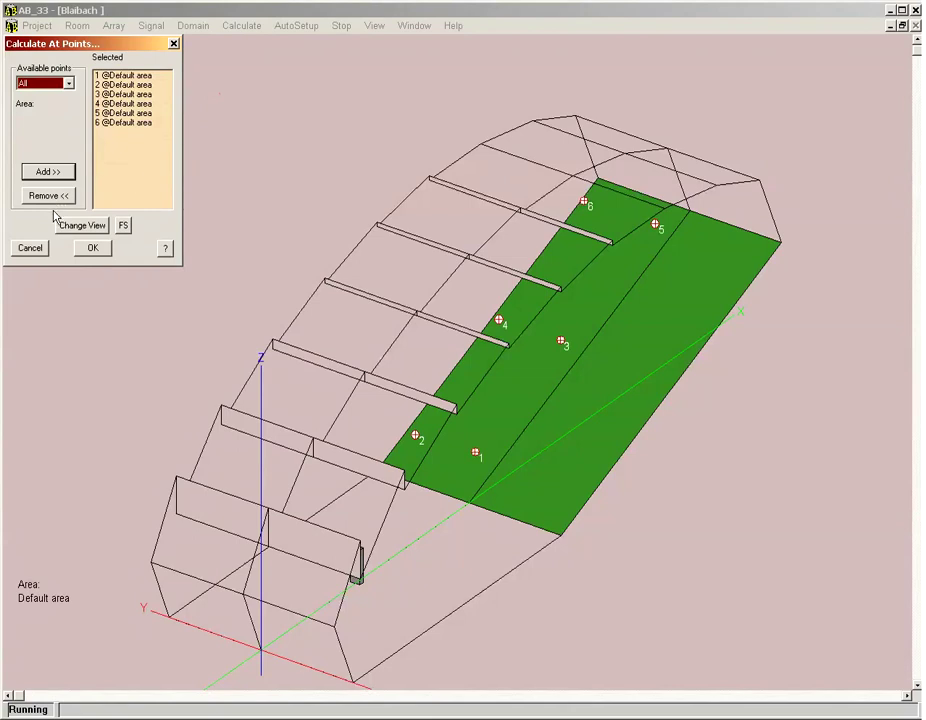
click(89, 248)
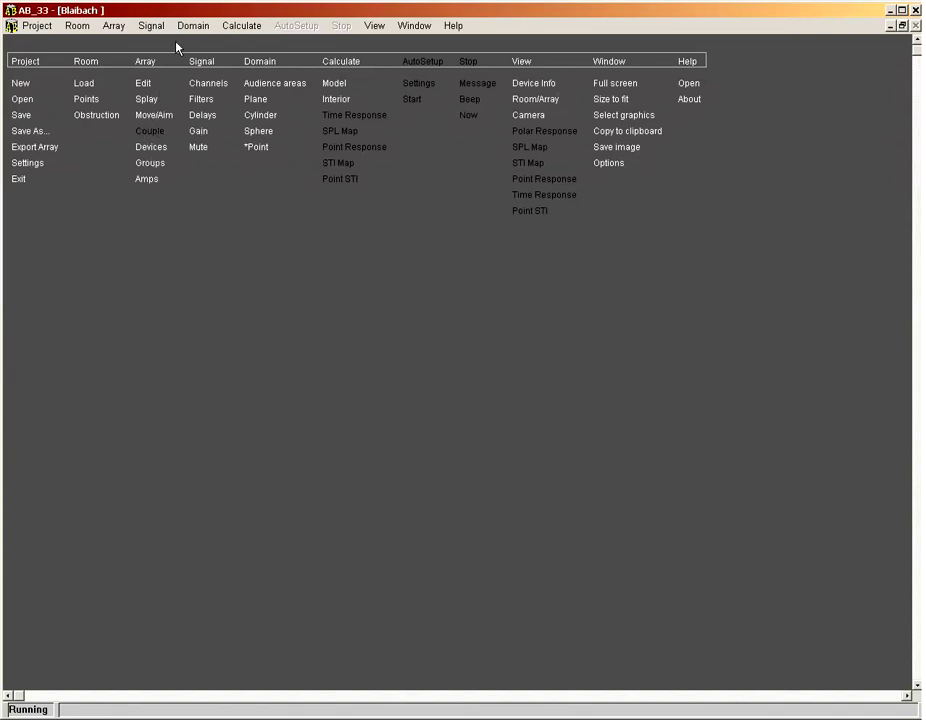
Step: Run the Interior calculation for the point domain at 100–10000 Hz with a 2.5° balloon angular resolution limit
click(240, 26)
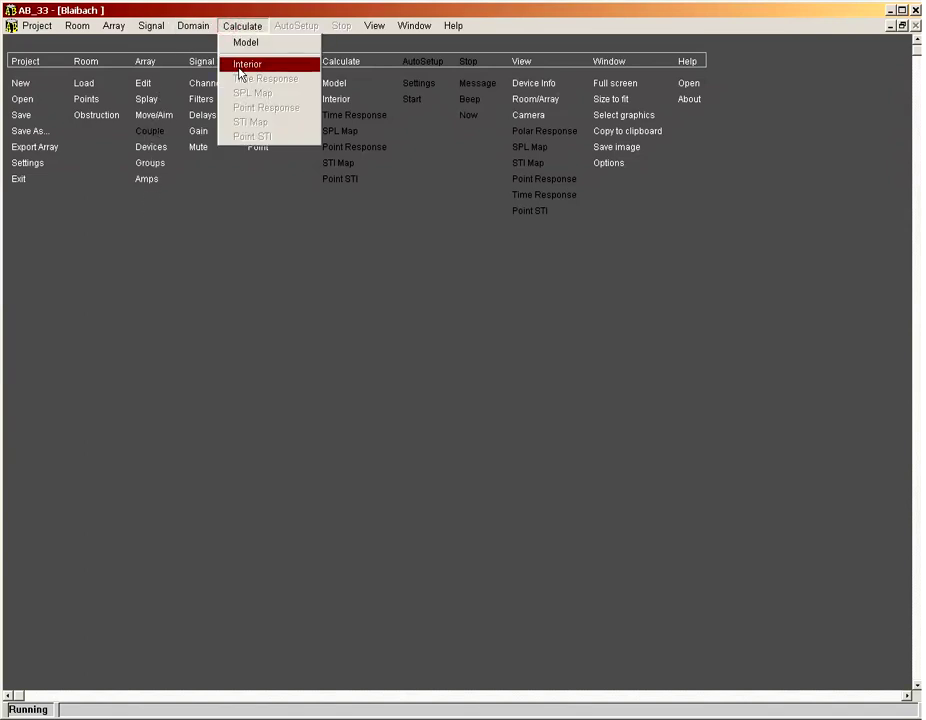
click(240, 66)
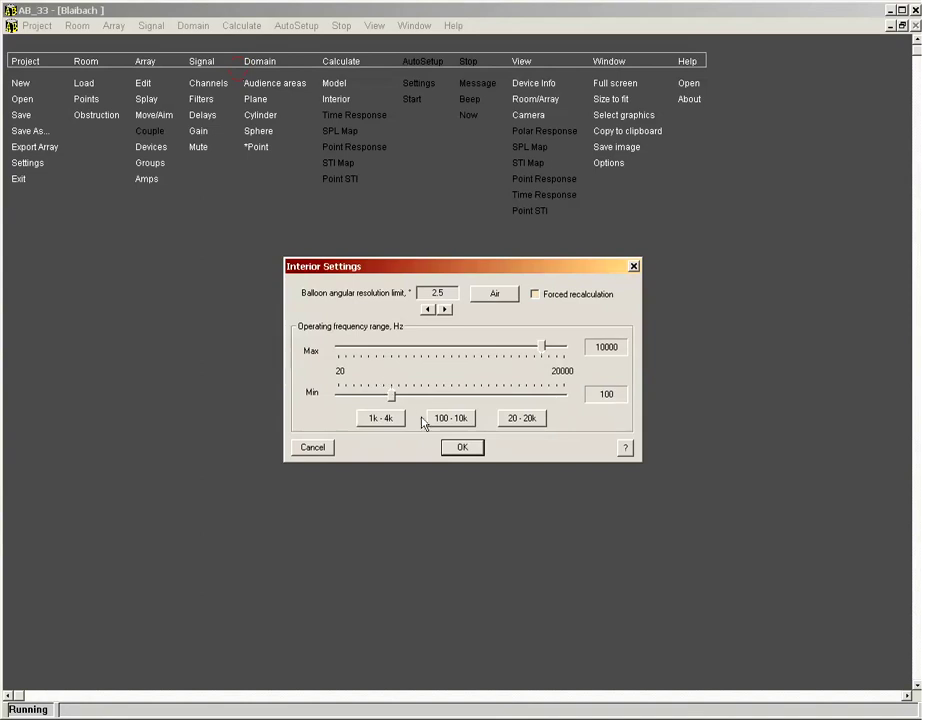
click(457, 450)
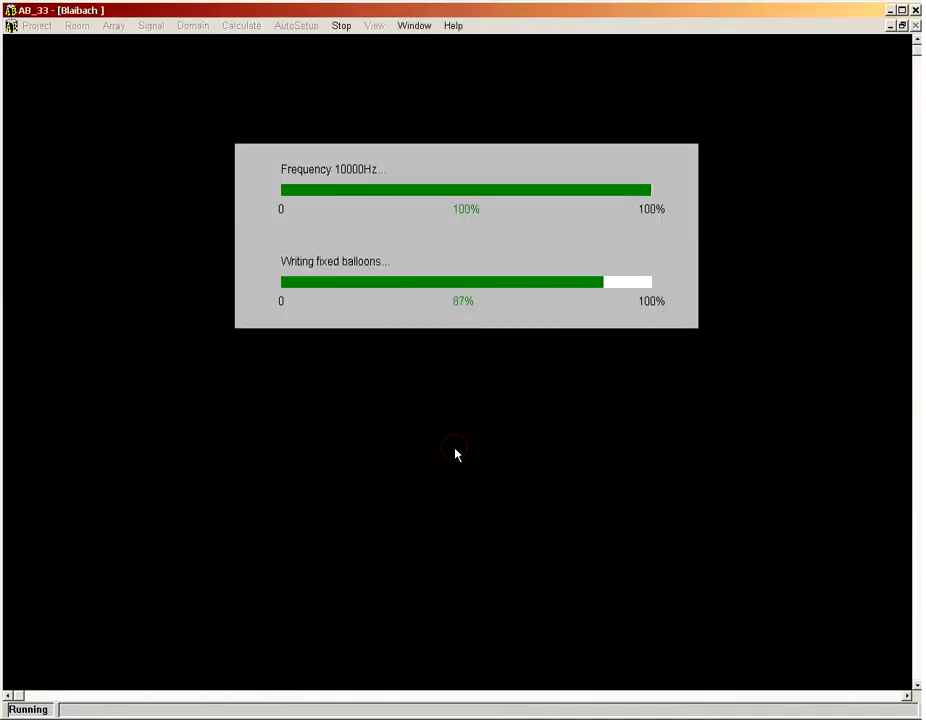
click(493, 419)
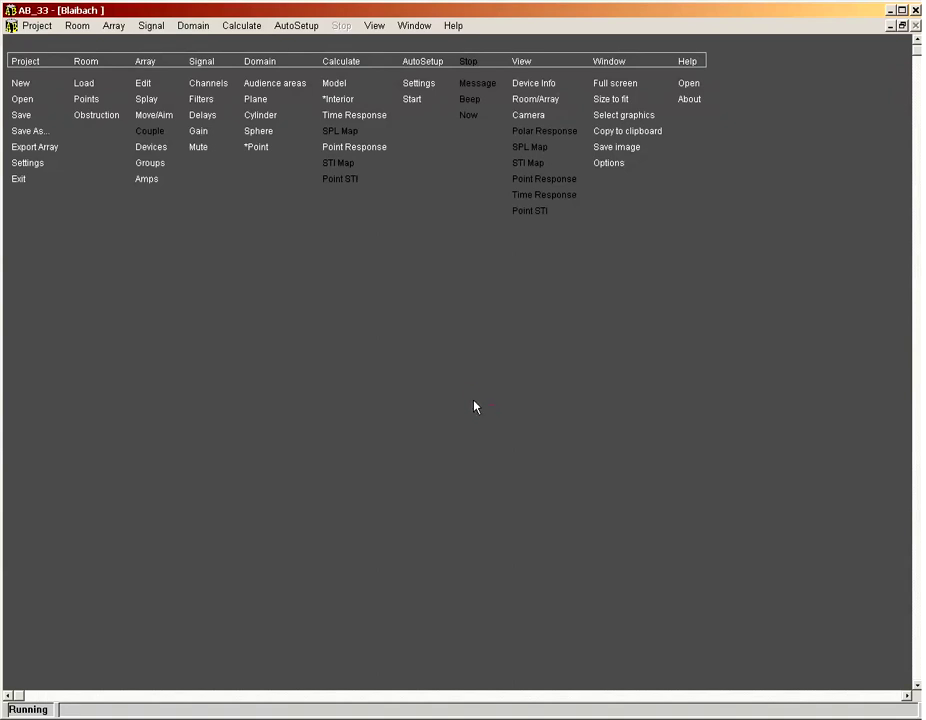
Step: Run the Time Response calculation for 100–10000 Hz with reflections and shadows enabled and a maximum reflection order of 1
click(244, 26)
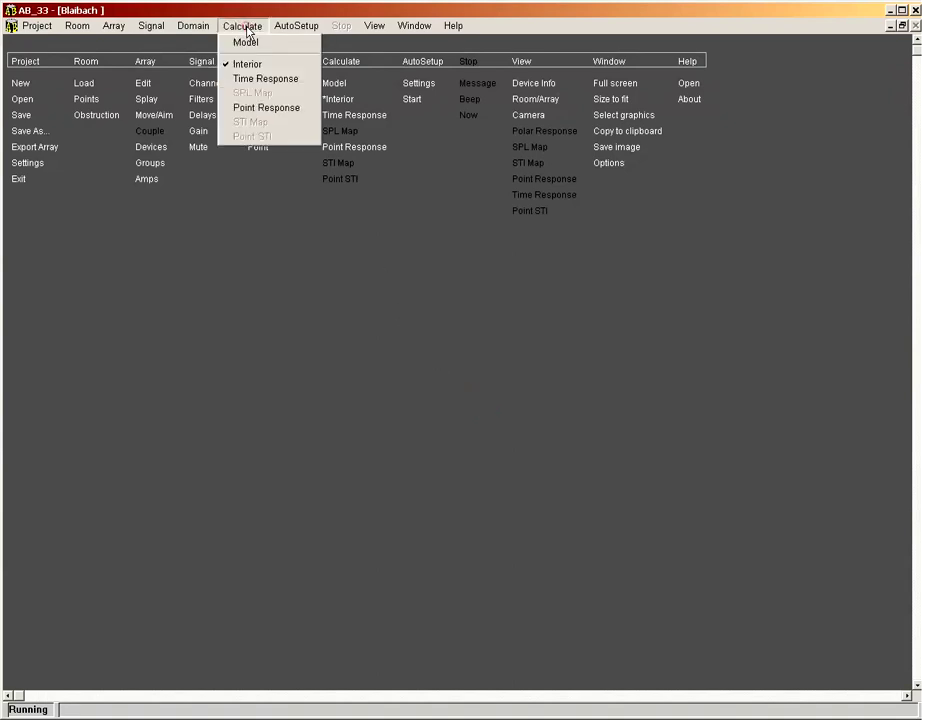
click(258, 79)
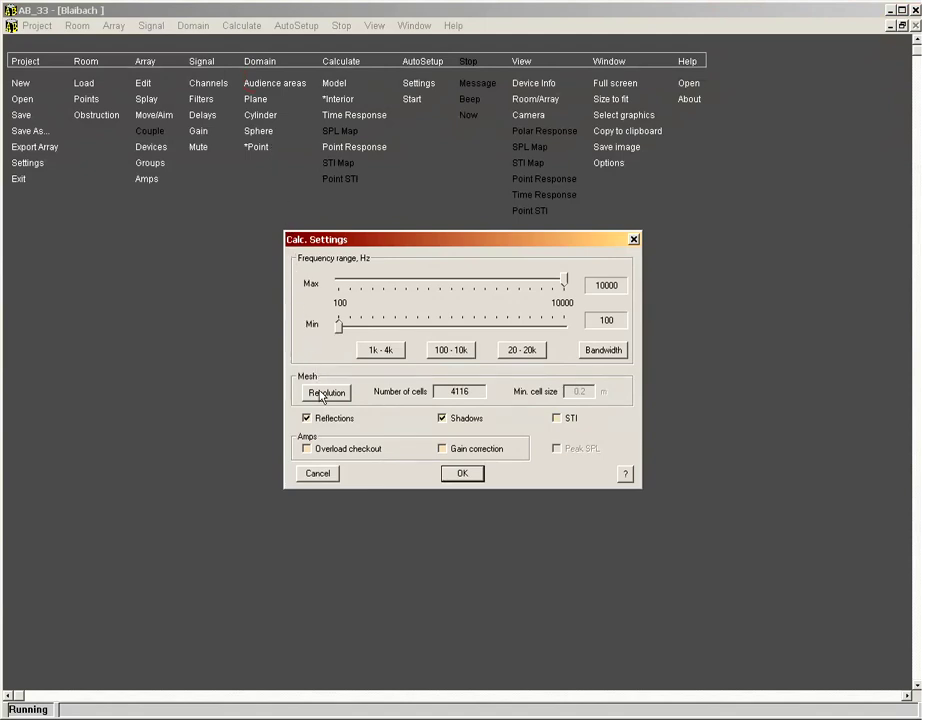
click(460, 474)
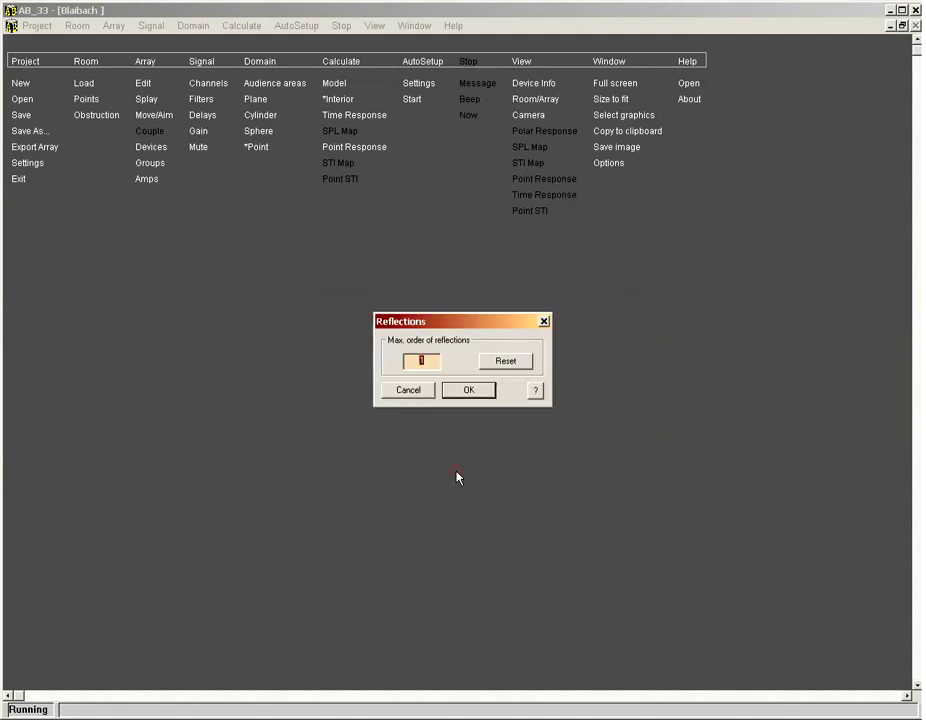
click(467, 394)
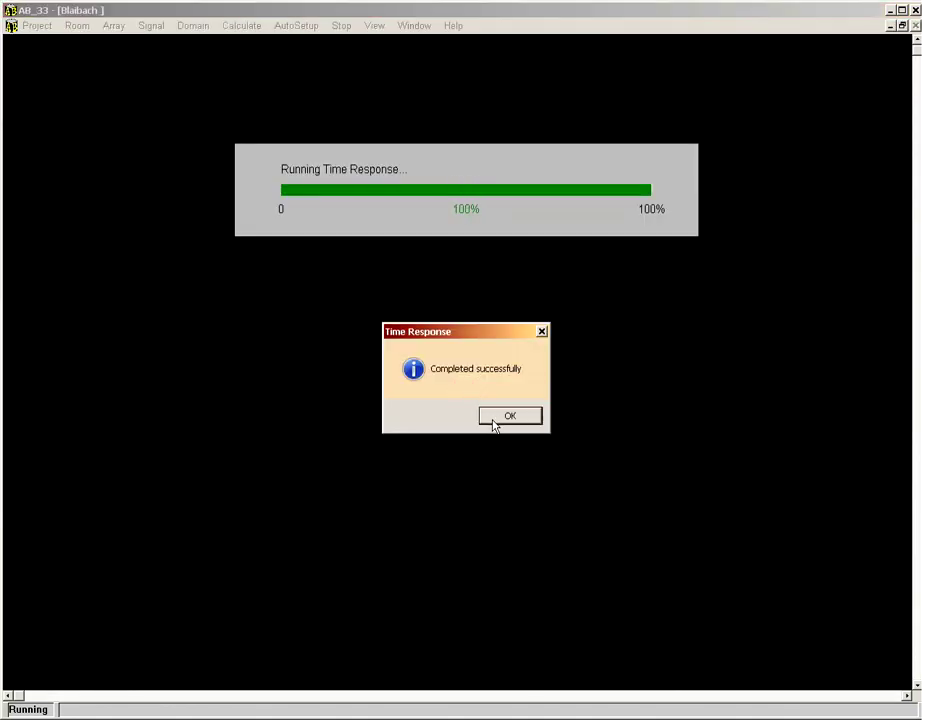
click(493, 418)
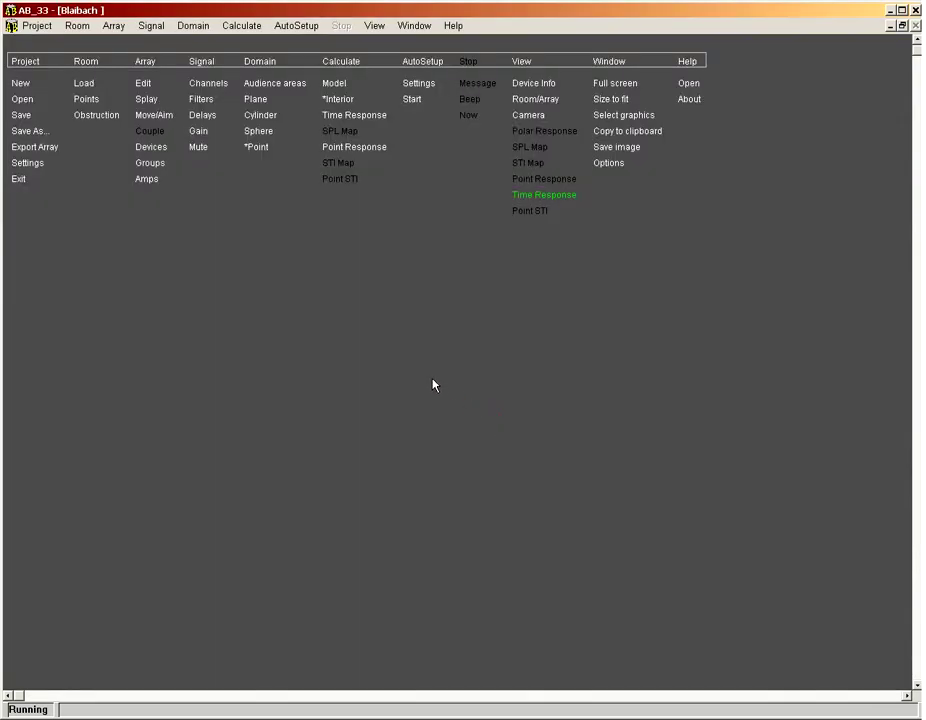
Step: View the time response of point 1 at 2000 Hz with the diffused sound level shown
click(380, 27)
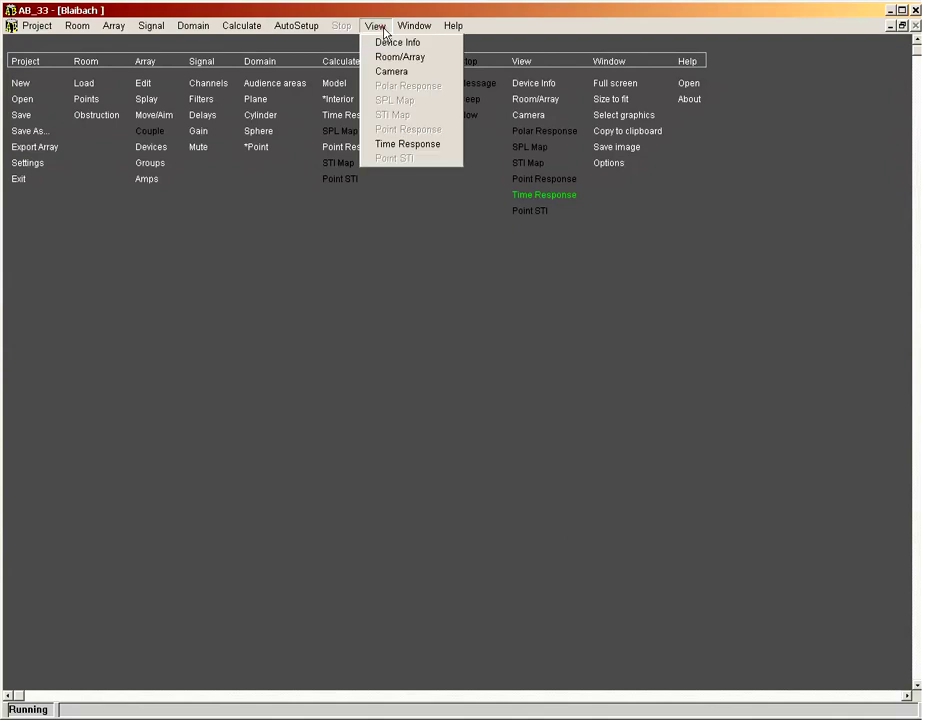
click(391, 145)
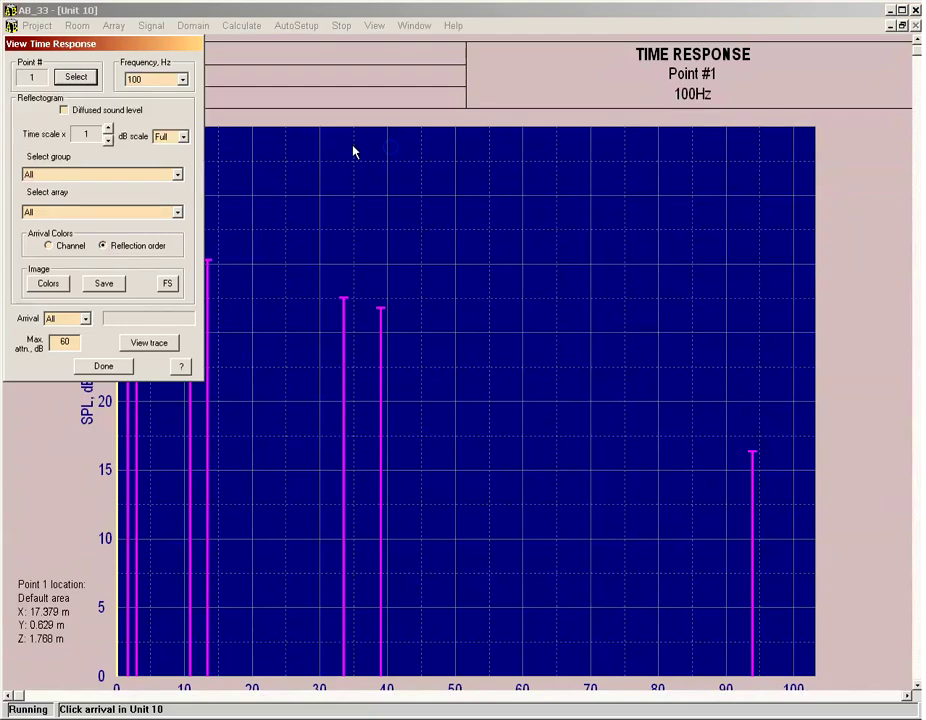
drag(136, 44, 825, 141)
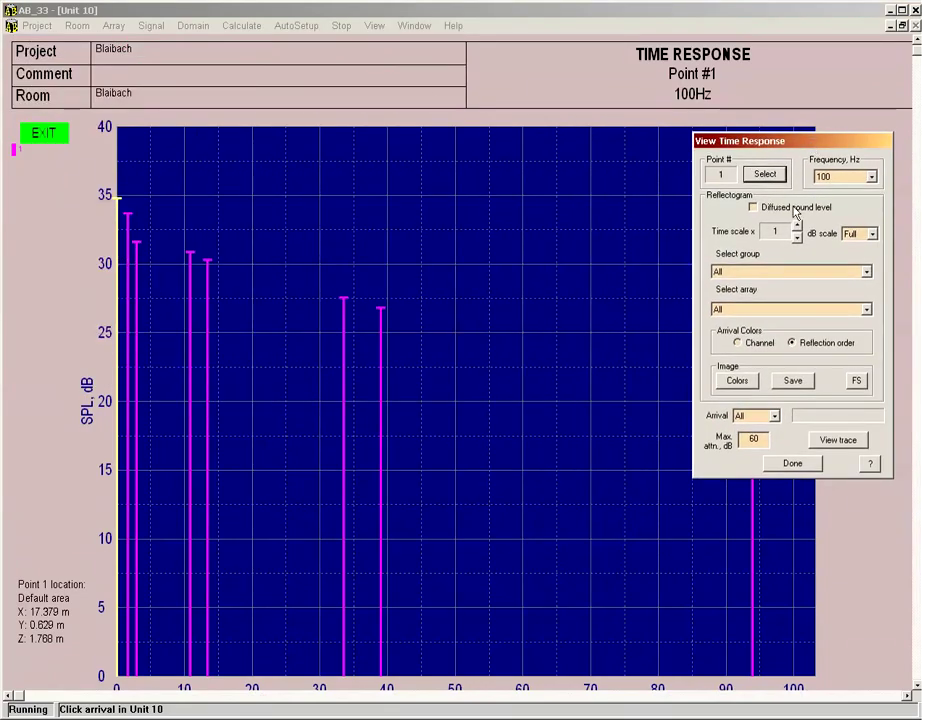
click(758, 176)
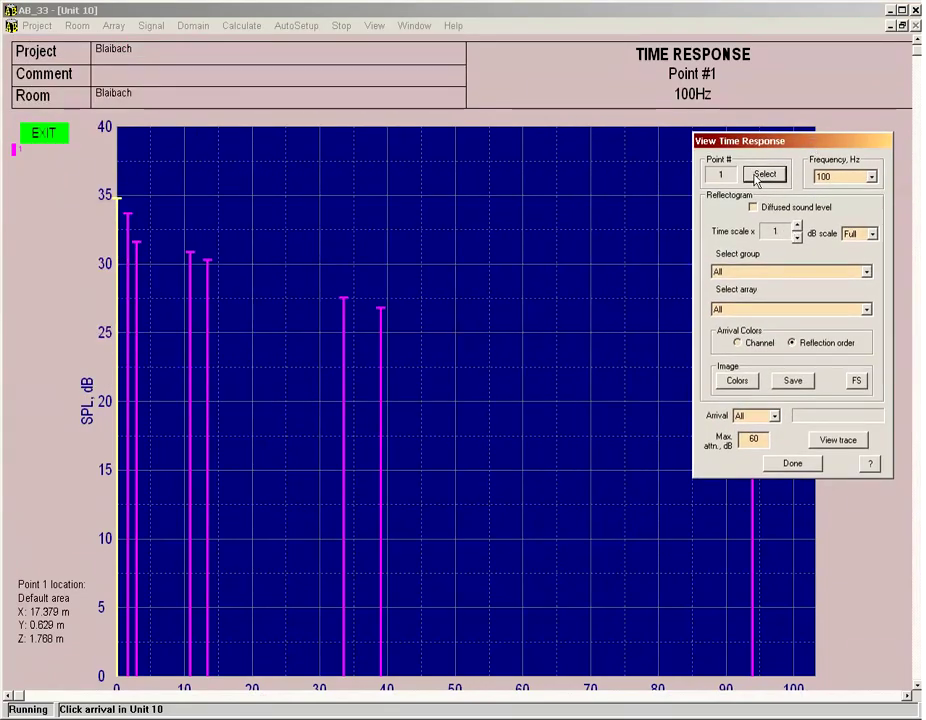
click(753, 207)
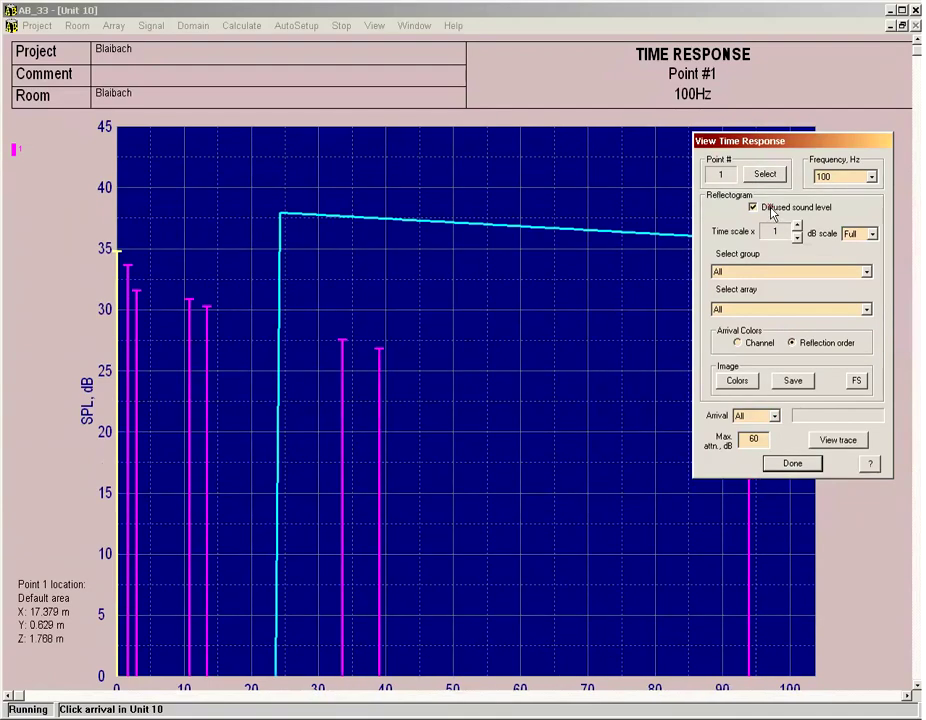
click(843, 176)
scroll(855, 205, down, 5)
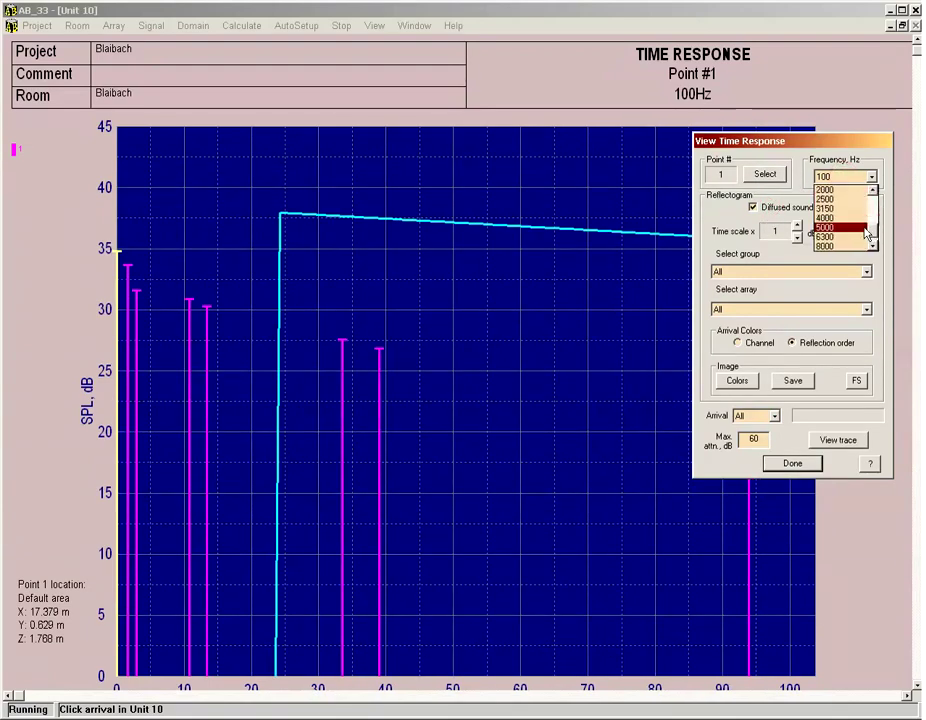
click(845, 191)
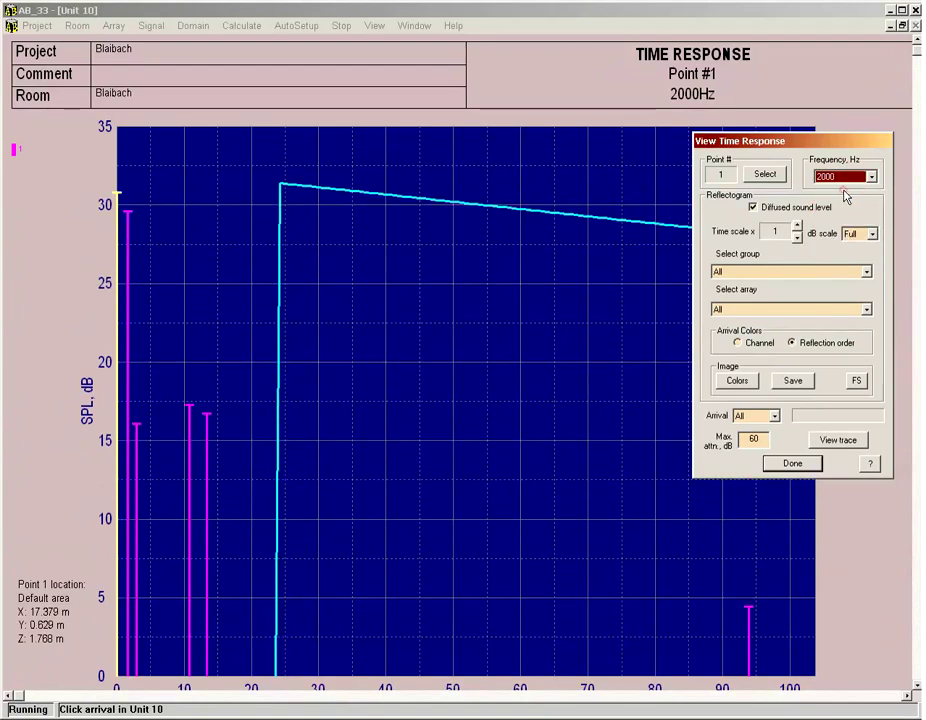
Step: Switch the time response to point 5 and view the traces of all arrivals within 60 dB attenuation
click(765, 175)
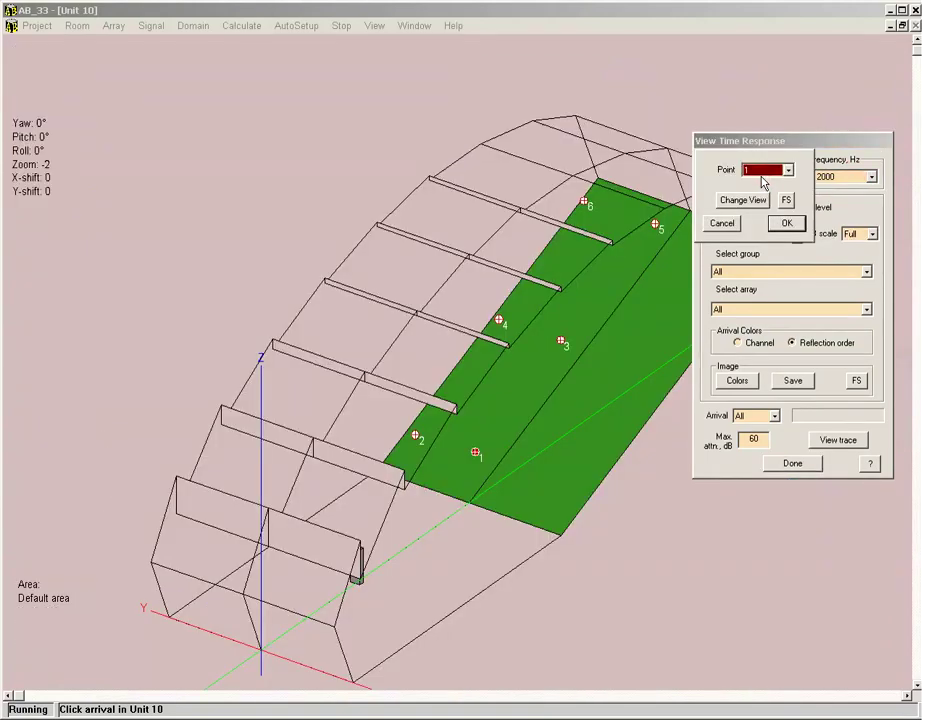
click(767, 176)
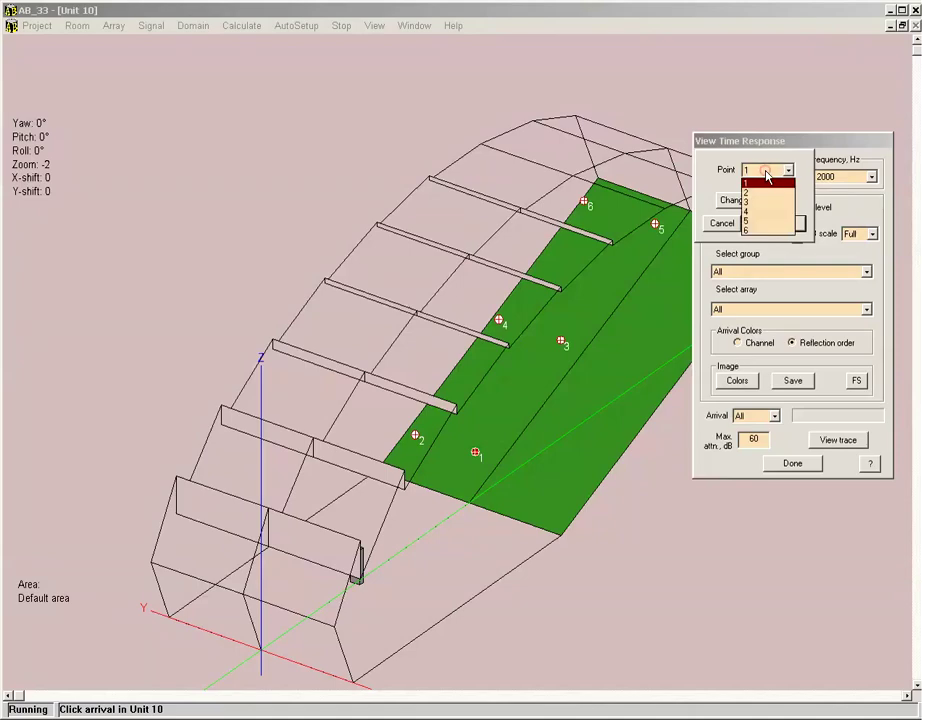
click(766, 225)
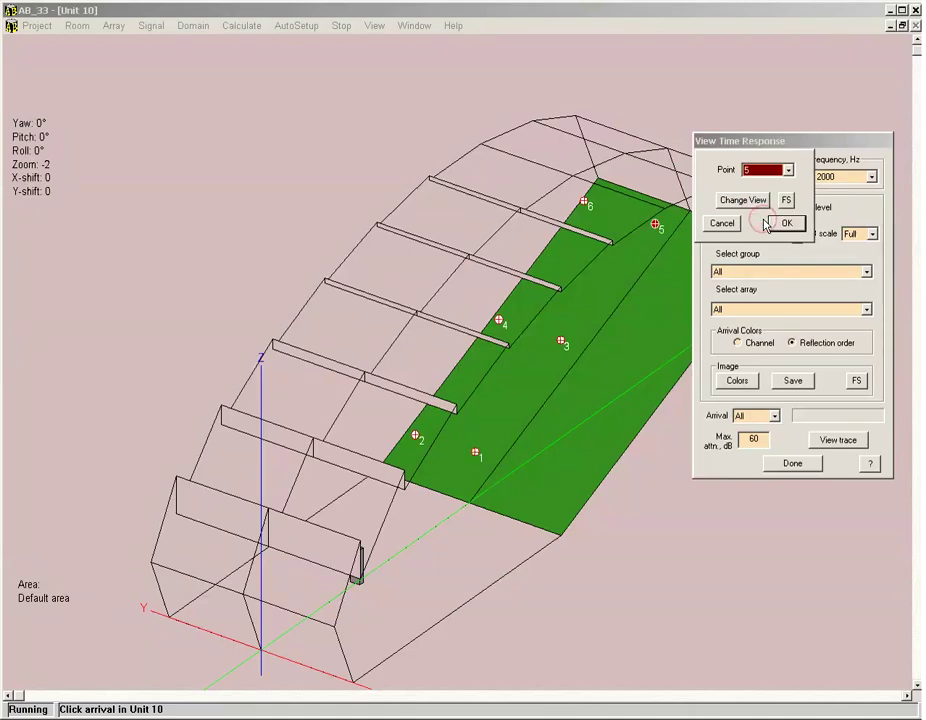
click(788, 226)
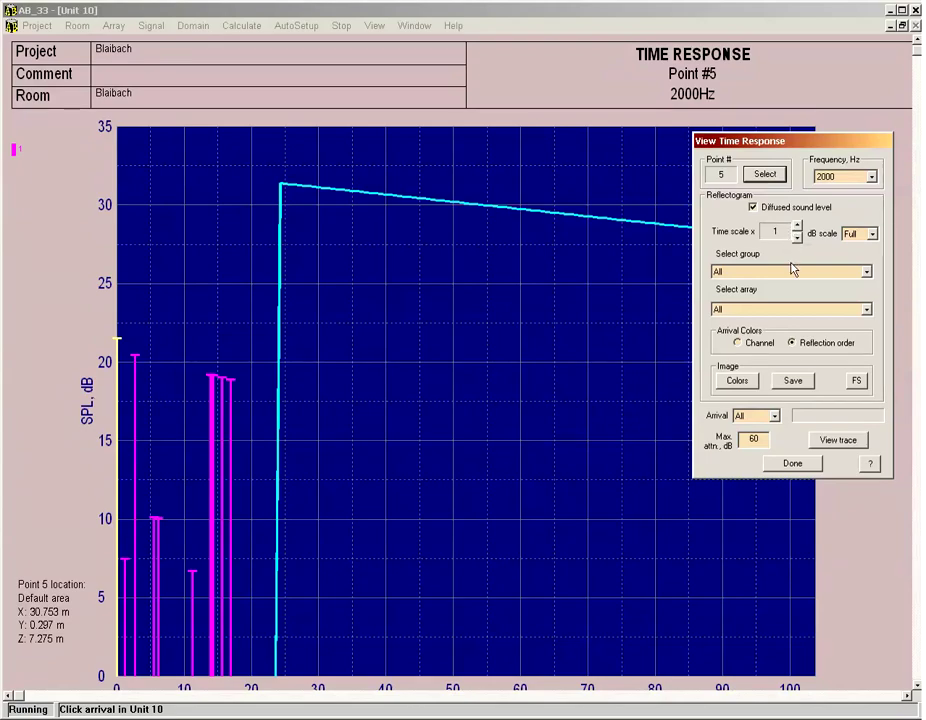
click(824, 440)
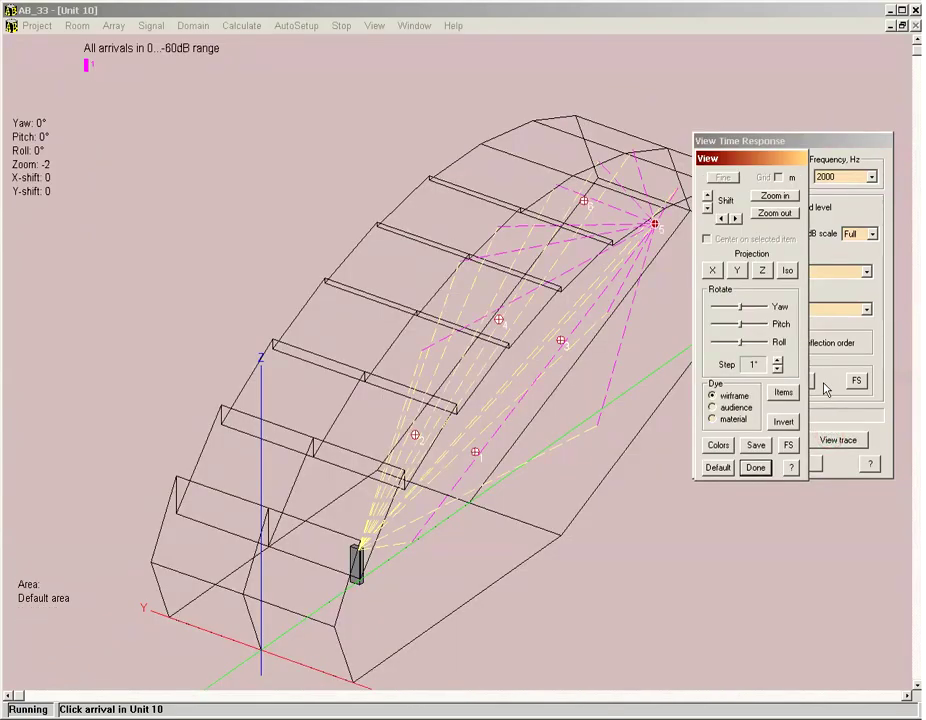
Step: Examine the traces of all arrivals at point 5 in the Y projection, enlarged to zoom level 1, and close the trace view
click(739, 270)
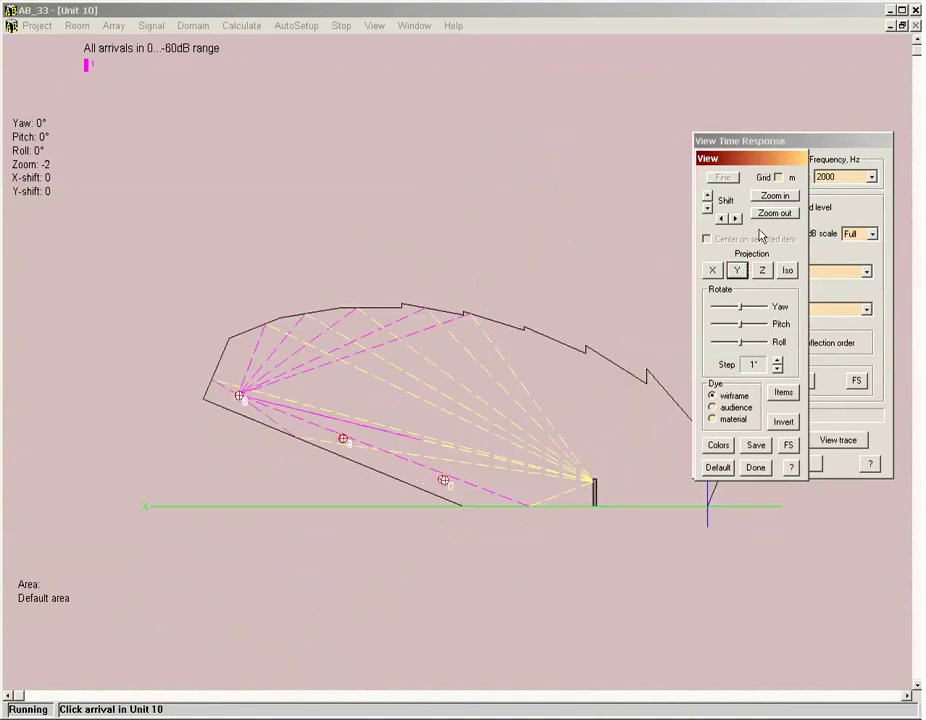
click(774, 197)
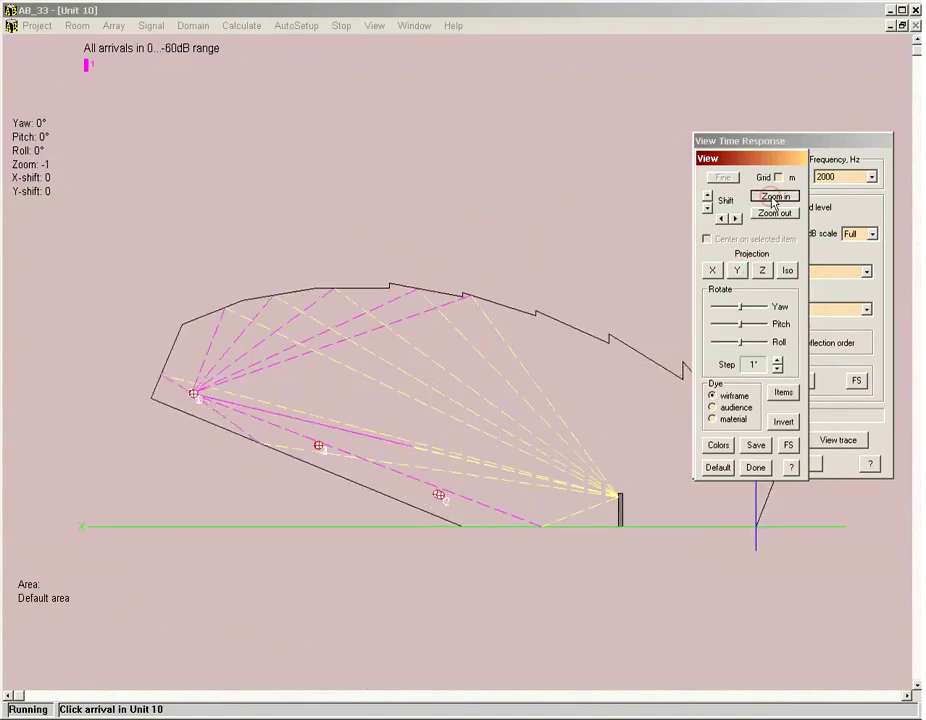
click(774, 197)
click(774, 197)
click(774, 197)
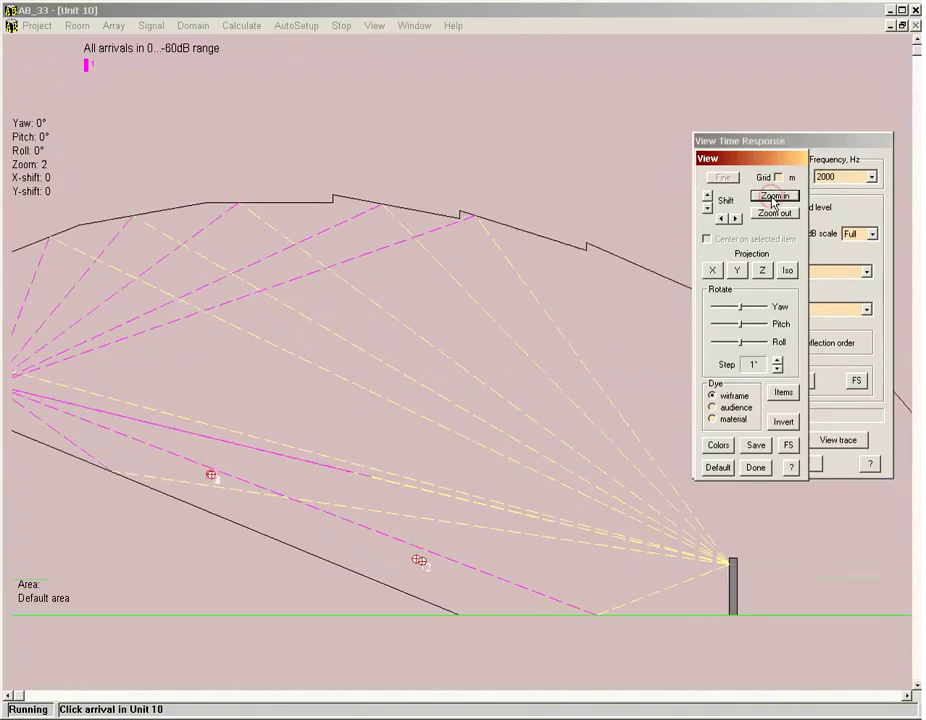
click(773, 213)
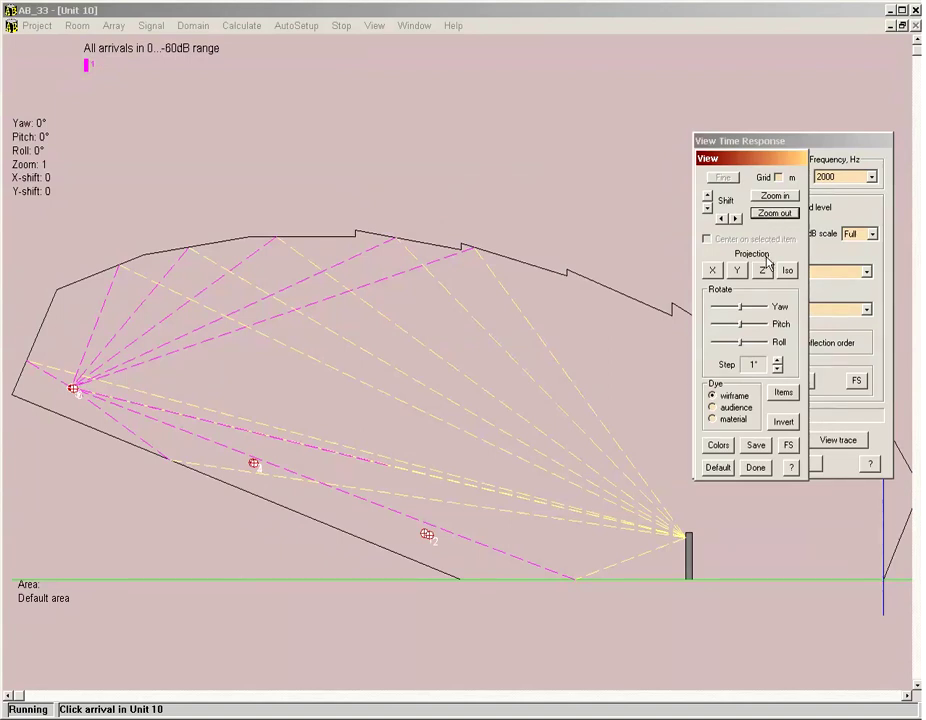
click(757, 467)
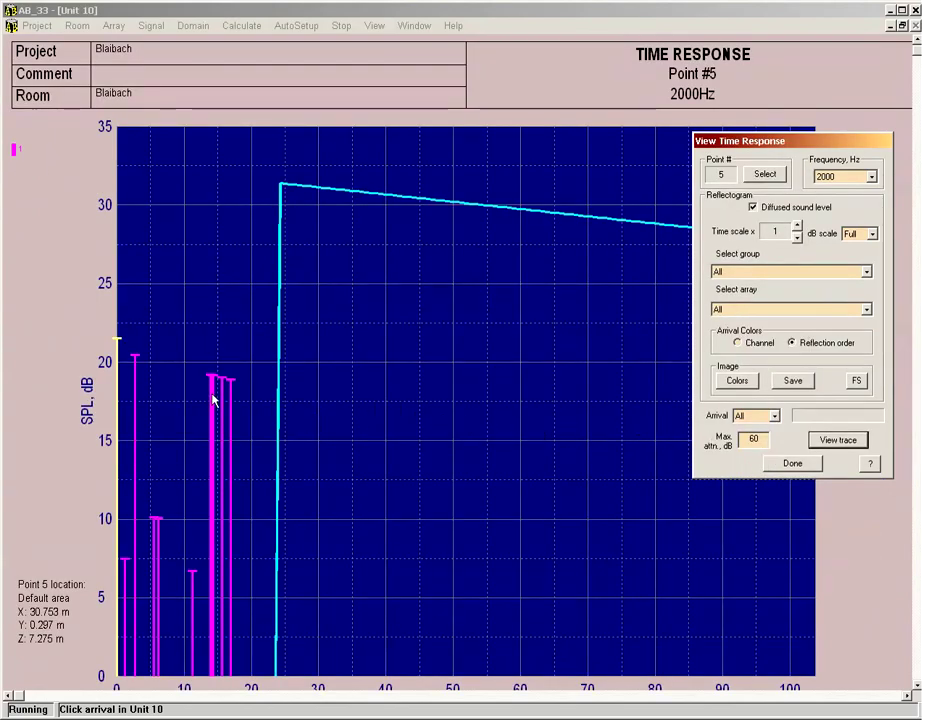
Step: Pick arrival 7 directly from the cluster of reflections near 14 ms in the point 5 reflectogram
click(795, 463)
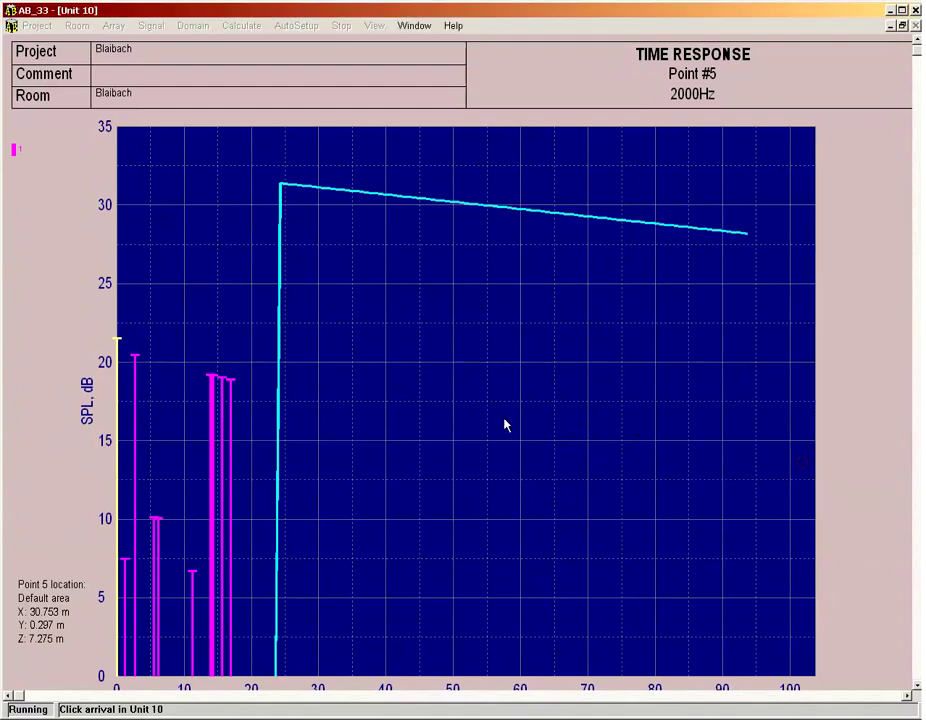
click(212, 386)
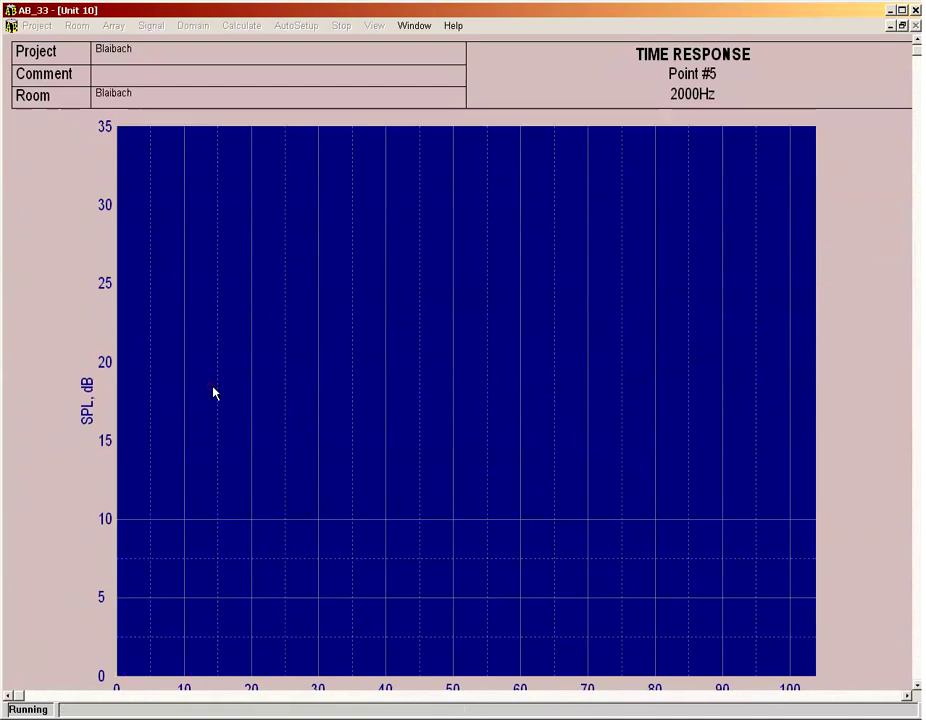
click(214, 393)
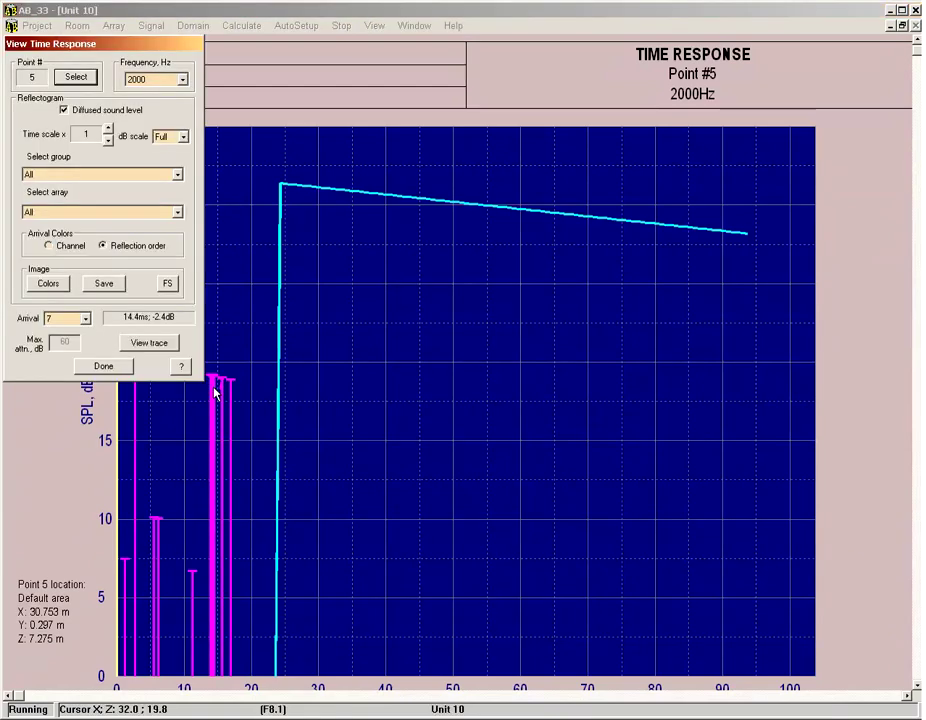